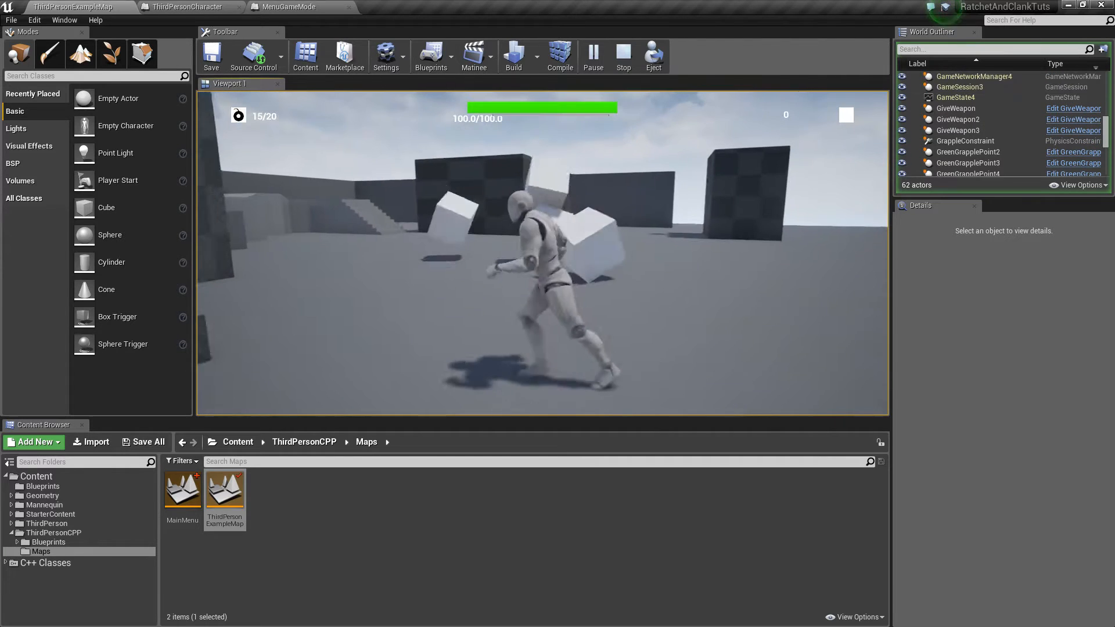
Play-test the level by firing the weapon and running the character into the ammo crates, and end the session
{"action": "key", "text": "w"}
{"action": "key", "text": "a"}
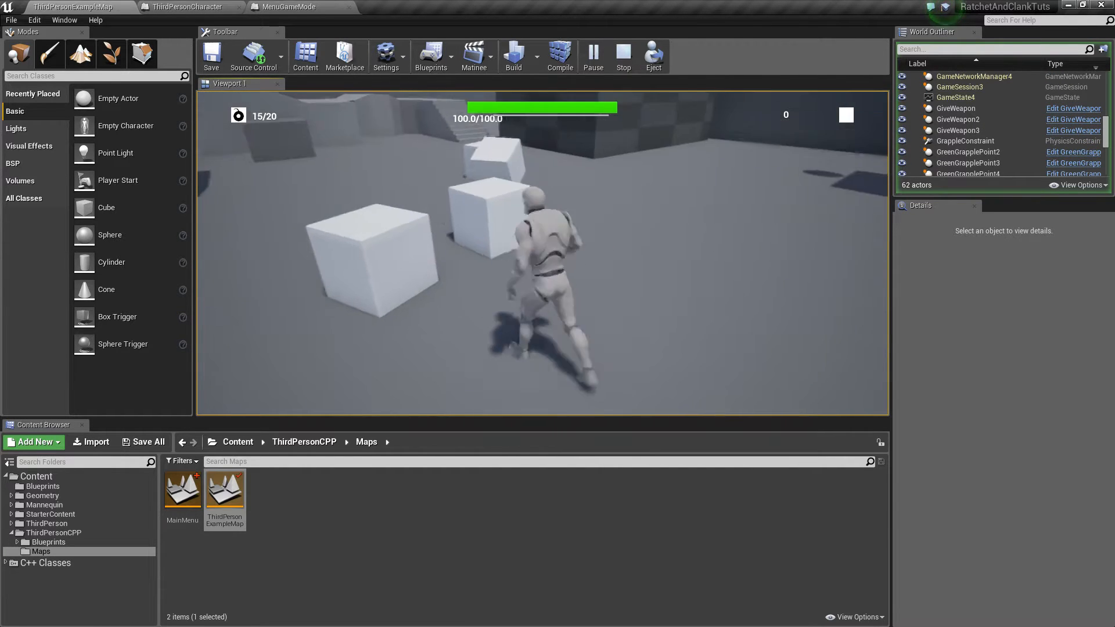
{"action": "key", "text": "w"}
{"action": "left_click", "coordinate": [543, 254]}
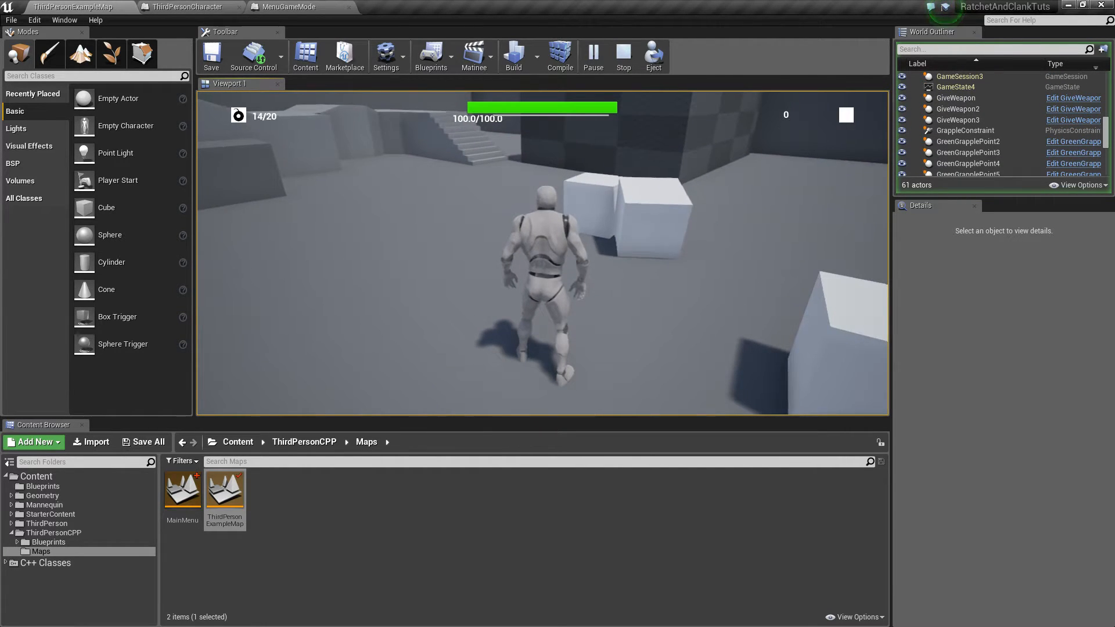
{"action": "left_click", "coordinate": [542, 254]}
{"action": "key", "text": "w"}
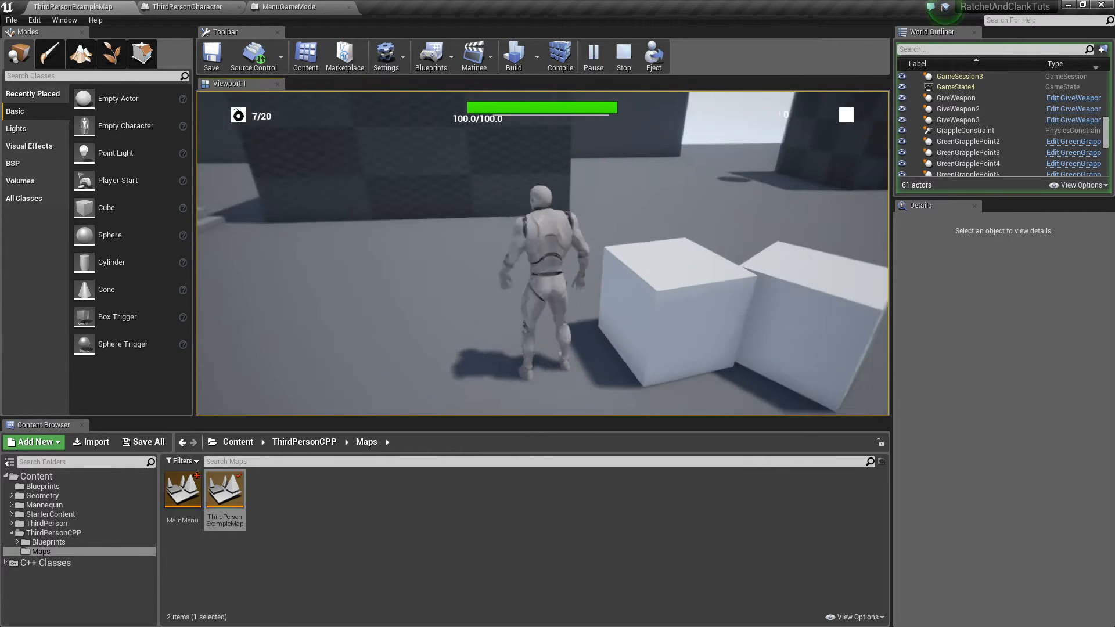
{"action": "key", "text": "a"}
{"action": "left_click", "coordinate": [543, 253]}
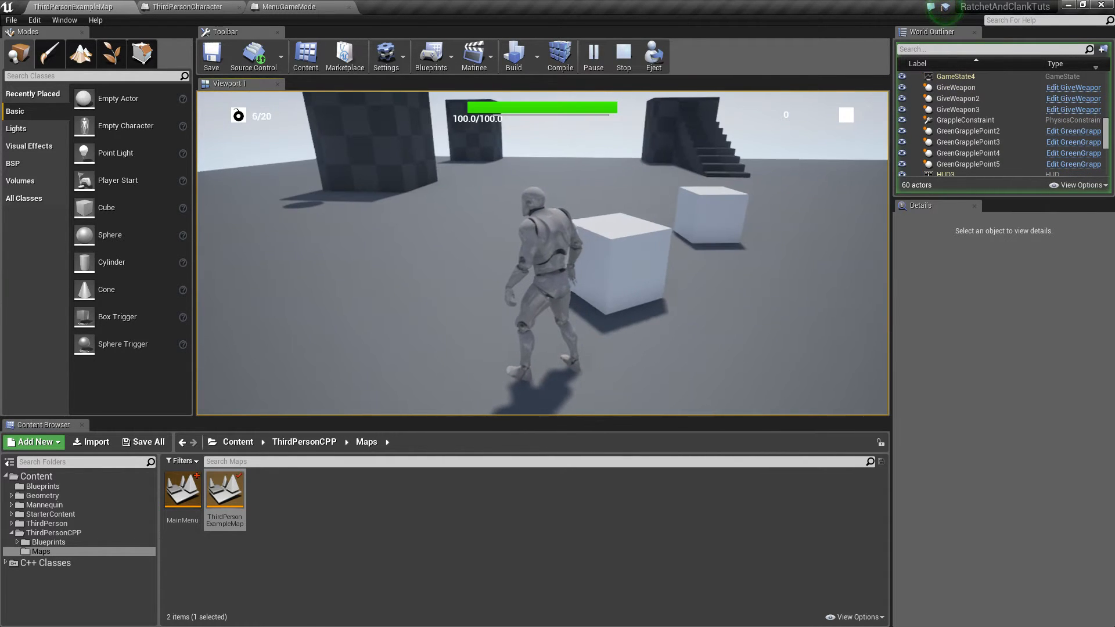
{"action": "key", "text": "w"}
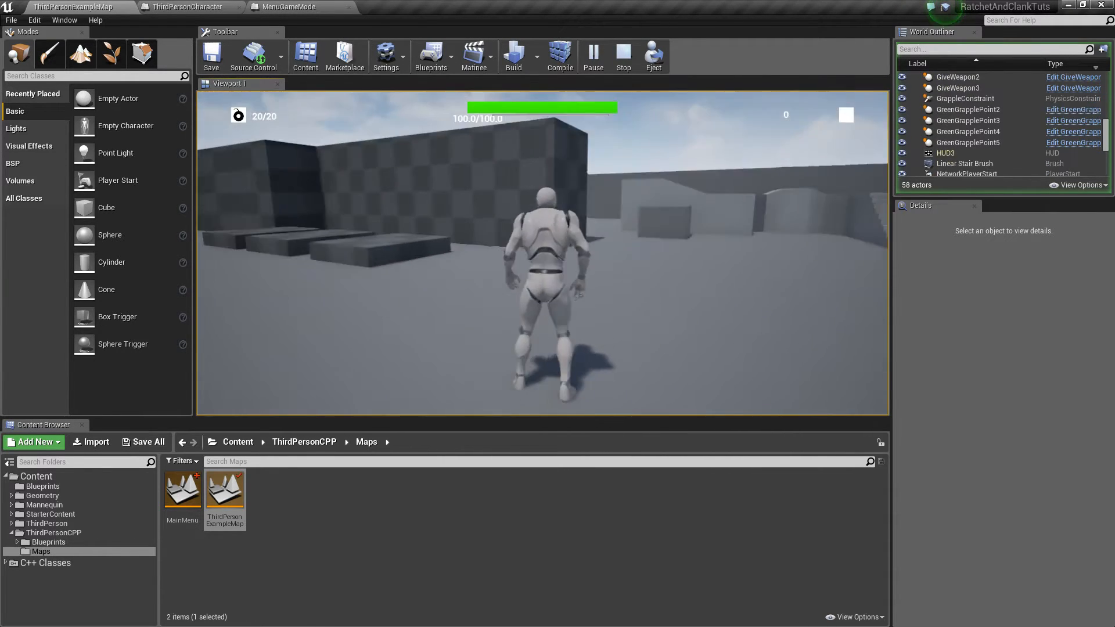
{"action": "key", "text": "w"}
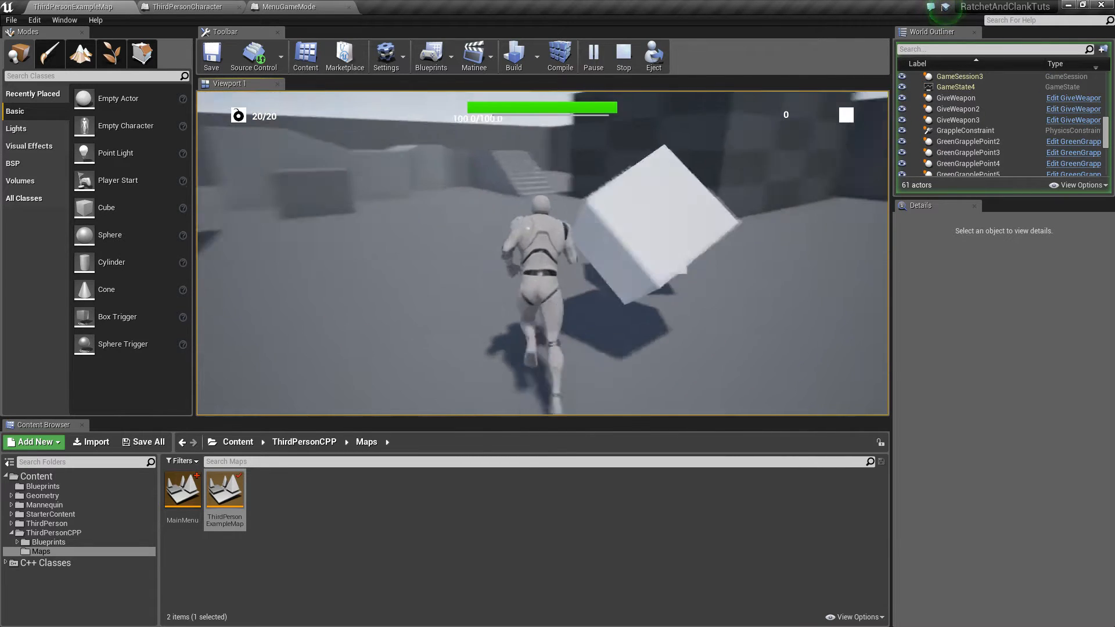
{"action": "key", "text": "w"}
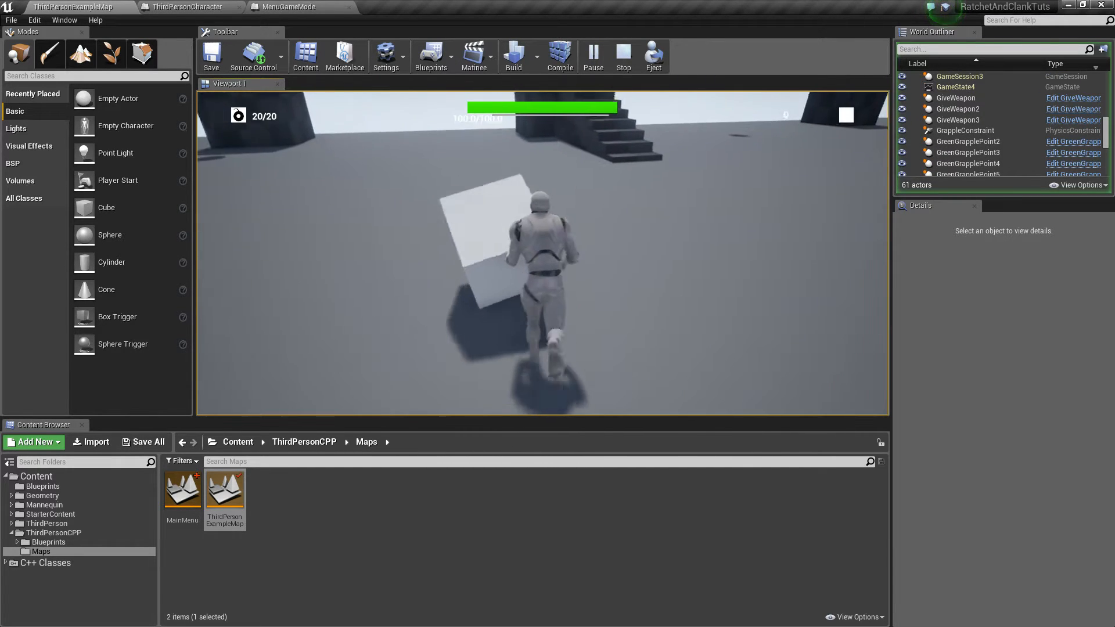
{"action": "key", "text": "w"}
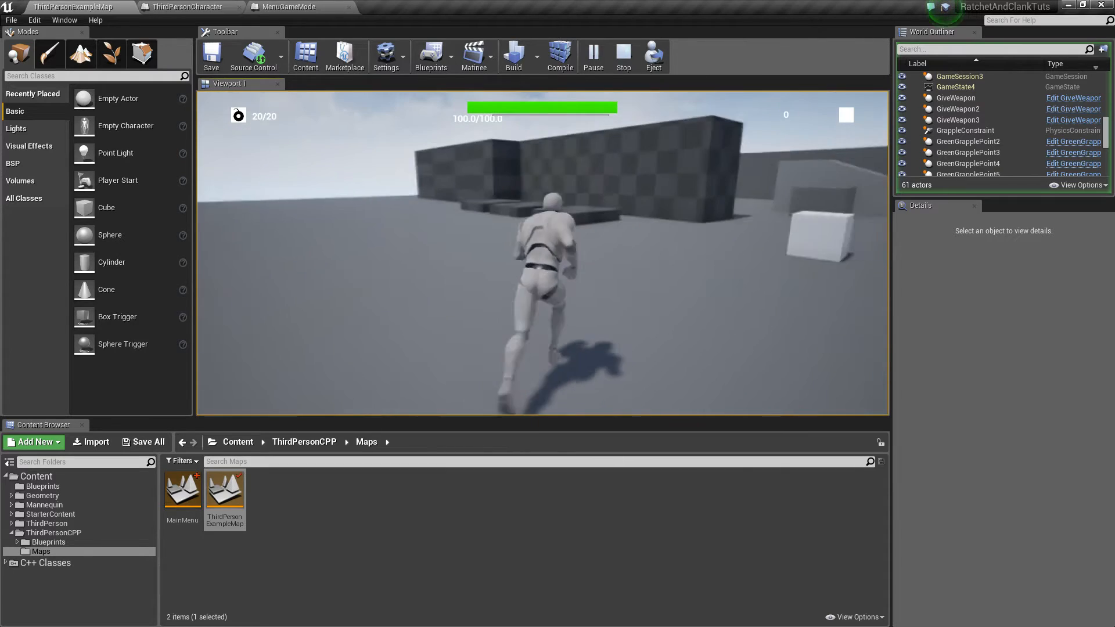
{"action": "key", "text": "Escape"}
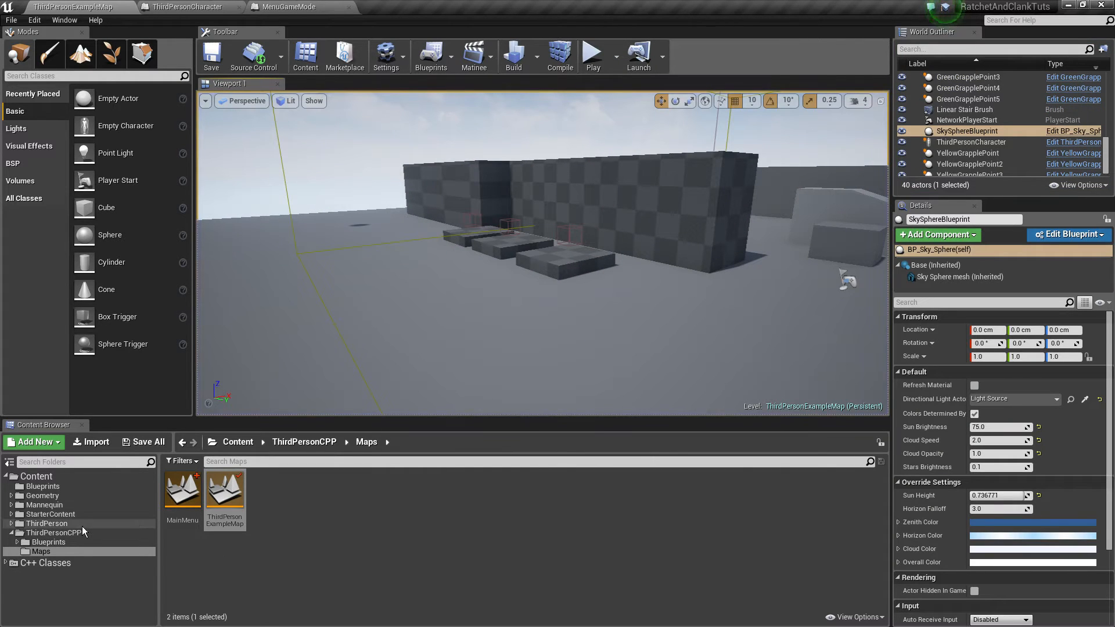
Open the WeaponAmmo blueprint from the ThirdPersonCPP/Blueprints/Mechanics/Guns folder
{"action": "left_click", "coordinate": [17, 542]}
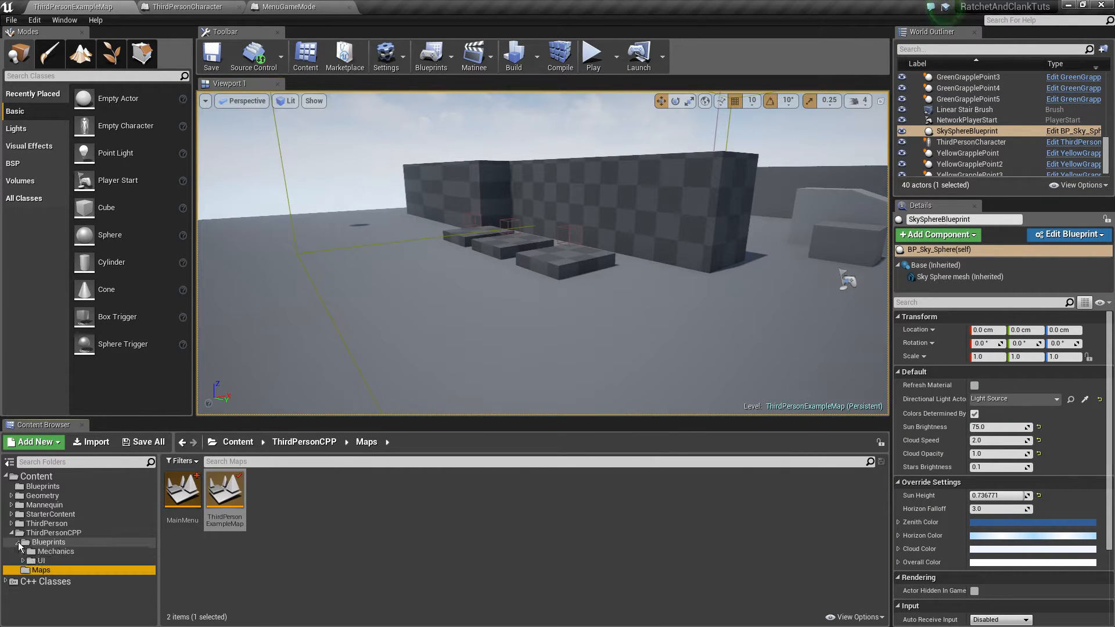
{"action": "left_click", "coordinate": [23, 552]}
{"action": "left_click", "coordinate": [29, 569]}
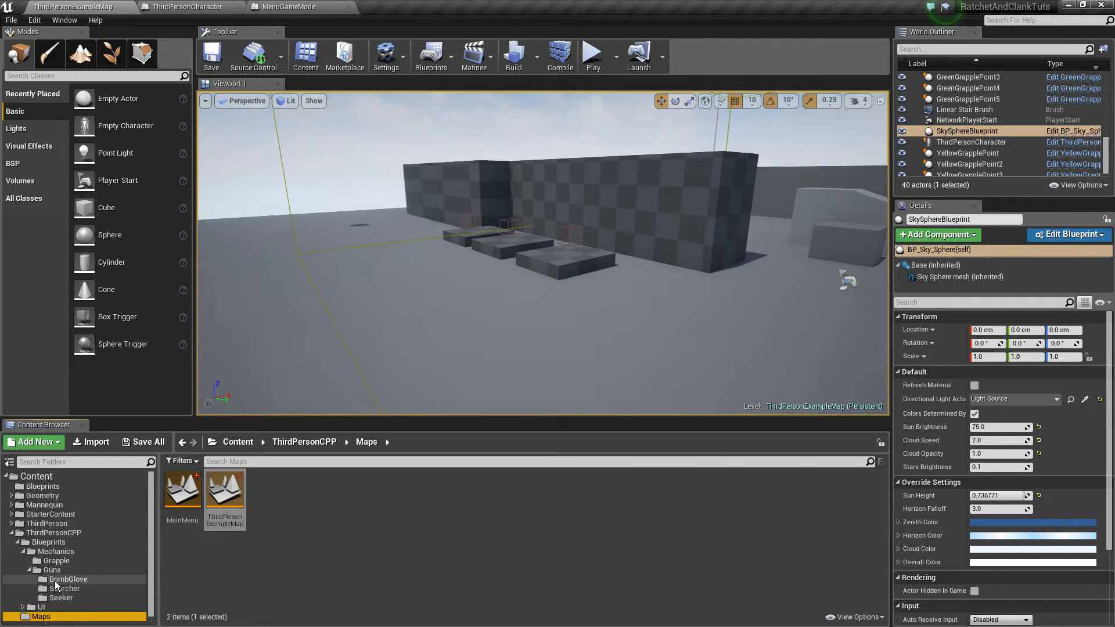
{"action": "left_click", "coordinate": [50, 570]}
{"action": "double_click", "coordinate": [435, 491]}
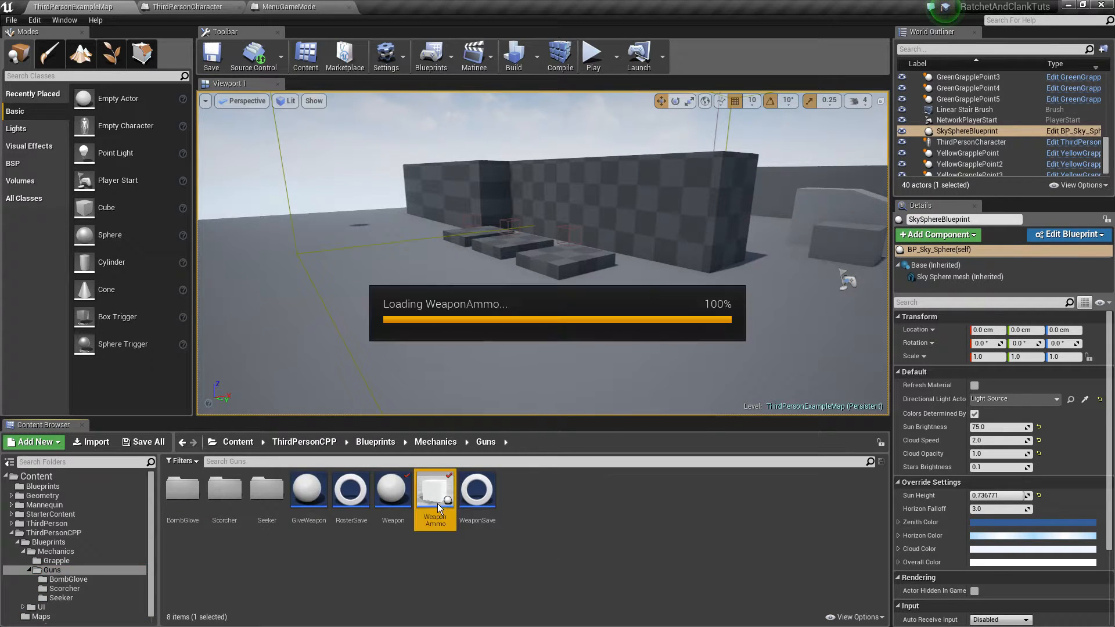
Examine the AmmoCrate mesh in the blueprint's viewport together with its physics and collision settings
{"action": "left_click", "coordinate": [57, 81]}
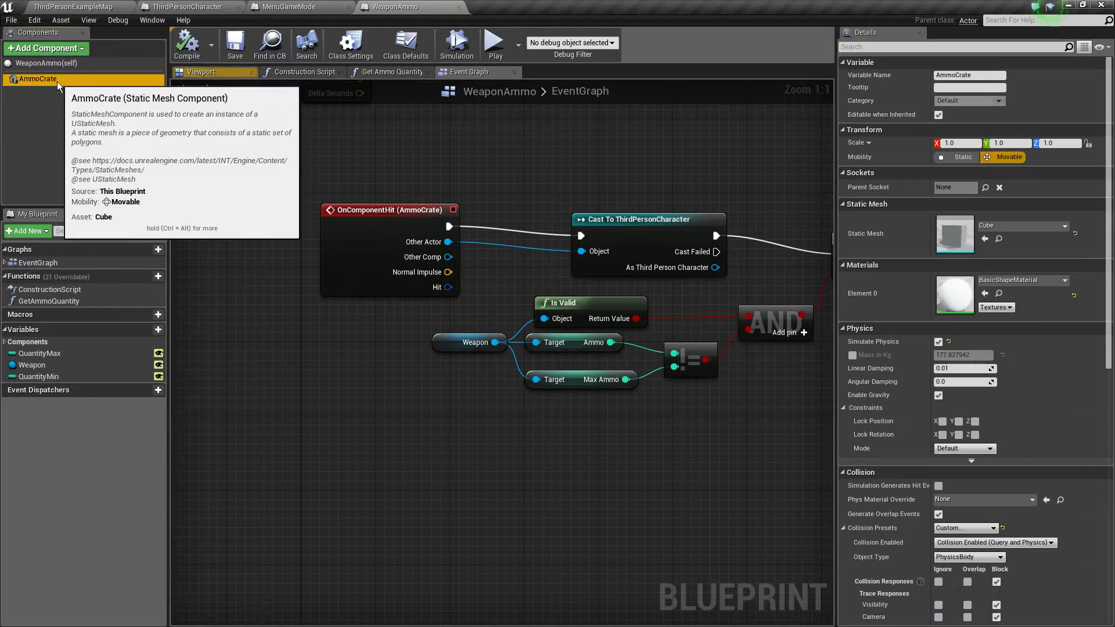
{"action": "left_click", "coordinate": [200, 72]}
{"action": "scroll", "coordinate": [859, 462], "scroll_direction": "down", "scroll_amount": 4}
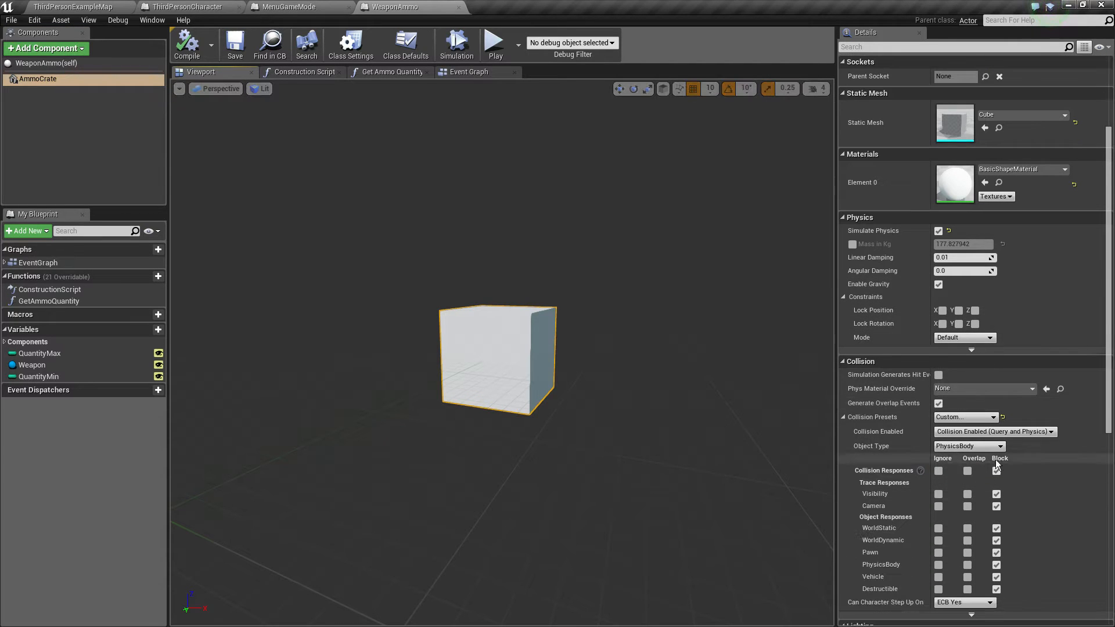
{"action": "scroll", "coordinate": [974, 444], "scroll_direction": "down", "scroll_amount": 8}
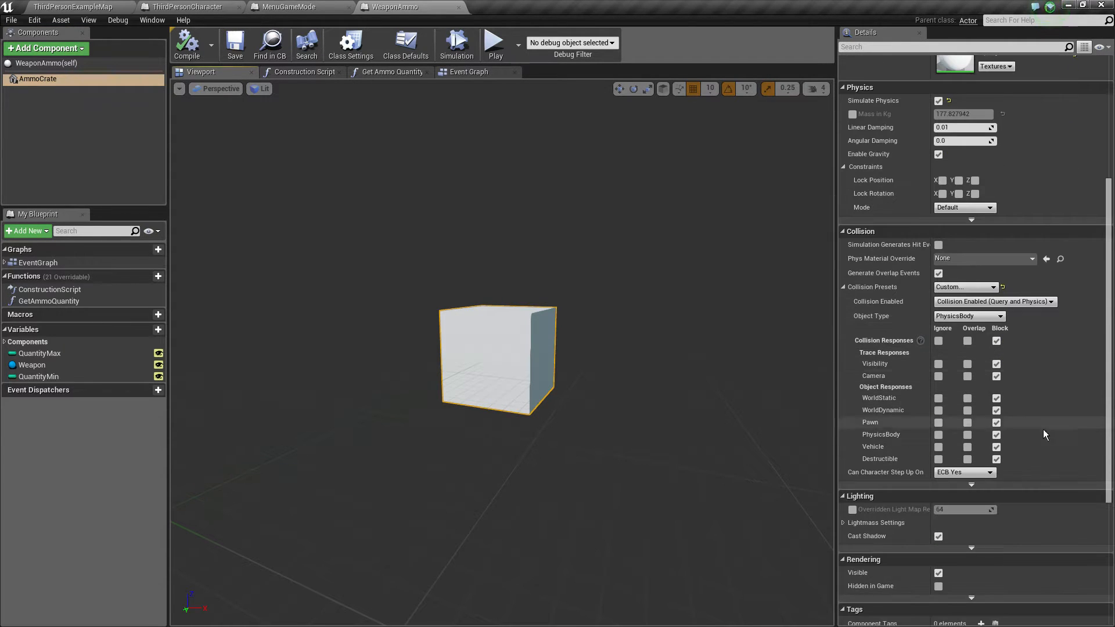
{"action": "scroll", "coordinate": [1009, 487], "scroll_direction": "down", "scroll_amount": 4}
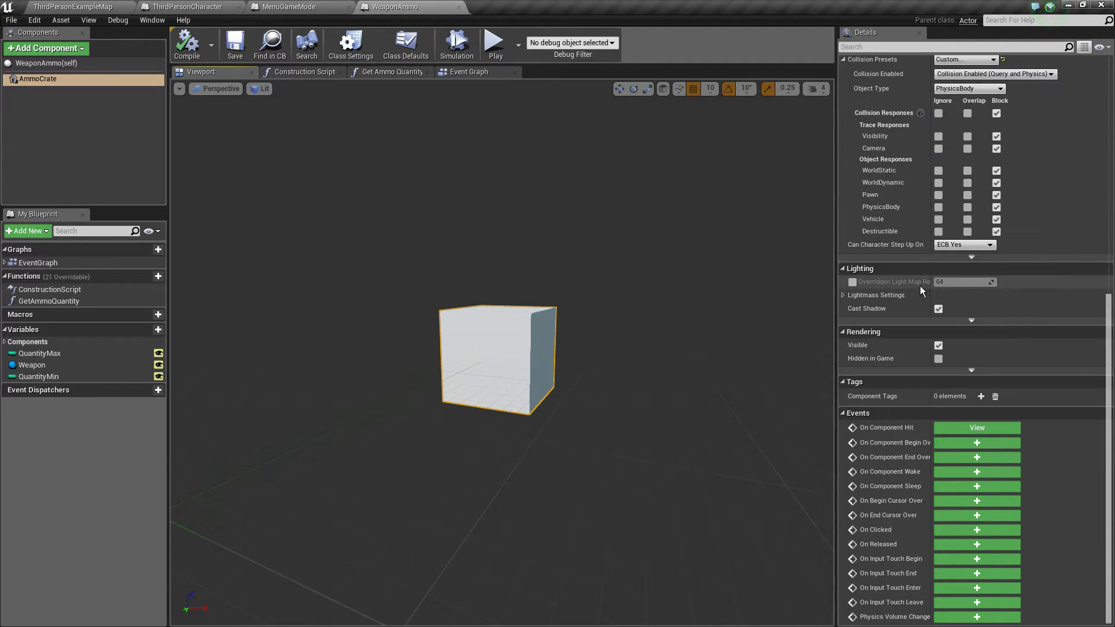
Go to AmmoCrate's On Component Hit event and move its node closer to the Cast To ThirdPersonCharacter node
{"action": "left_click", "coordinate": [953, 430]}
{"action": "right_click_drag", "start_coordinate": [633, 279], "coordinate": [470, 225]}
{"action": "left_click_drag", "start_coordinate": [336, 291], "coordinate": [376, 300]}
{"action": "right_click_drag", "start_coordinate": [466, 254], "coordinate": [322, 226]}
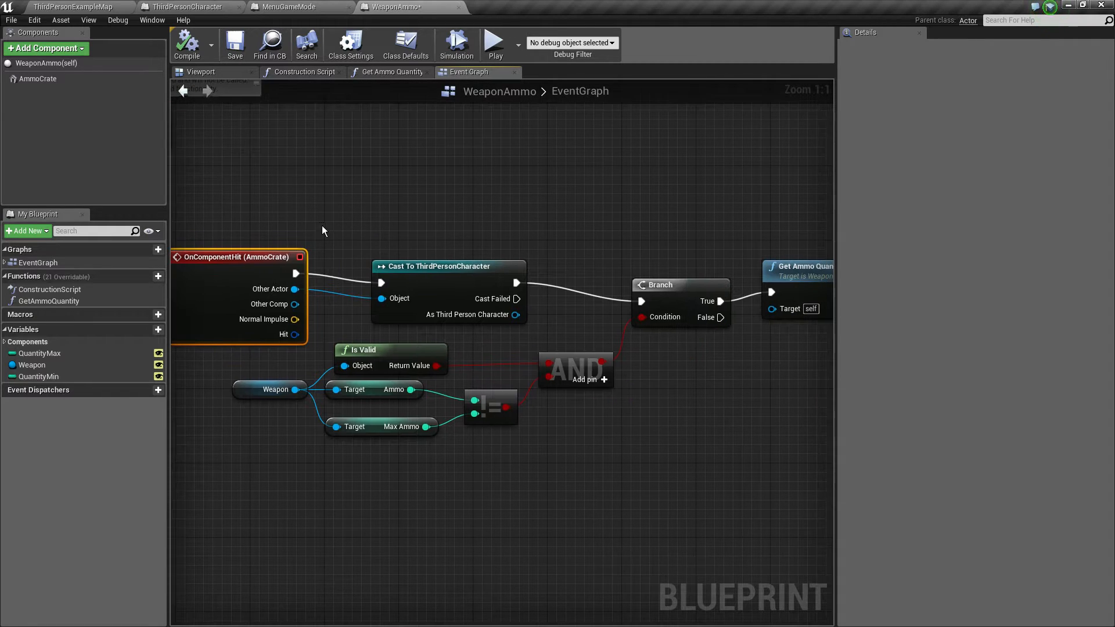
{"action": "left_click_drag", "start_coordinate": [556, 319], "coordinate": [554, 320]}
{"action": "left_click", "coordinate": [547, 320]}
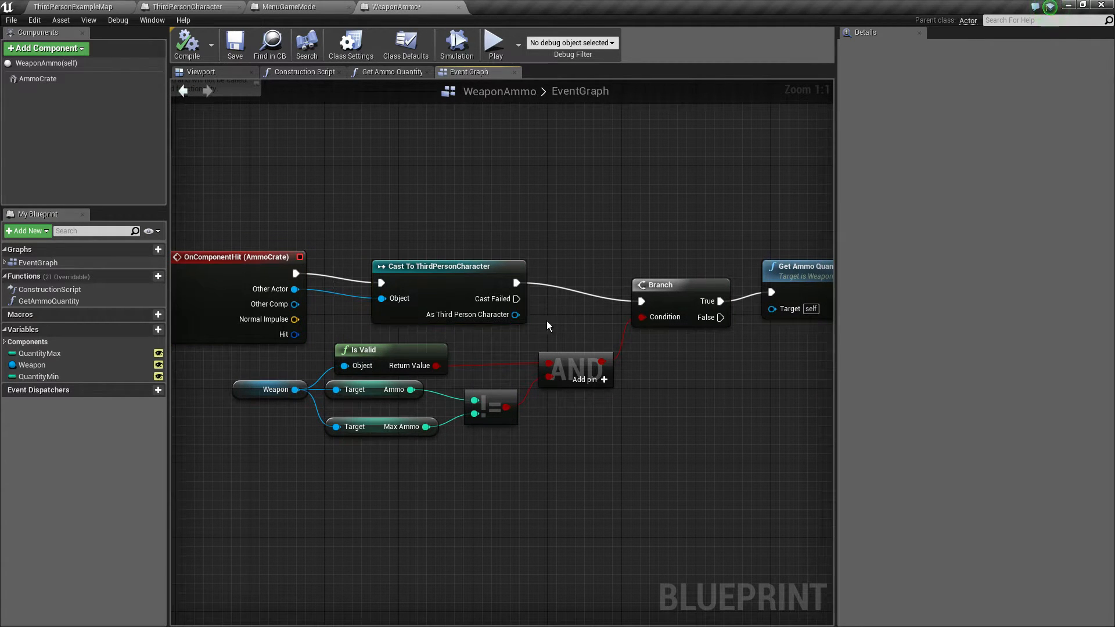
Look briefly at the example map and examine the cast and Weapon nodes back in WeaponAmmo's event graph
{"action": "left_click", "coordinate": [68, 7]}
{"action": "left_click", "coordinate": [400, 6]}
{"action": "left_click_drag", "start_coordinate": [551, 314], "coordinate": [551, 326]}
{"action": "left_click", "coordinate": [536, 345]}
{"action": "mouse_move", "coordinate": [486, 336]}
{"action": "right_mouse_down"}
{"action": "mouse_move", "coordinate": [391, 346]}
{"action": "mouse_move", "coordinate": [500, 319]}
{"action": "right_mouse_up"}
{"action": "left_click_drag", "start_coordinate": [301, 409], "coordinate": [247, 354]}
{"action": "left_click", "coordinate": [247, 354]}
Shift the Is Valid, Ammo and Max Ammo nodes slightly away from the Weapon variable node
{"action": "left_click_drag", "start_coordinate": [388, 333], "coordinate": [407, 324]}
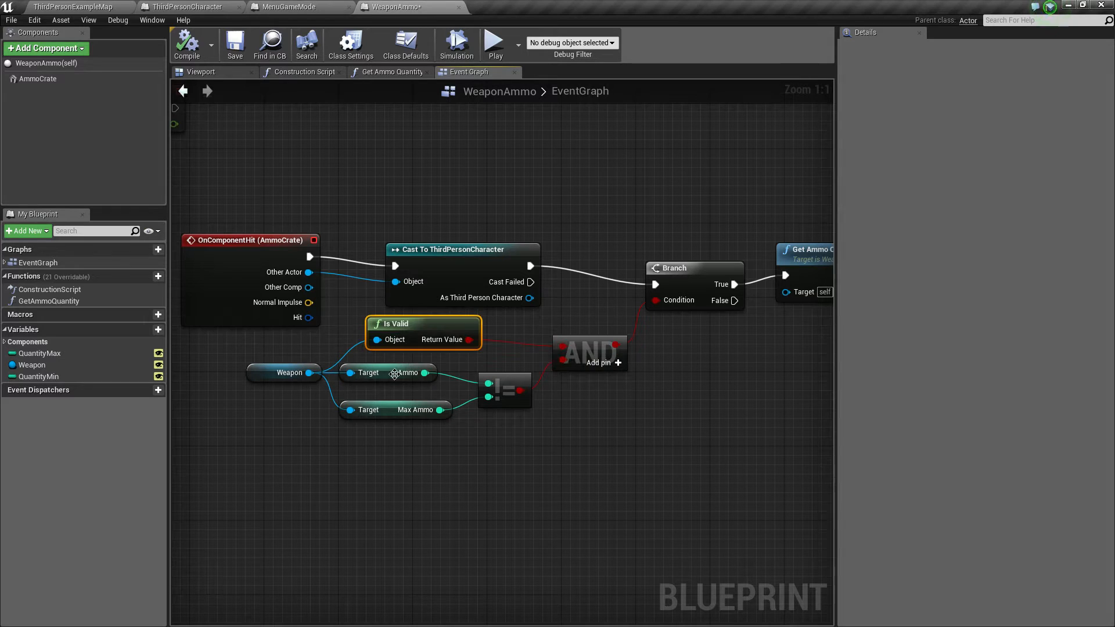
{"action": "left_click_drag", "start_coordinate": [360, 378], "coordinate": [394, 382]}
{"action": "left_click", "coordinate": [400, 382]}
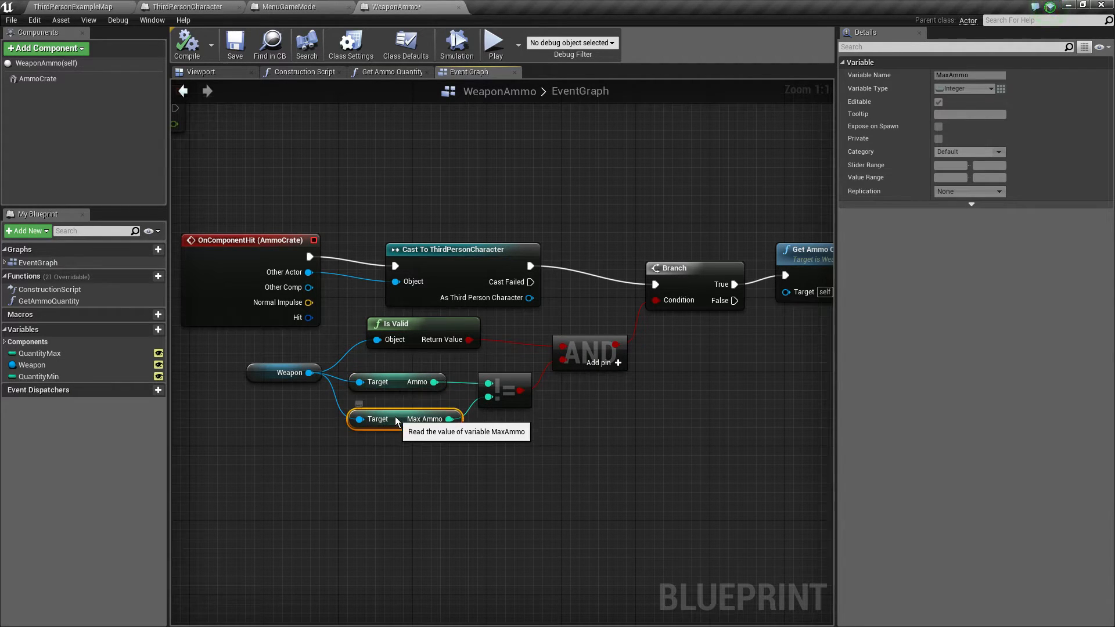
Examine the AND condition, the Branch and the Get Ammo Quantity call in the hit event's chain
{"action": "right_click_drag", "start_coordinate": [581, 483], "coordinate": [423, 512]}
{"action": "left_click", "coordinate": [513, 464]}
{"action": "right_click_drag", "start_coordinate": [556, 455], "coordinate": [421, 471]}
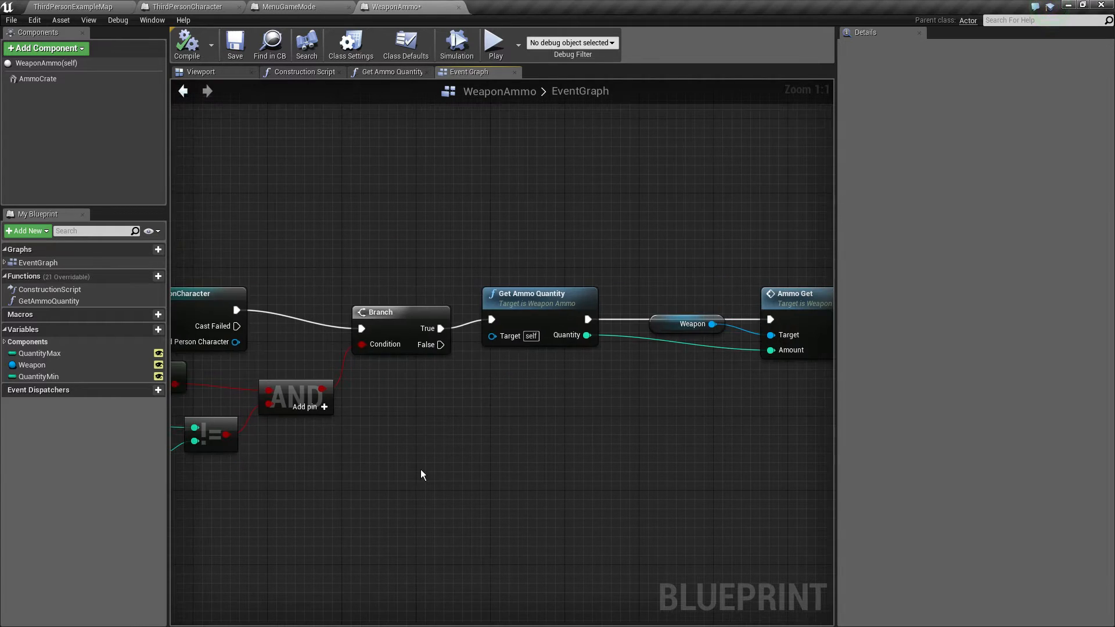
{"action": "right_click_drag", "start_coordinate": [321, 277], "coordinate": [505, 273]}
{"action": "left_click_drag", "start_coordinate": [448, 339], "coordinate": [583, 399]}
{"action": "right_click_drag", "start_coordinate": [652, 400], "coordinate": [386, 461]}
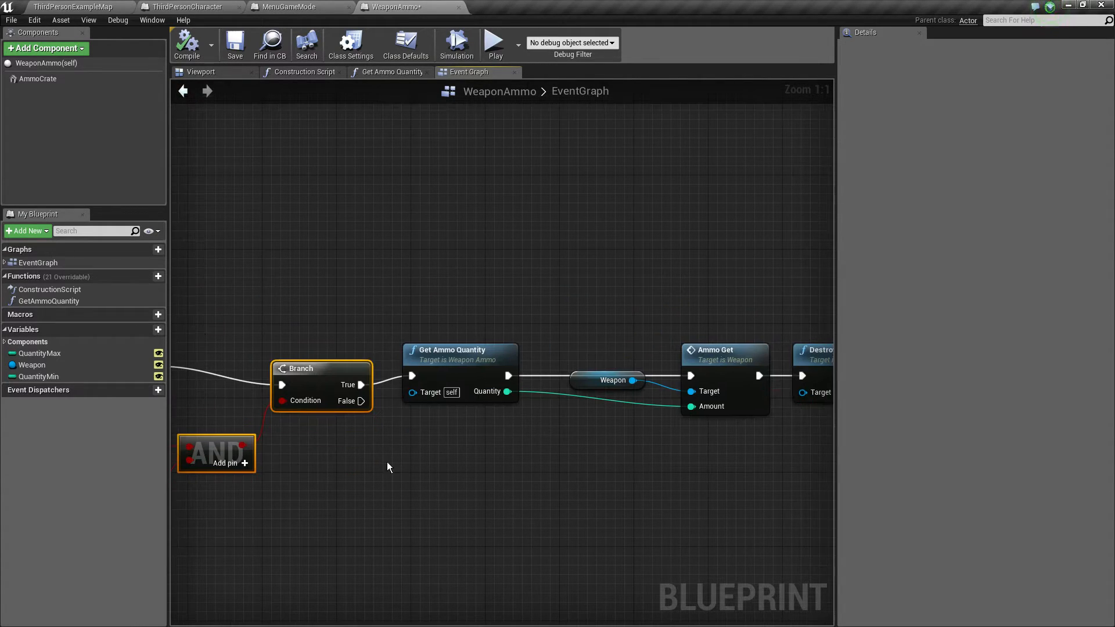
{"action": "left_click_drag", "start_coordinate": [399, 289], "coordinate": [537, 431]}
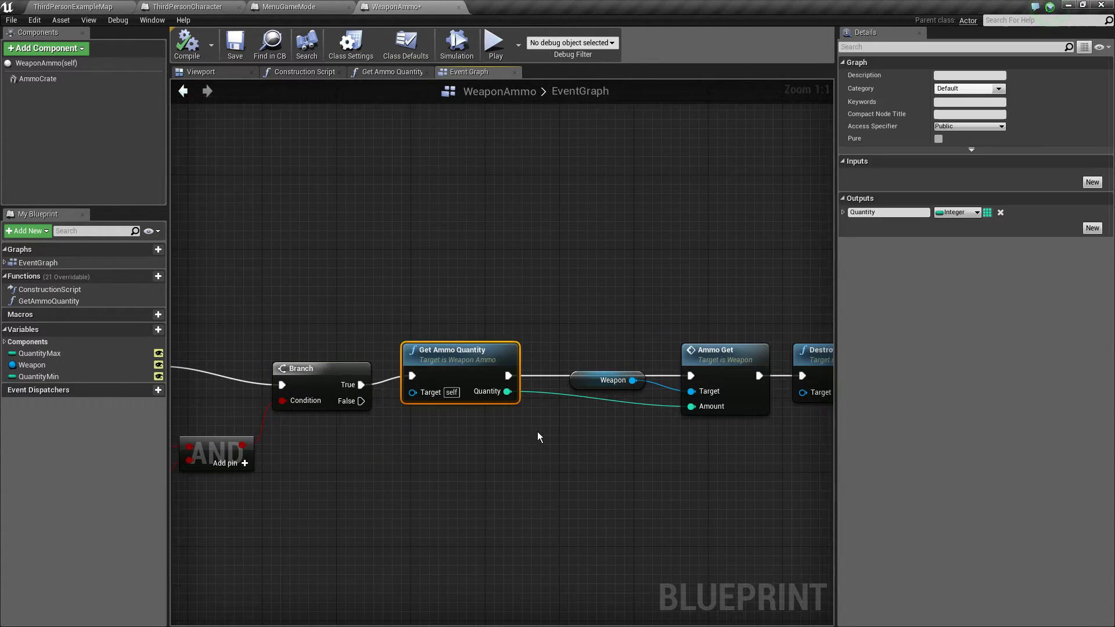
{"action": "left_click", "coordinate": [514, 403]}
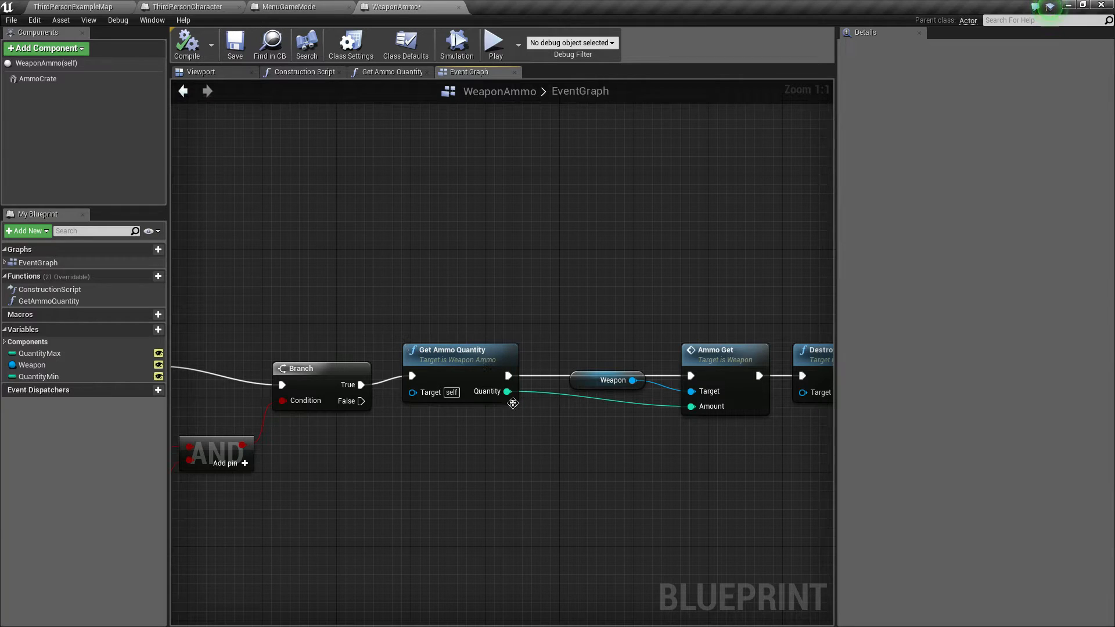
Review the GetAmmoQuantity function's graph, close it and return to the event graph
{"action": "double_click", "coordinate": [60, 301]}
{"action": "left_click_drag", "start_coordinate": [359, 246], "coordinate": [576, 393]}
{"action": "left_click", "coordinate": [576, 396]}
{"action": "left_click", "coordinate": [427, 72]}
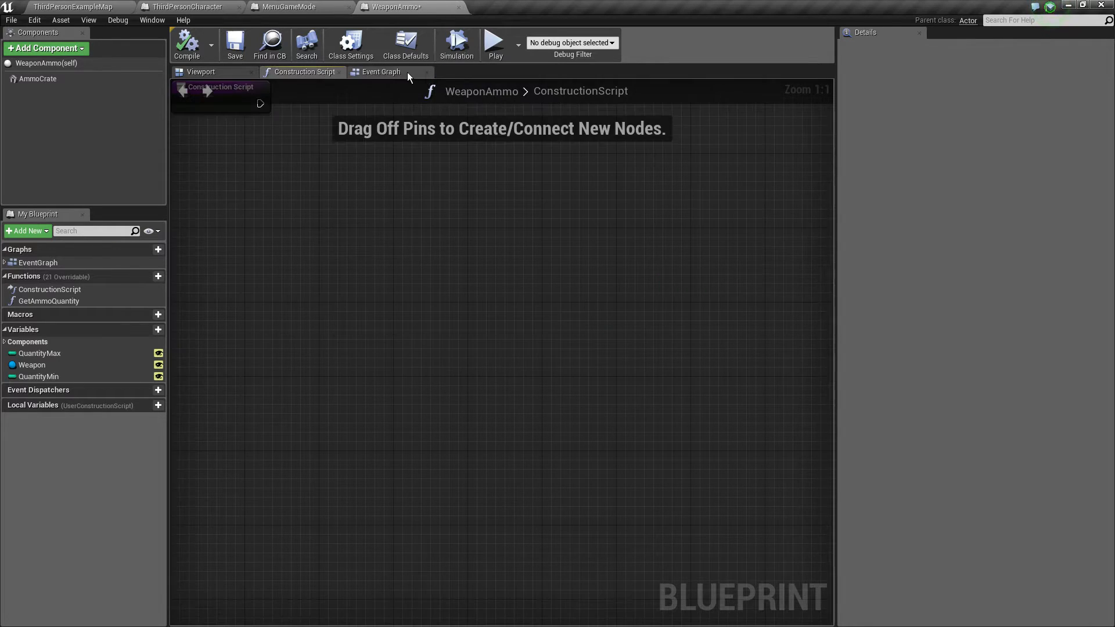
{"action": "left_click", "coordinate": [407, 72]}
Examine the Weapon, Ammo Get and DestroyActor nodes at the end of the hit event's chain
{"action": "right_click_drag", "start_coordinate": [488, 283], "coordinate": [381, 241]}
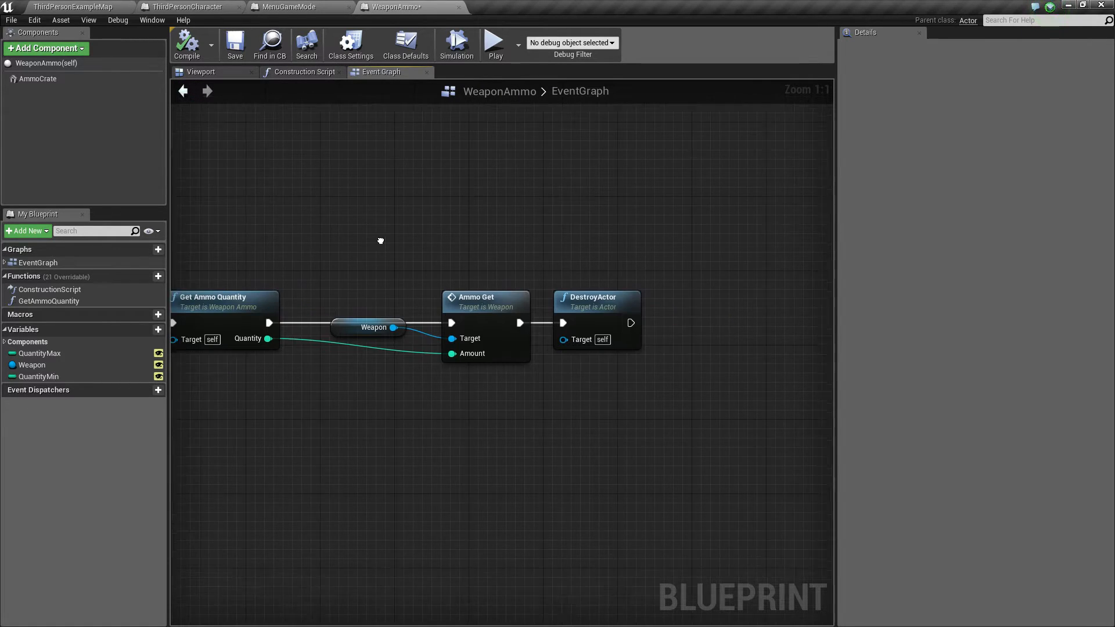
{"action": "left_click_drag", "start_coordinate": [341, 244], "coordinate": [450, 296]}
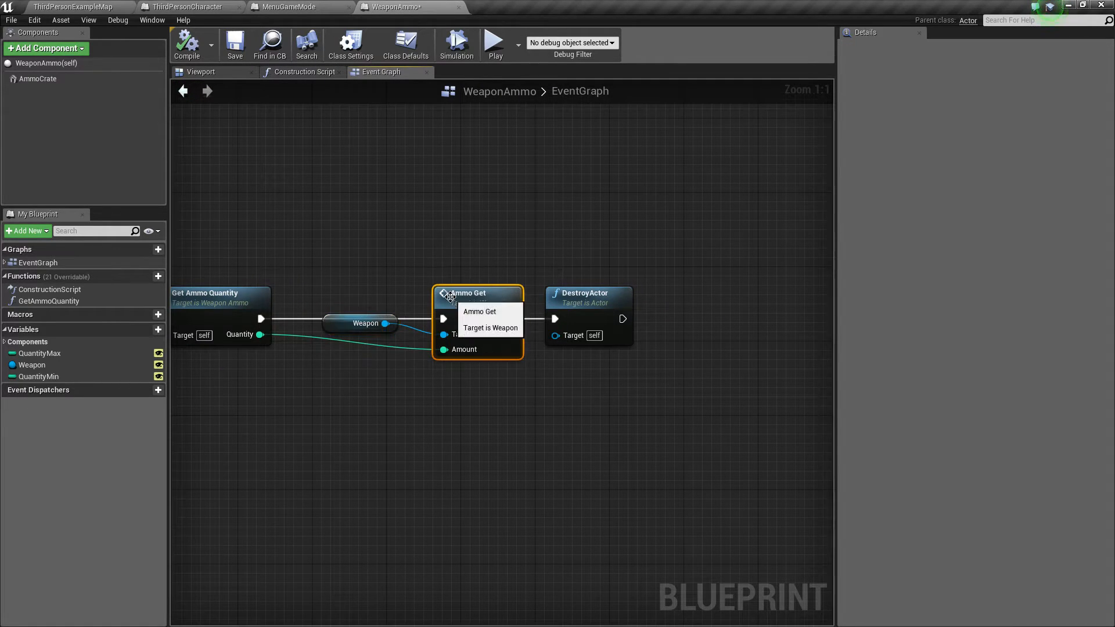
{"action": "left_click", "coordinate": [341, 319]}
{"action": "left_click", "coordinate": [563, 304]}
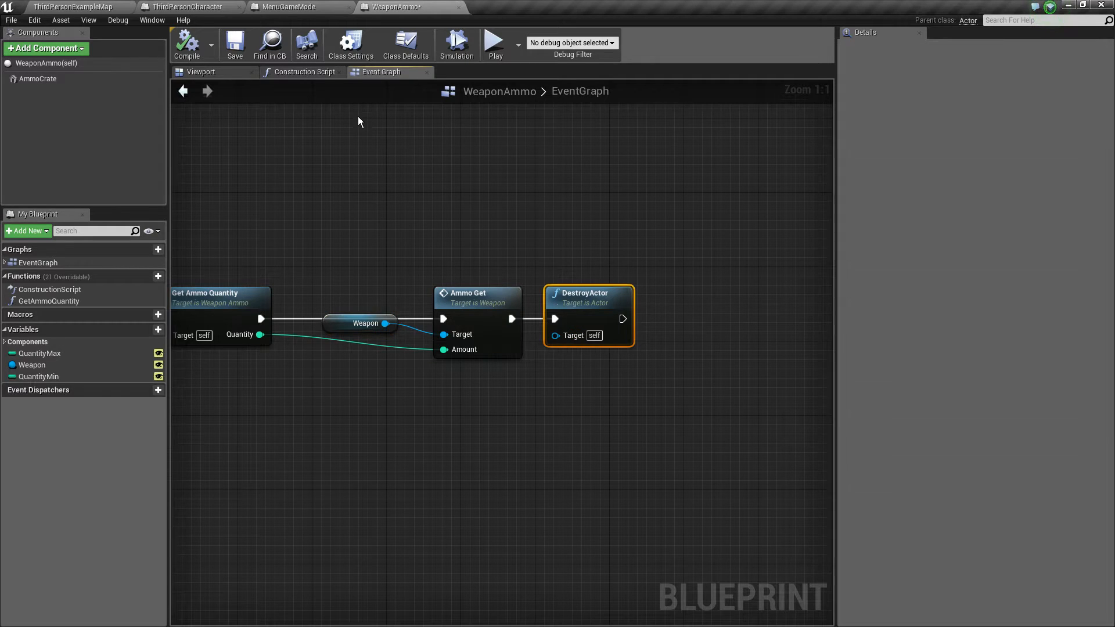
Close the WeaponAmmo blueprint and bring up the InputAction TestKey event in ThirdPersonCharacter's event graph
{"action": "left_click", "coordinate": [457, 7]}
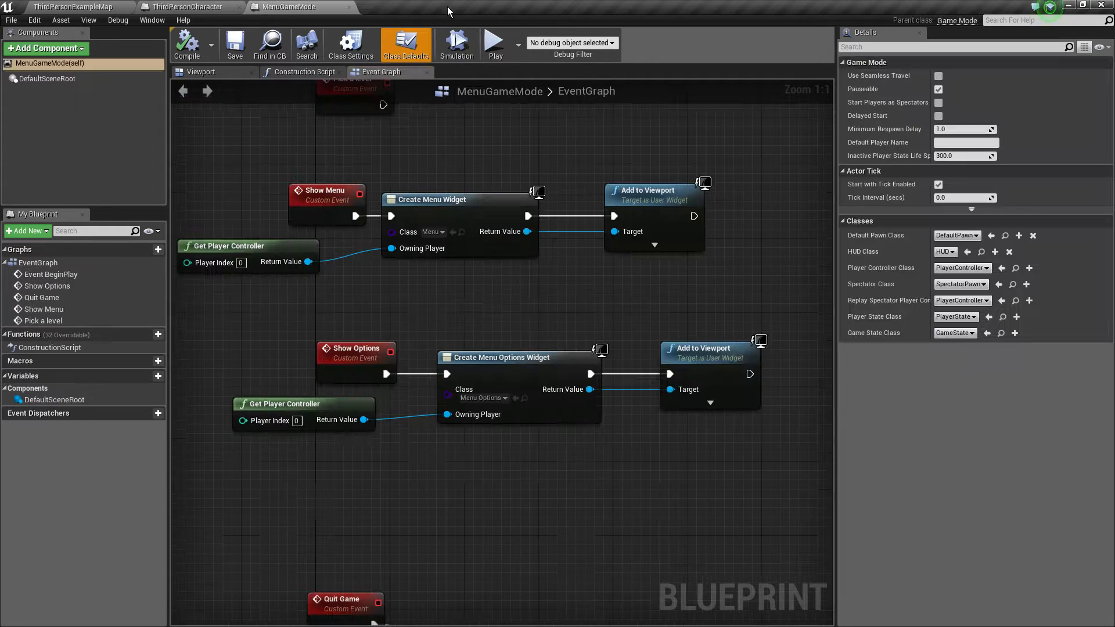
{"action": "left_click", "coordinate": [219, 7]}
{"action": "right_click_drag", "start_coordinate": [456, 199], "coordinate": [353, 150]}
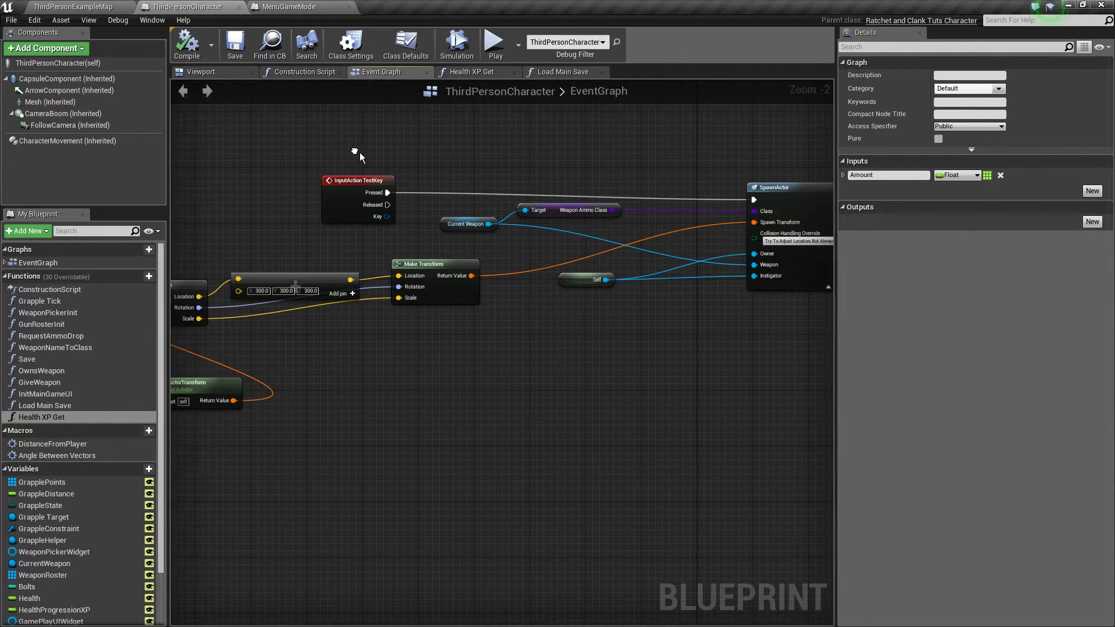
{"action": "right_click", "coordinate": [353, 150]}
{"action": "scroll", "coordinate": [321, 151], "scroll_direction": "up", "scroll_amount": 2}
{"action": "left_click", "coordinate": [285, 150]}
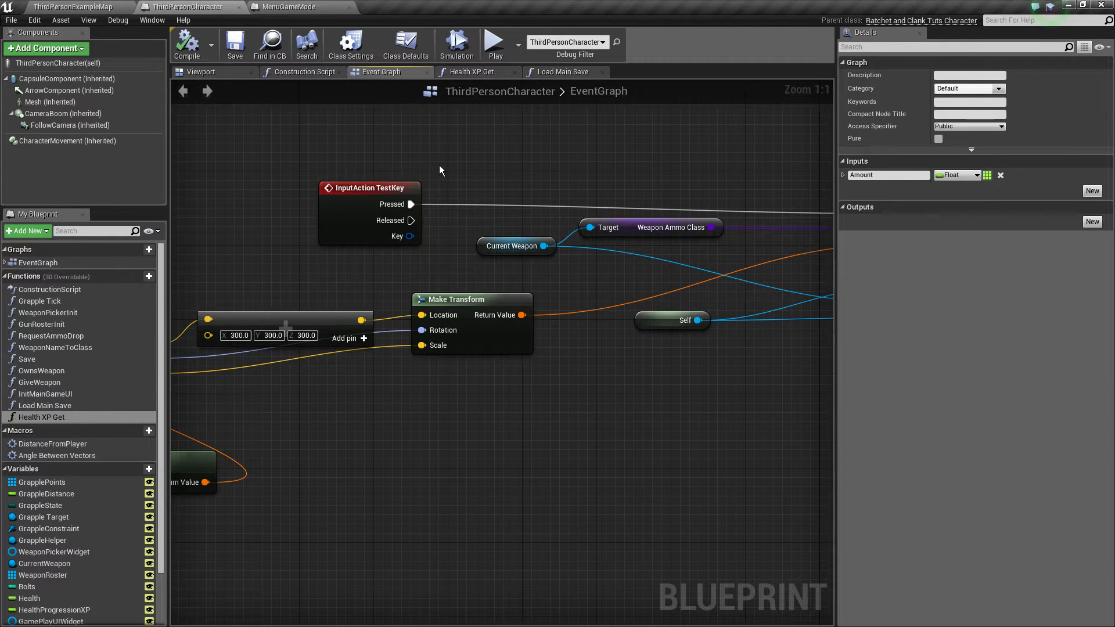
Examine the Break Transform, vector addition and Make Transform nodes that build the ammo crate's spawn transform
{"action": "right_click_drag", "start_coordinate": [440, 167], "coordinate": [736, 140]}
{"action": "right_click", "coordinate": [736, 140]}
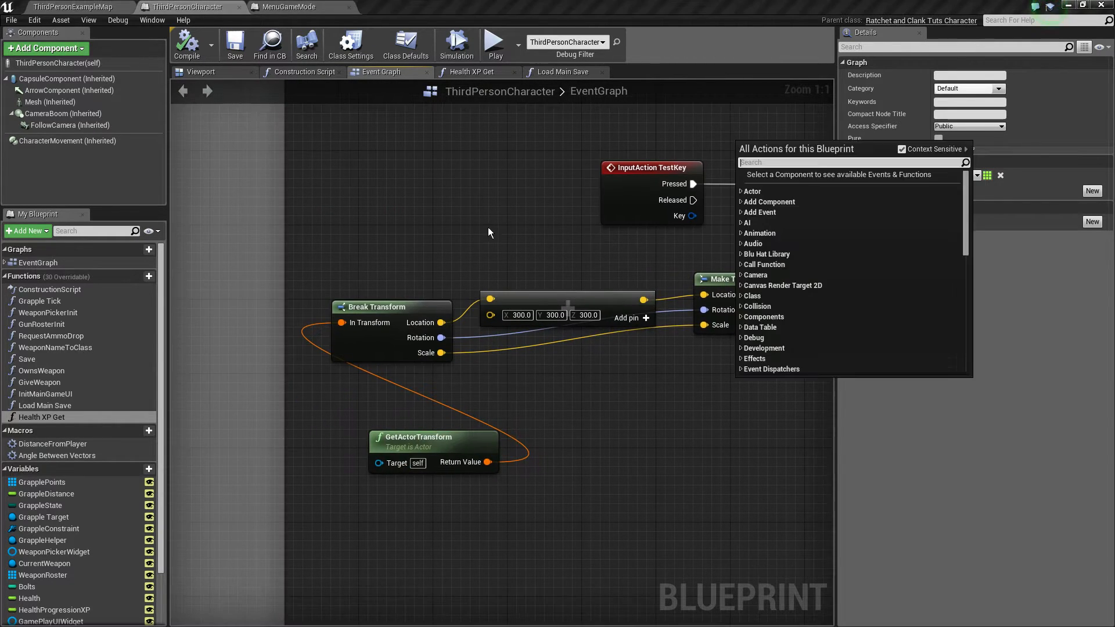
{"action": "left_click_drag", "start_coordinate": [385, 261], "coordinate": [537, 287]}
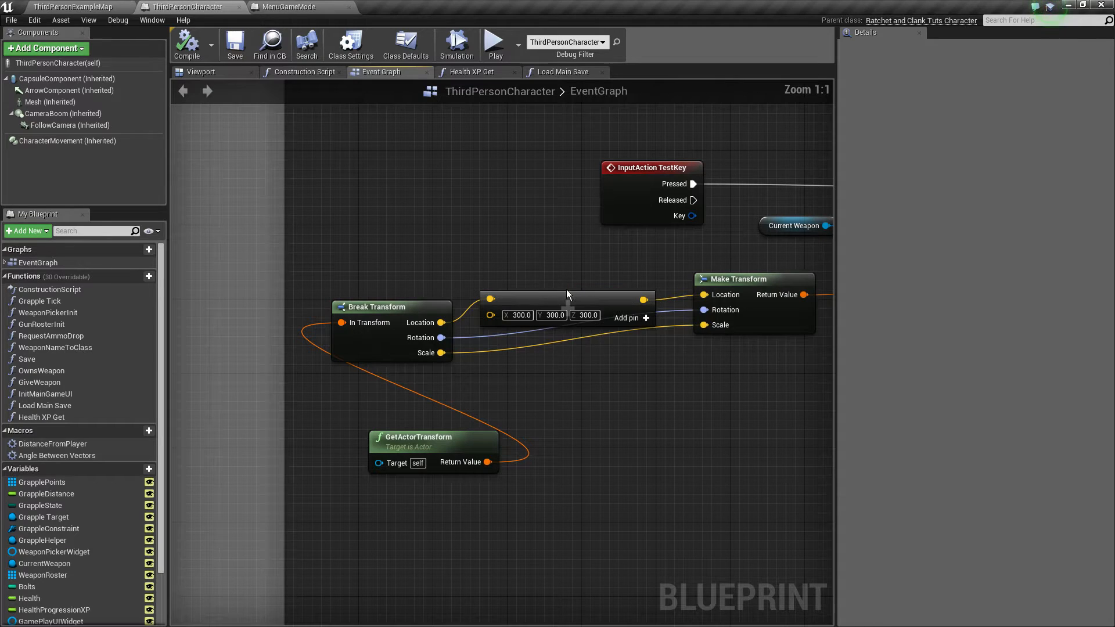
{"action": "left_click", "coordinate": [615, 299]}
{"action": "right_click_drag", "start_coordinate": [608, 271], "coordinate": [507, 259]}
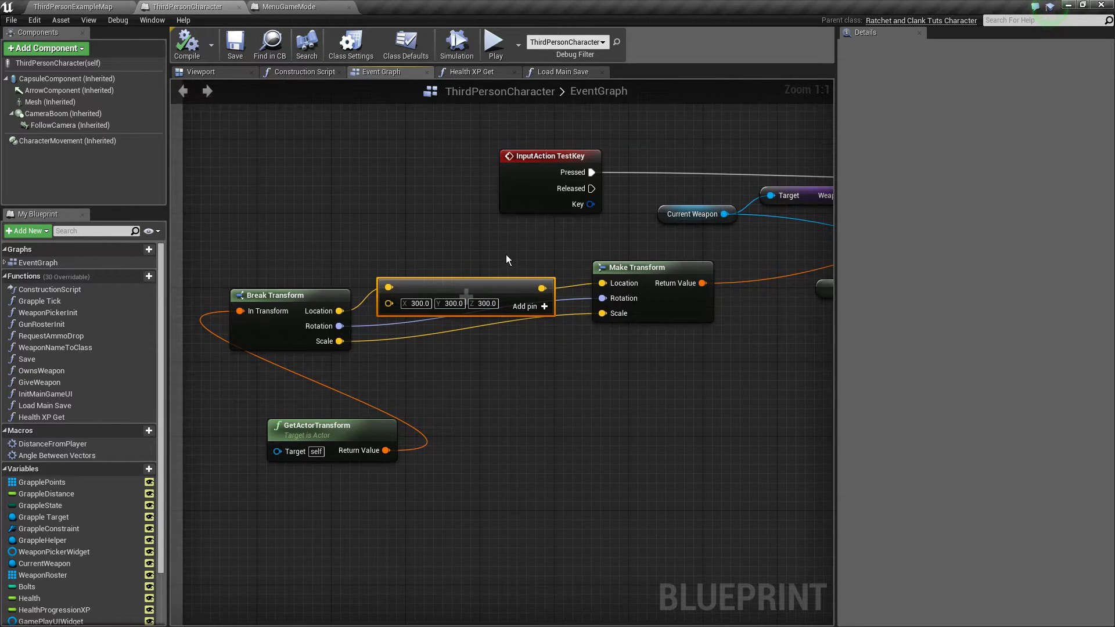
{"action": "right_click_drag", "start_coordinate": [625, 475], "coordinate": [521, 452]}
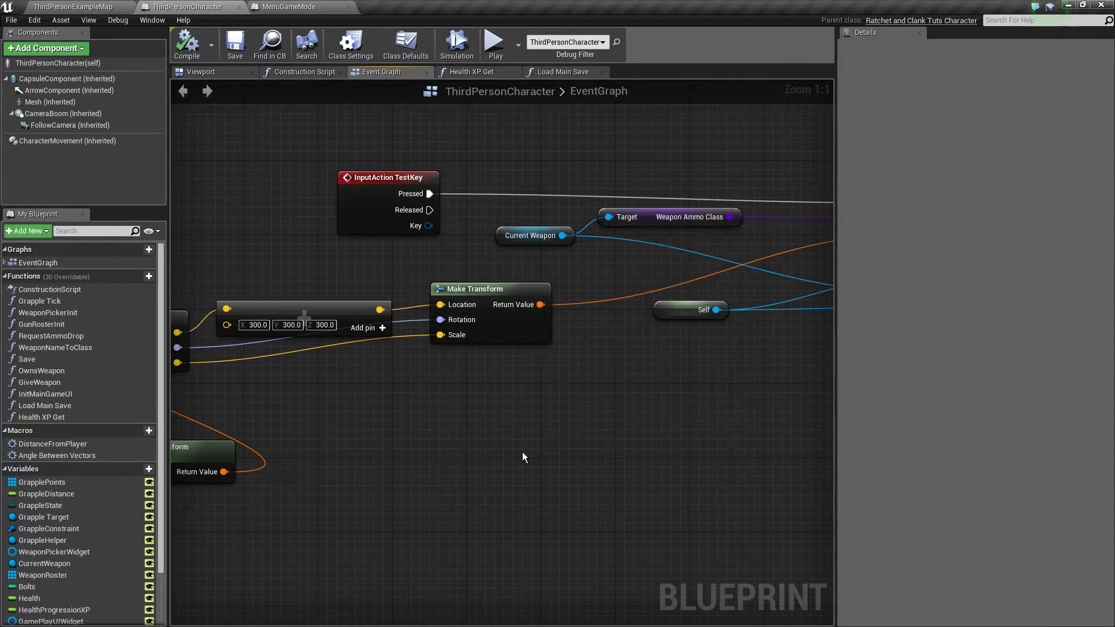
Examine the SpawnActor node and the Weapon Ammo Class, Make Transform, Current Weapon and Self nodes feeding its inputs
{"action": "right_click", "coordinate": [521, 452]}
{"action": "left_click", "coordinate": [402, 265]}
{"action": "right_click_drag", "start_coordinate": [601, 337], "coordinate": [309, 418]}
{"action": "right_click", "coordinate": [309, 418]}
{"action": "left_click", "coordinate": [260, 197]}
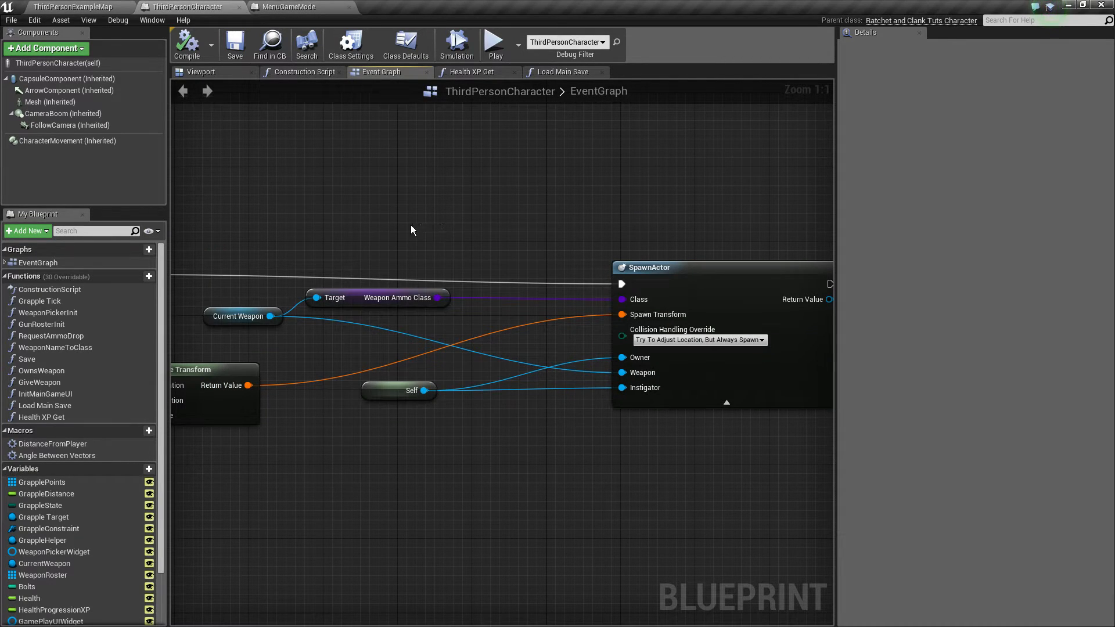
{"action": "mouse_move", "coordinate": [410, 224]}
{"action": "right_mouse_down"}
{"action": "mouse_move", "coordinate": [288, 157]}
{"action": "mouse_move", "coordinate": [489, 211]}
{"action": "mouse_move", "coordinate": [410, 231]}
{"action": "right_mouse_up"}
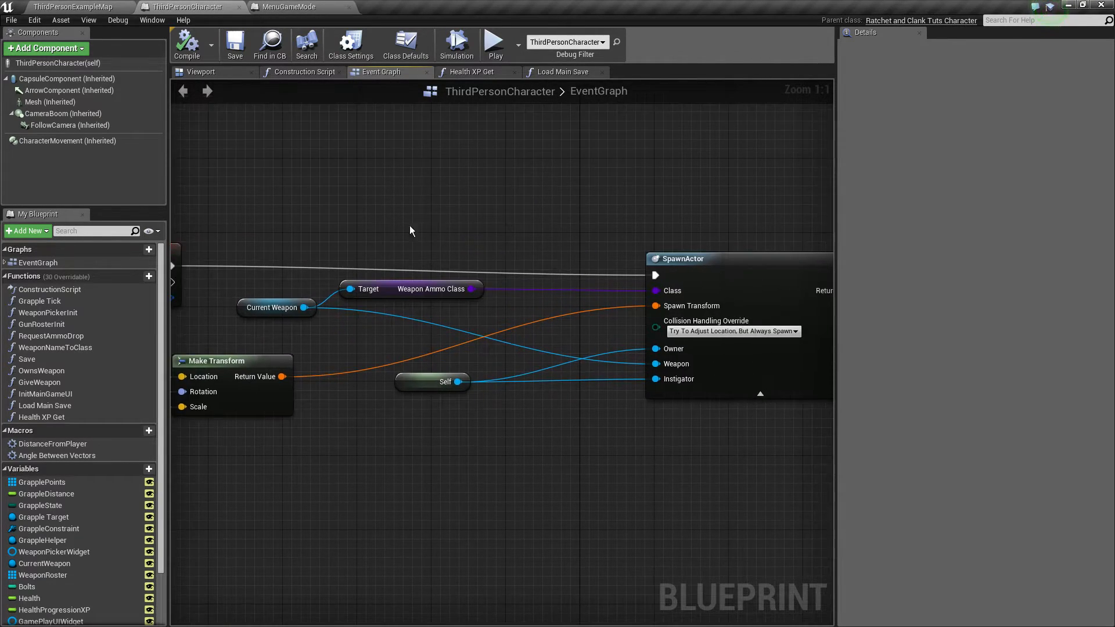
{"action": "left_click_drag", "start_coordinate": [416, 329], "coordinate": [418, 329]}
{"action": "right_click_drag", "start_coordinate": [597, 210], "coordinate": [344, 221]}
{"action": "left_click_drag", "start_coordinate": [368, 247], "coordinate": [670, 451]}
{"action": "right_click_drag", "start_coordinate": [670, 451], "coordinate": [676, 417]}
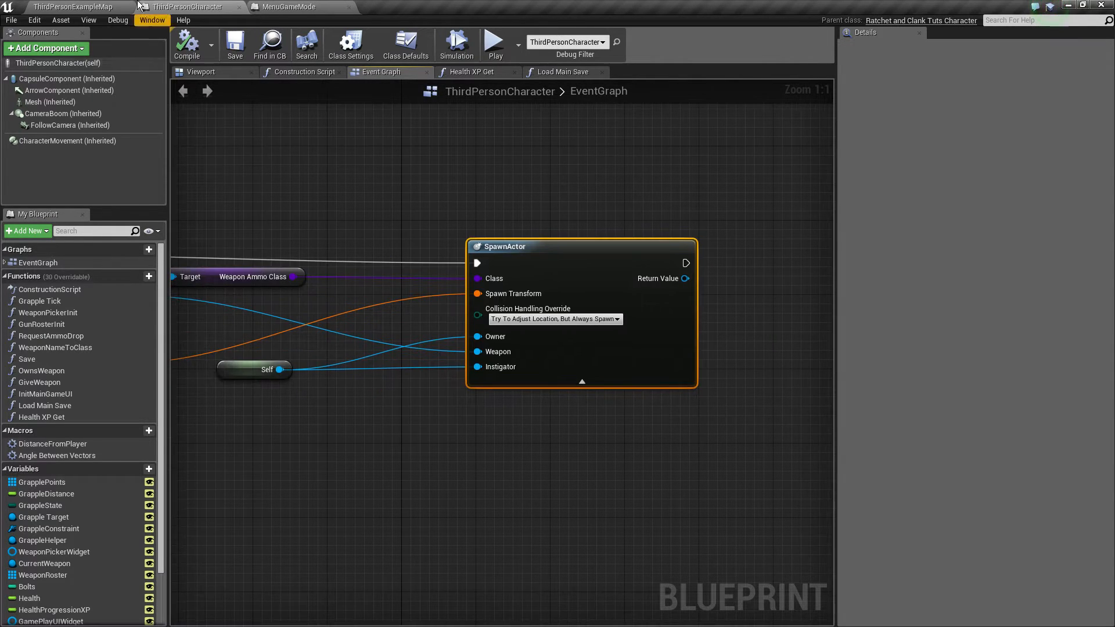
Check the Weapon variable's Expose on Spawn setting in the WeaponAmmo blueprint and return to ThirdPersonCharacter's TestKey graph
{"action": "left_click", "coordinate": [81, 6]}
{"action": "double_click", "coordinate": [435, 491]}
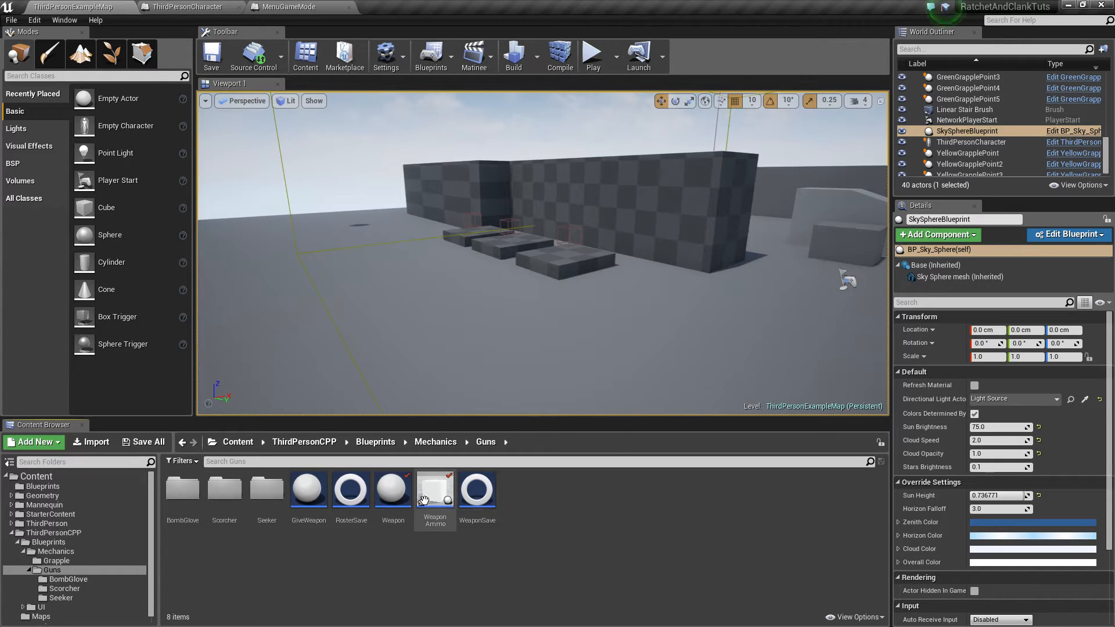
{"action": "left_click", "coordinate": [72, 364]}
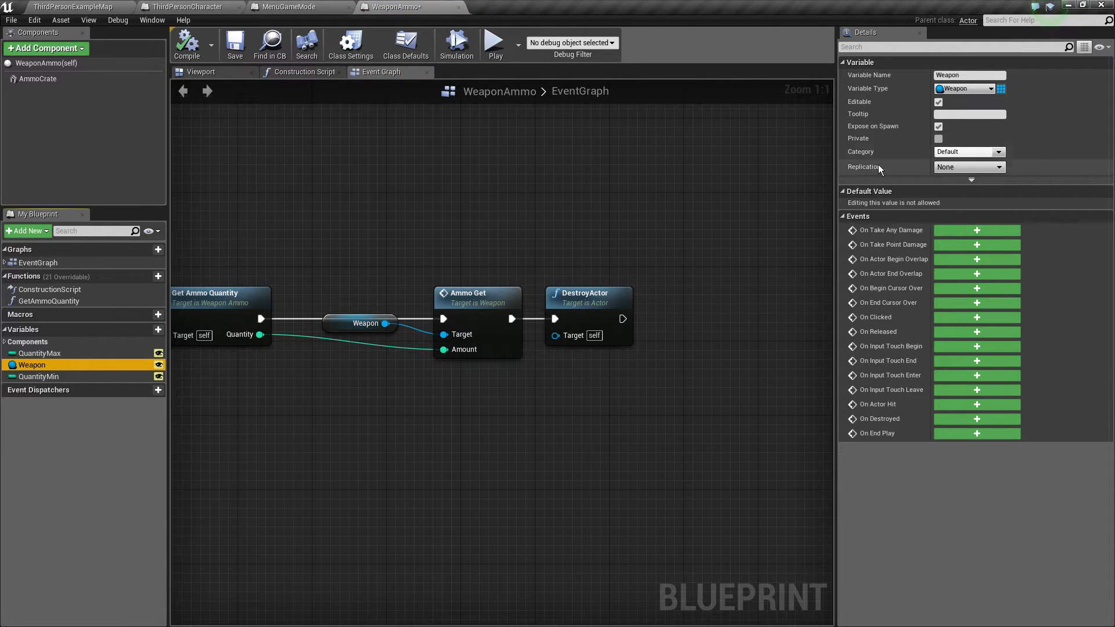
{"action": "left_click", "coordinate": [459, 7]}
{"action": "left_click", "coordinate": [187, 7]}
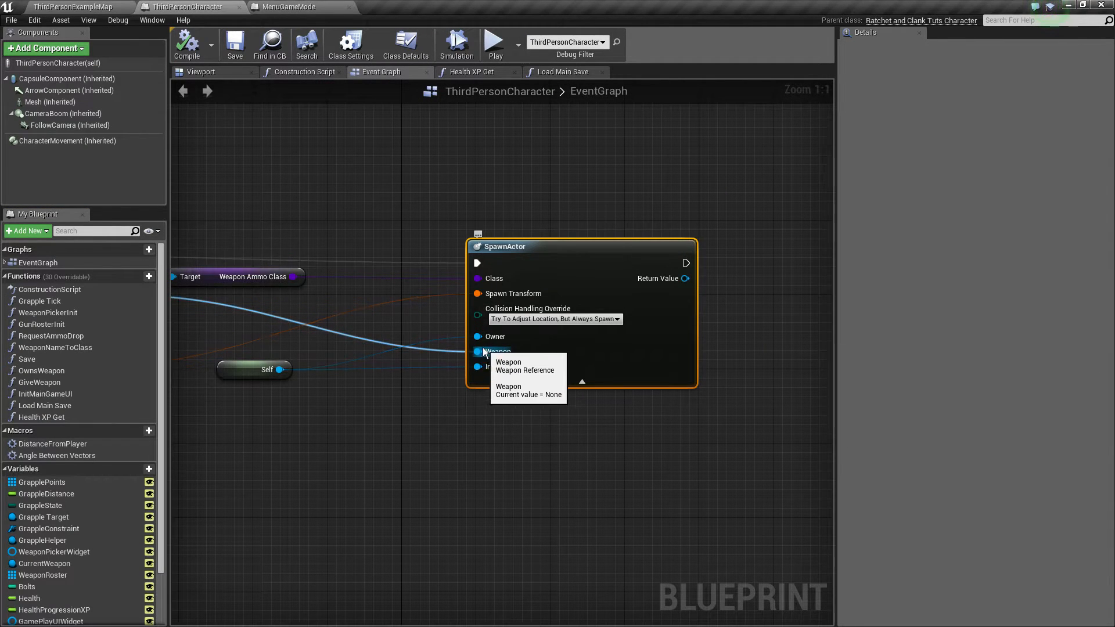
{"action": "right_click_drag", "start_coordinate": [300, 174], "coordinate": [662, 218]}
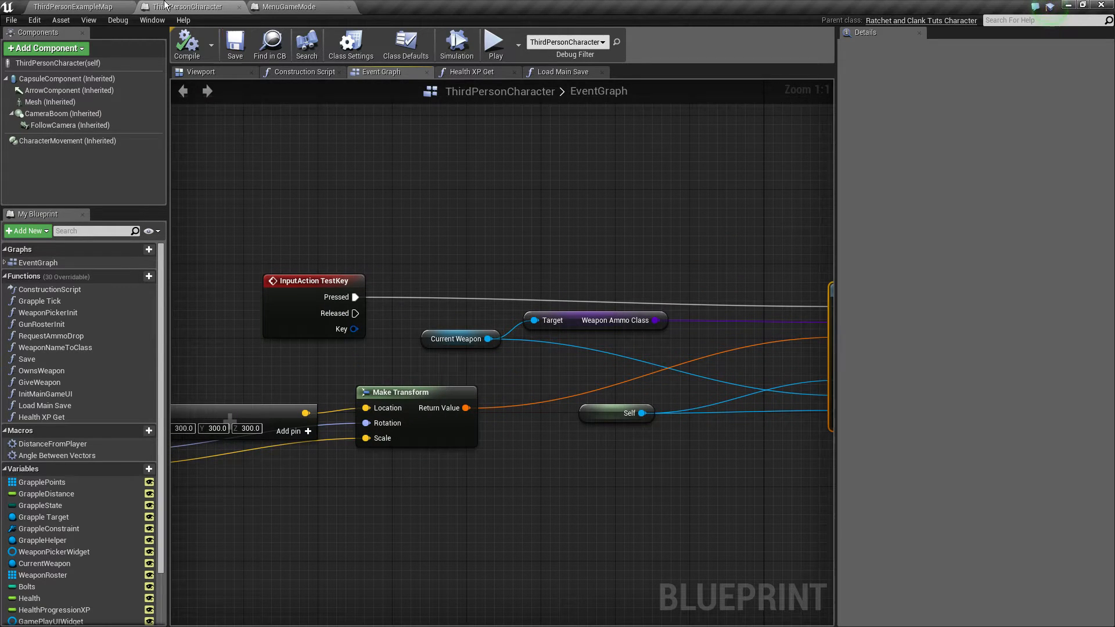
Leave the character blueprint and load the MainMenu level from the ThirdPersonCPP Maps folder
{"action": "left_click", "coordinate": [120, 5]}
{"action": "mouse_move", "coordinate": [483, 212]}
{"action": "right_mouse_down"}
{"action": "mouse_move", "coordinate": [551, 145]}
{"action": "mouse_move", "coordinate": [624, 214]}
{"action": "mouse_move", "coordinate": [557, 212]}
{"action": "right_mouse_up"}
{"action": "right_click", "coordinate": [484, 213]}
{"action": "left_click", "coordinate": [197, 593]}
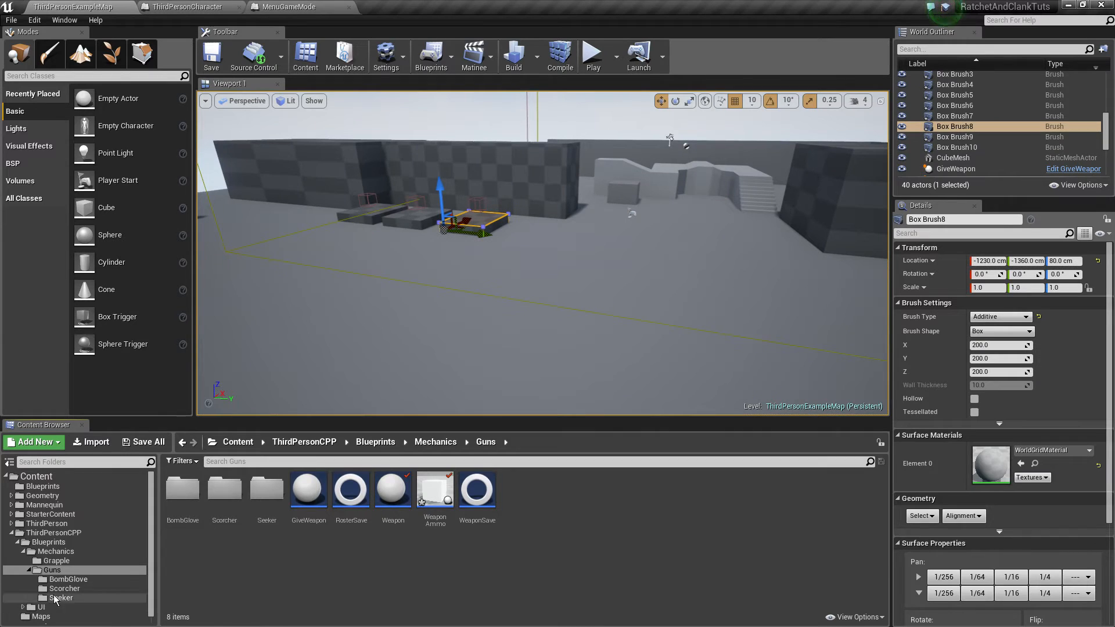
{"action": "left_click", "coordinate": [41, 616]}
{"action": "left_click", "coordinate": [195, 525]}
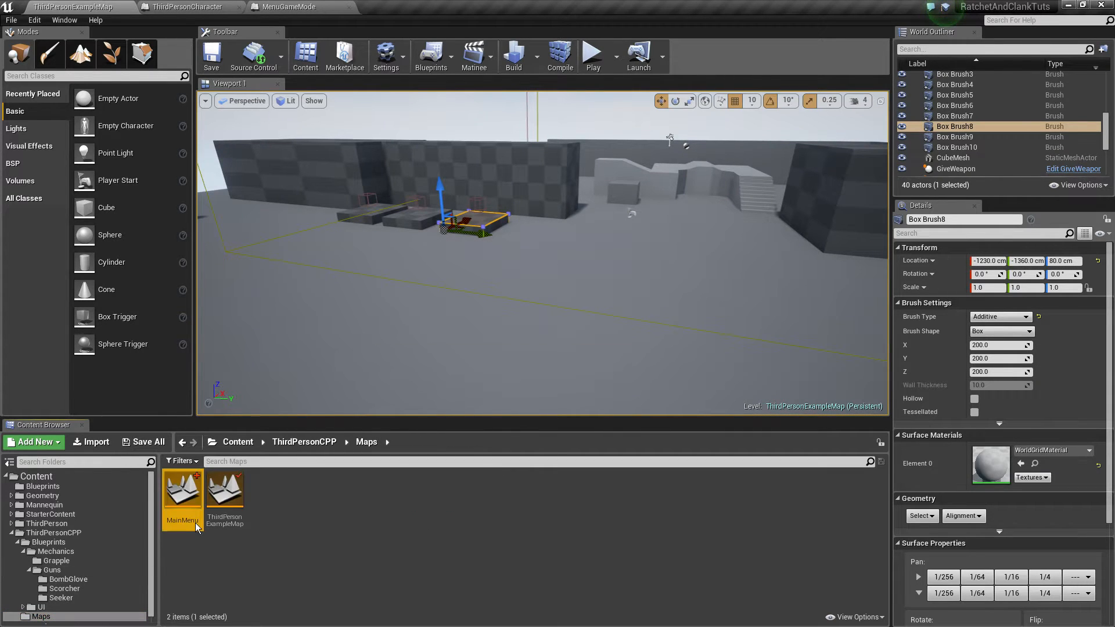
{"action": "double_click", "coordinate": [195, 523]}
{"action": "left_click", "coordinate": [629, 427]}
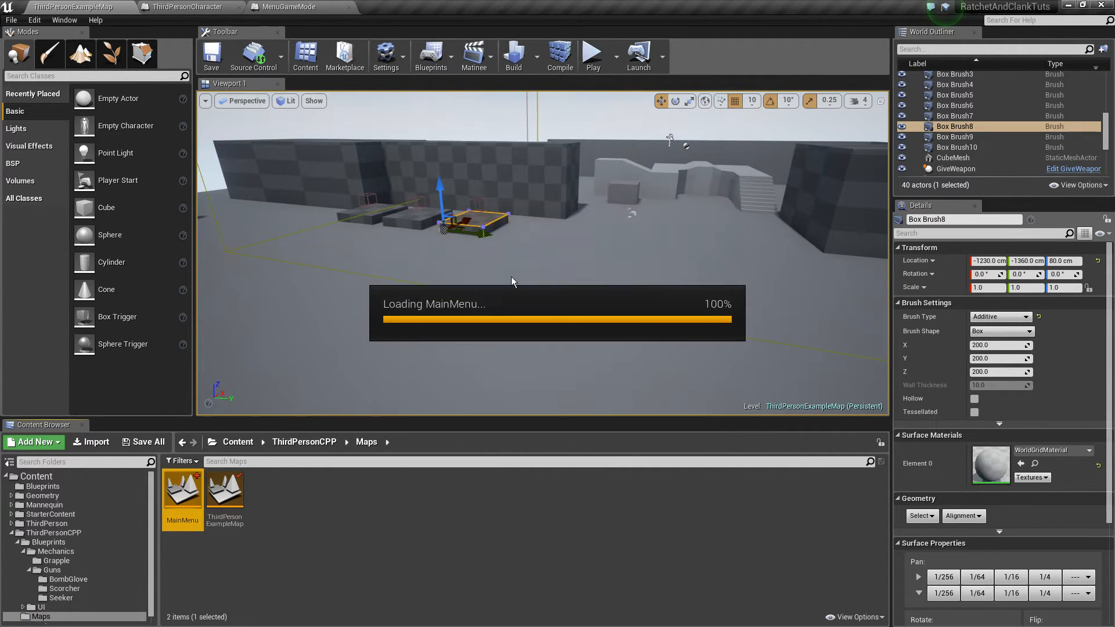
Switch the MainMenu level's perspective view to Unlit shading
{"action": "right_click_drag", "start_coordinate": [498, 262], "coordinate": [331, 247]}
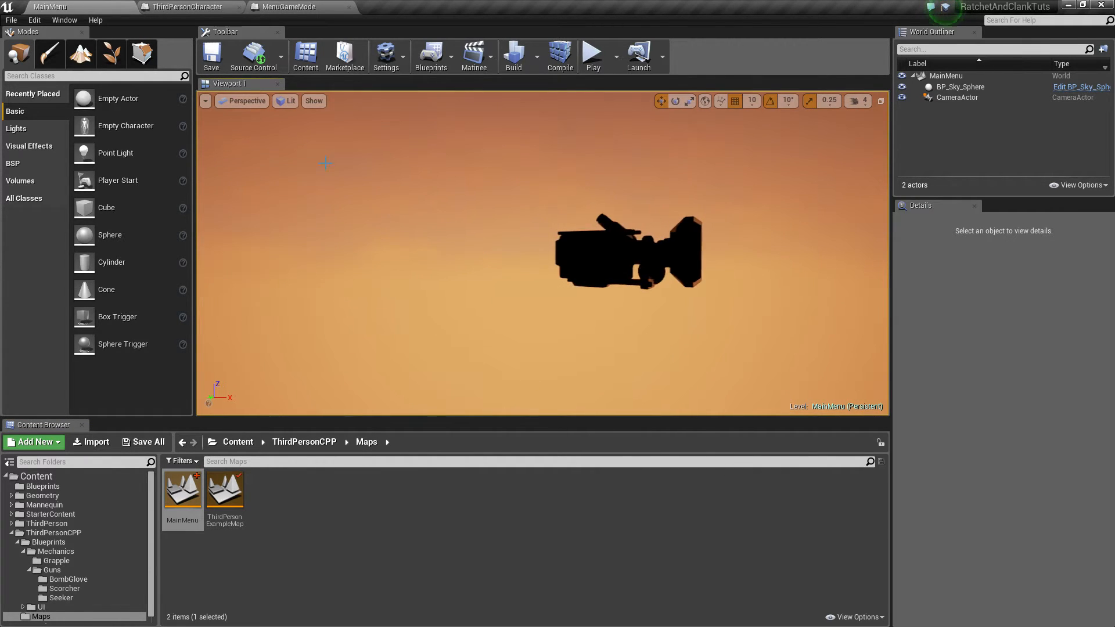
{"action": "left_click", "coordinate": [287, 101]}
{"action": "left_click", "coordinate": [303, 138]}
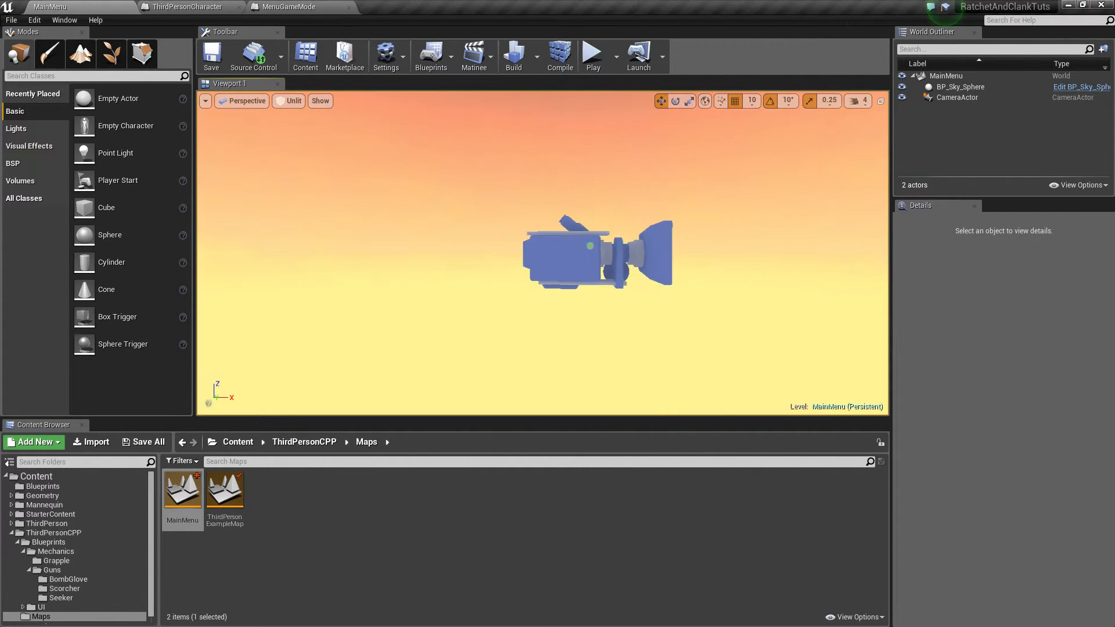
{"action": "right_click", "coordinate": [499, 154]}
{"action": "left_click", "coordinate": [500, 153]}
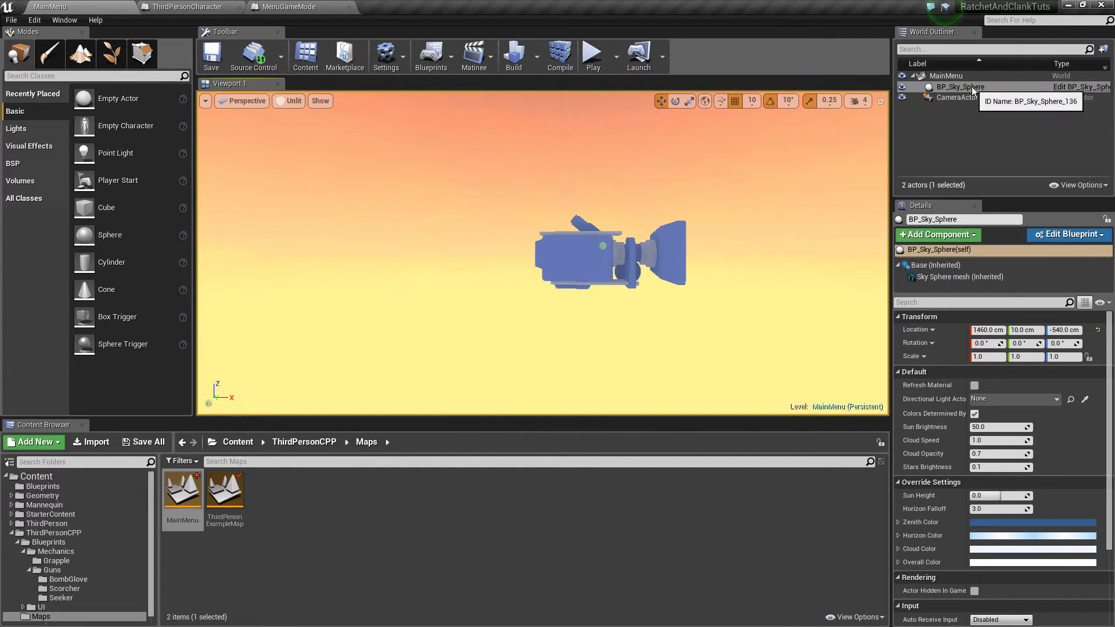
Select the CameraActor and check its Auto Activate for Player options
{"action": "left_click", "coordinate": [604, 232]}
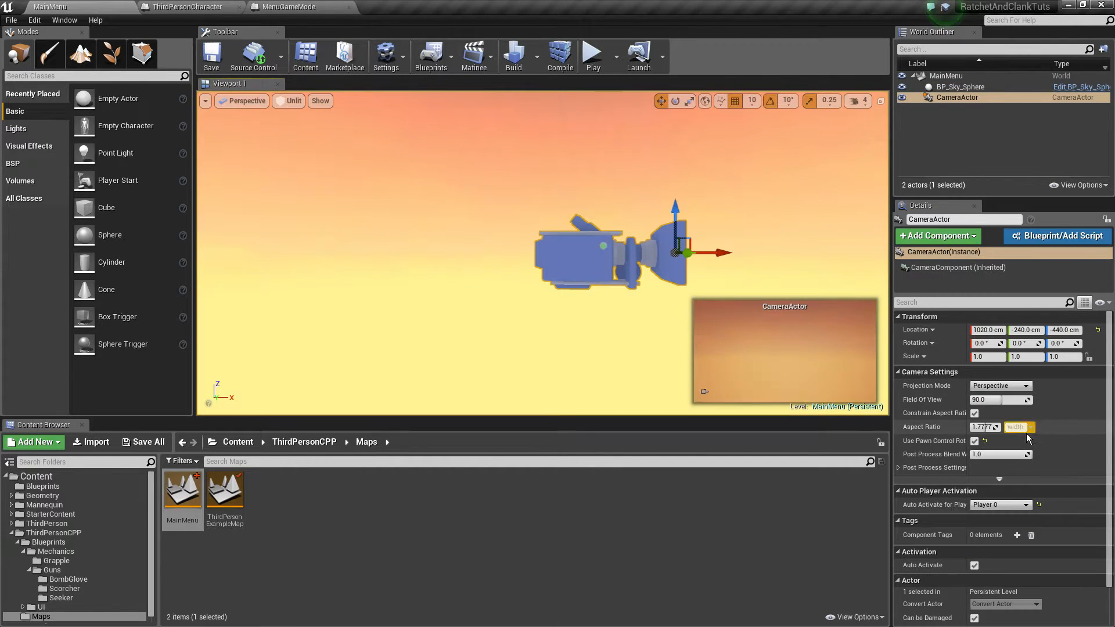
{"action": "left_click", "coordinate": [1000, 505]}
{"action": "left_click", "coordinate": [999, 521]}
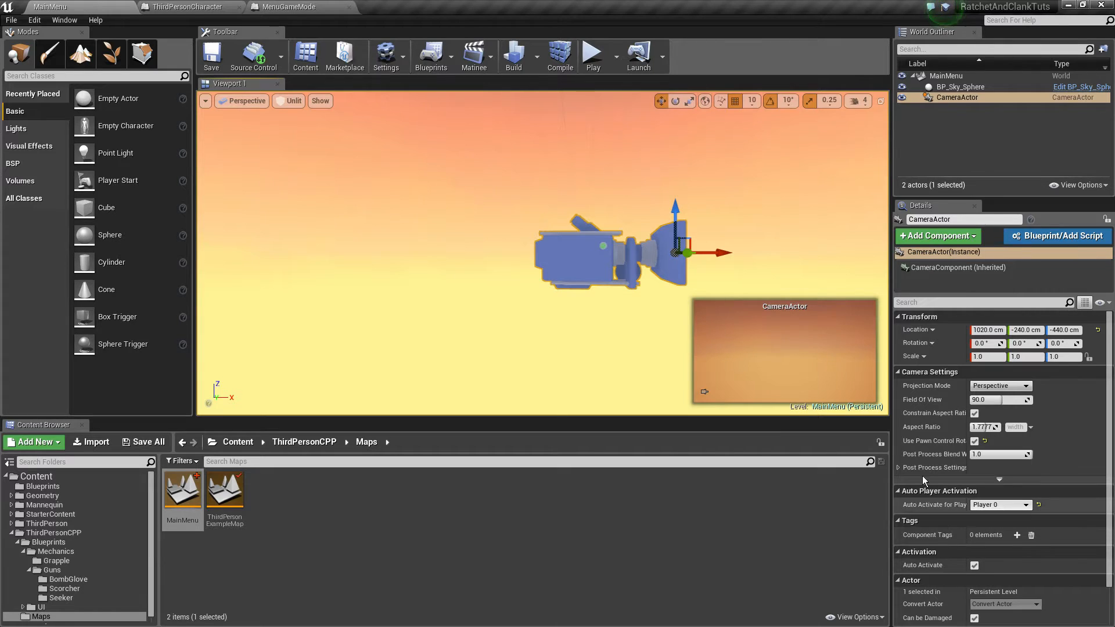
Set the project's GameMode class to MenuGameMode
{"action": "left_click", "coordinate": [448, 57]}
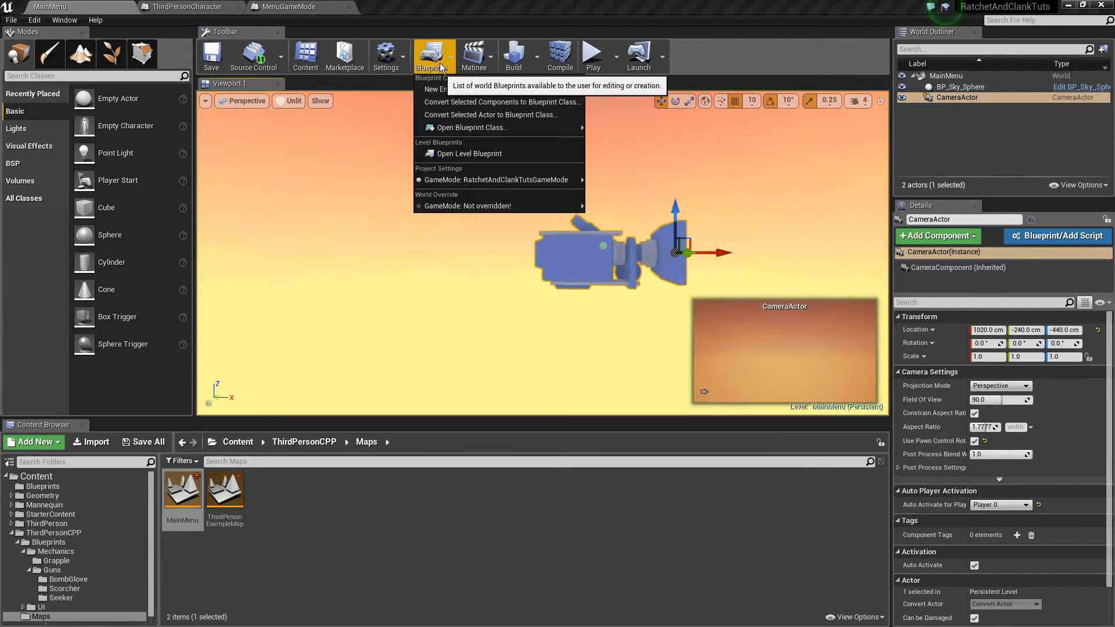
{"action": "mouse_move", "coordinate": [485, 180]}
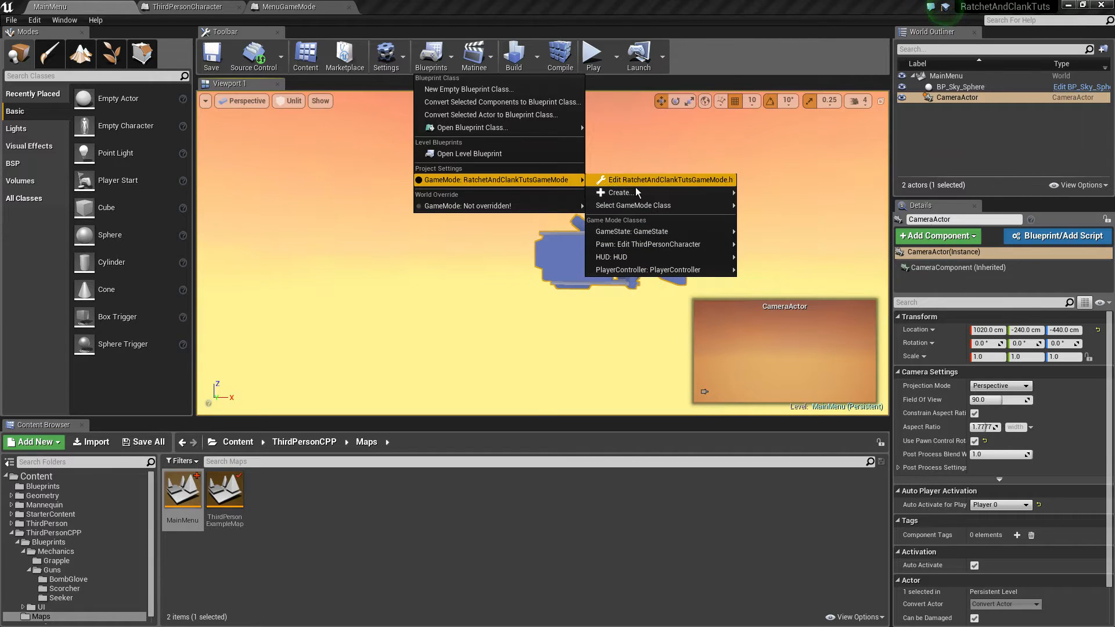
{"action": "mouse_move", "coordinate": [667, 206]}
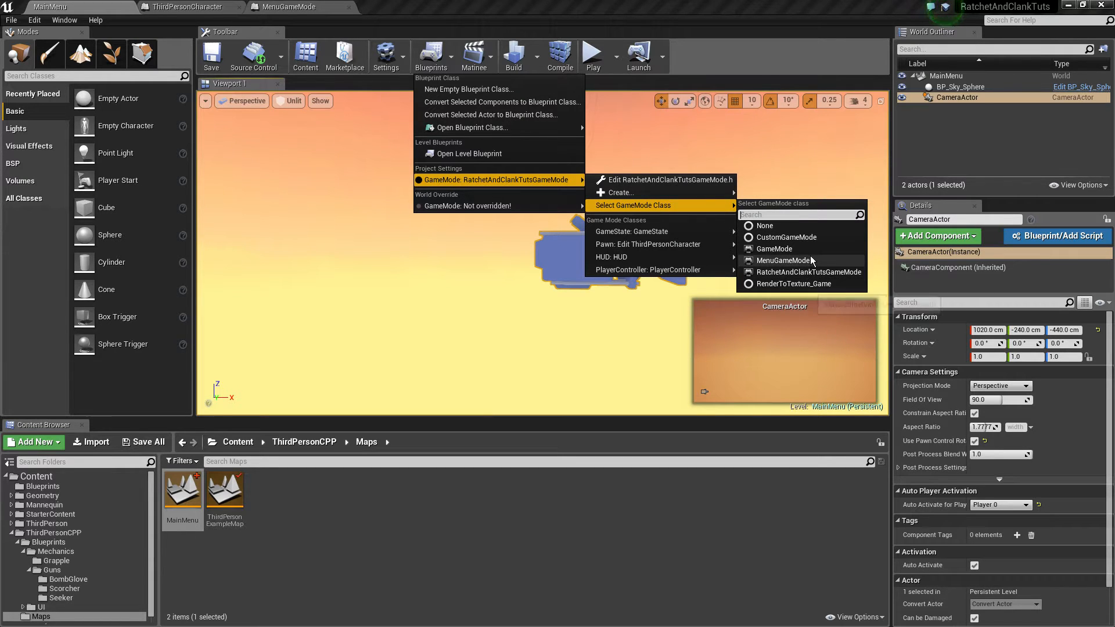
{"action": "left_click", "coordinate": [842, 259]}
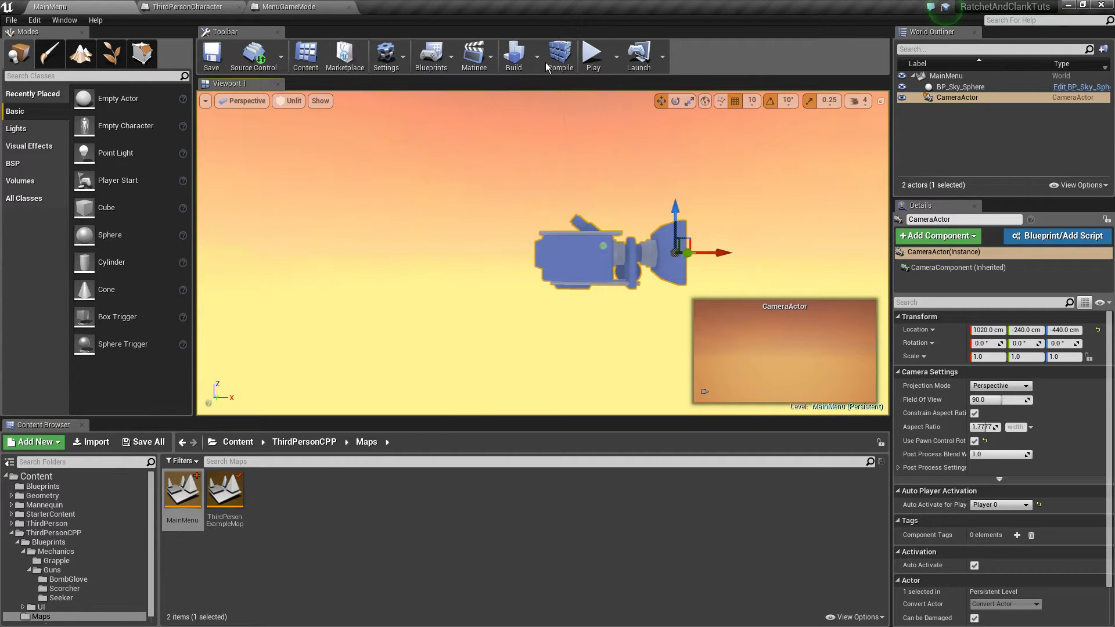
Play-test the main menu's Quit Game, Options, Back to meny and Play Game choices, ending the play session
{"action": "left_click", "coordinate": [593, 55]}
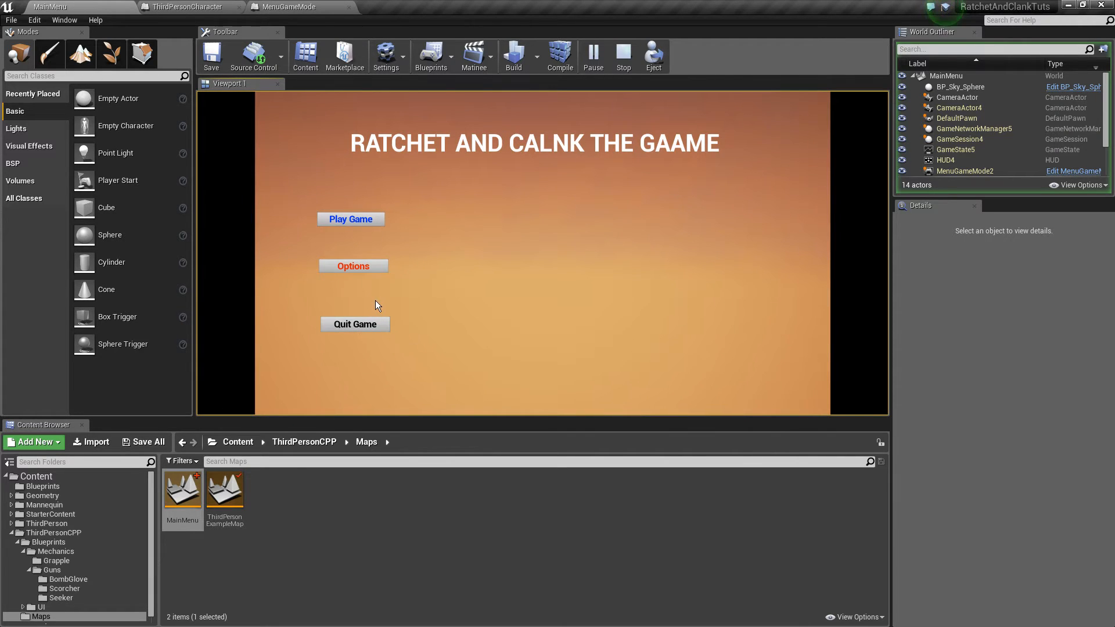
{"action": "left_click", "coordinate": [354, 323]}
{"action": "left_click", "coordinate": [592, 52]}
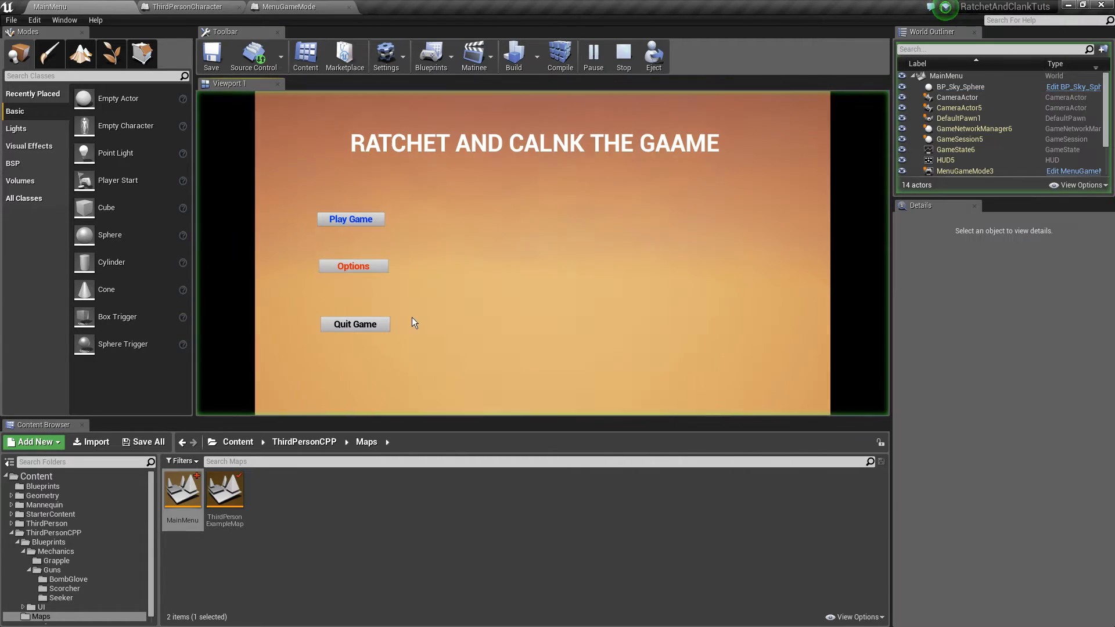
{"action": "left_click", "coordinate": [362, 265]}
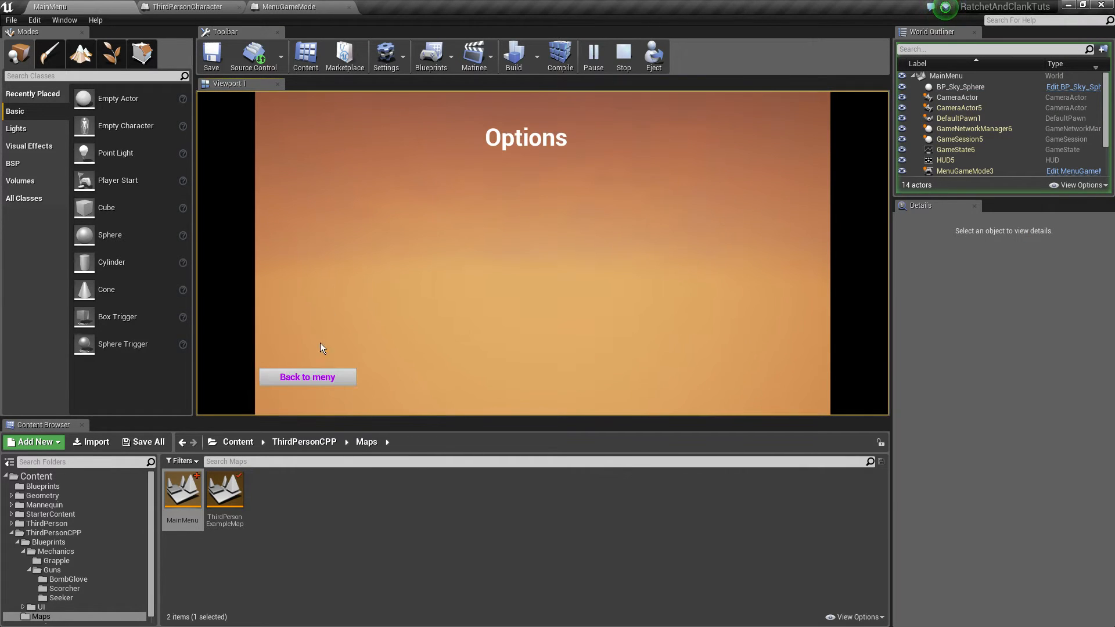
{"action": "left_click", "coordinate": [312, 381]}
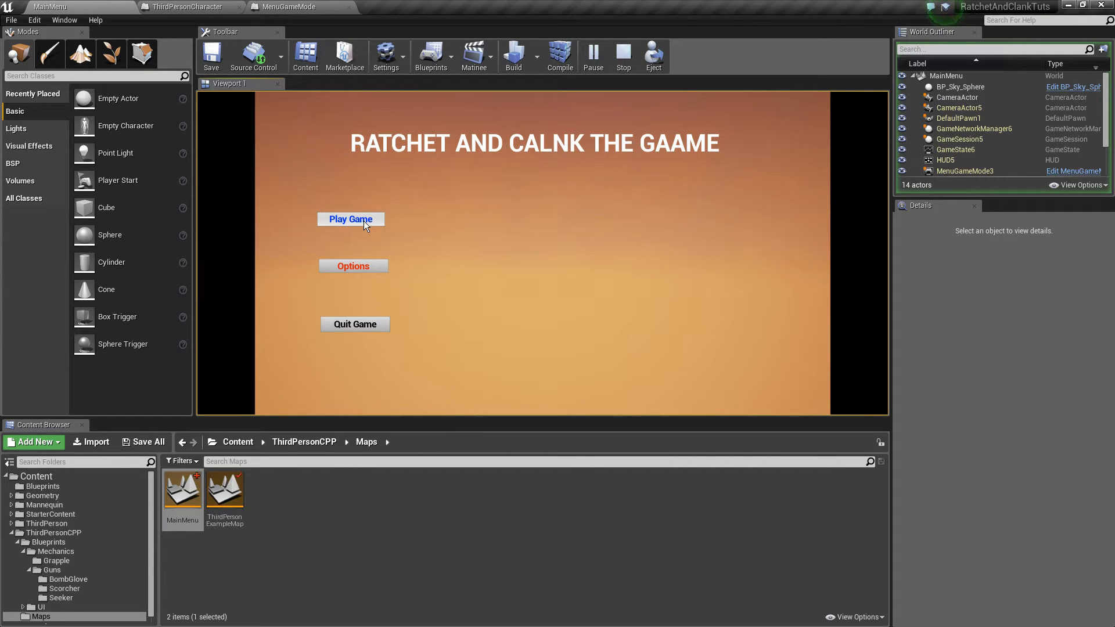
{"action": "left_click", "coordinate": [365, 223]}
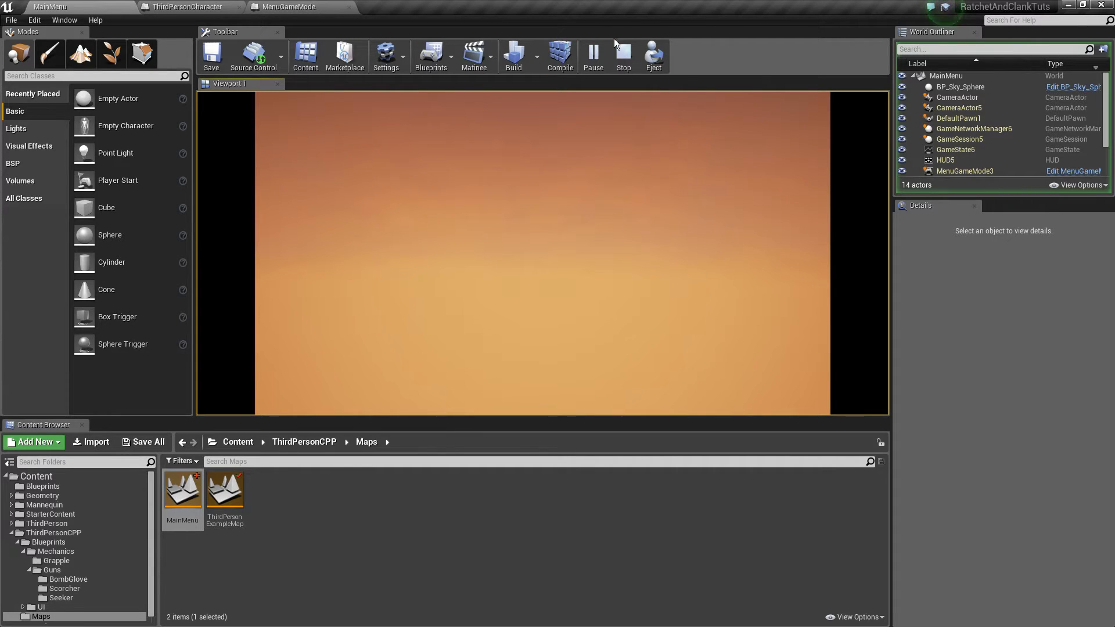
{"action": "left_click", "coordinate": [623, 52]}
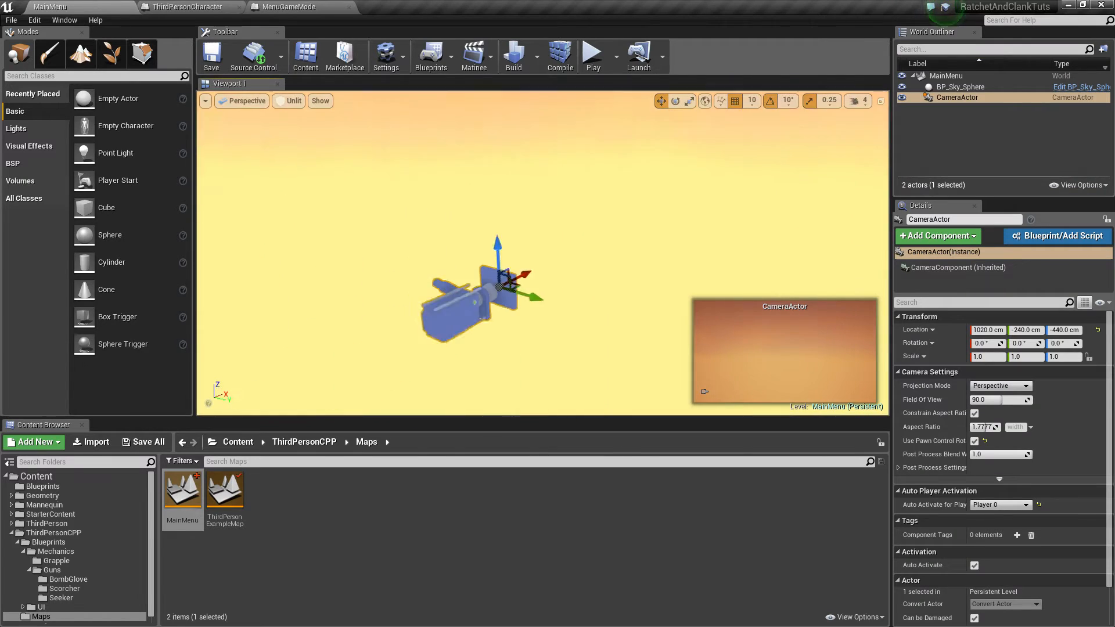
Look through the UI Menu folder's widgets and survey the whole MenuGameMode event graph
{"action": "left_click", "coordinate": [41, 607]}
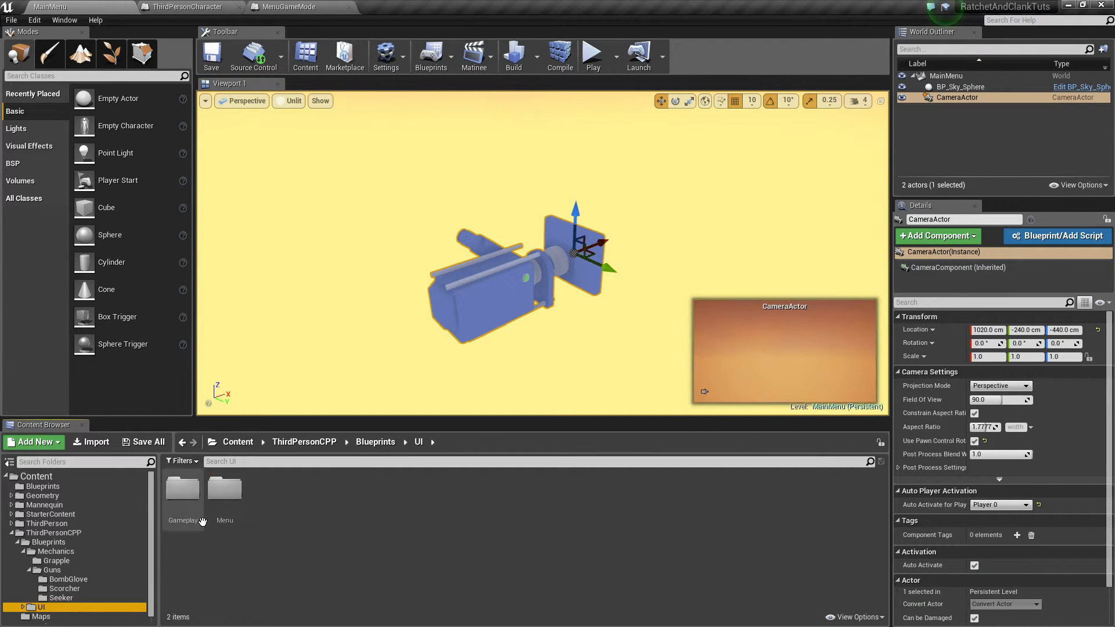
{"action": "double_click", "coordinate": [224, 490]}
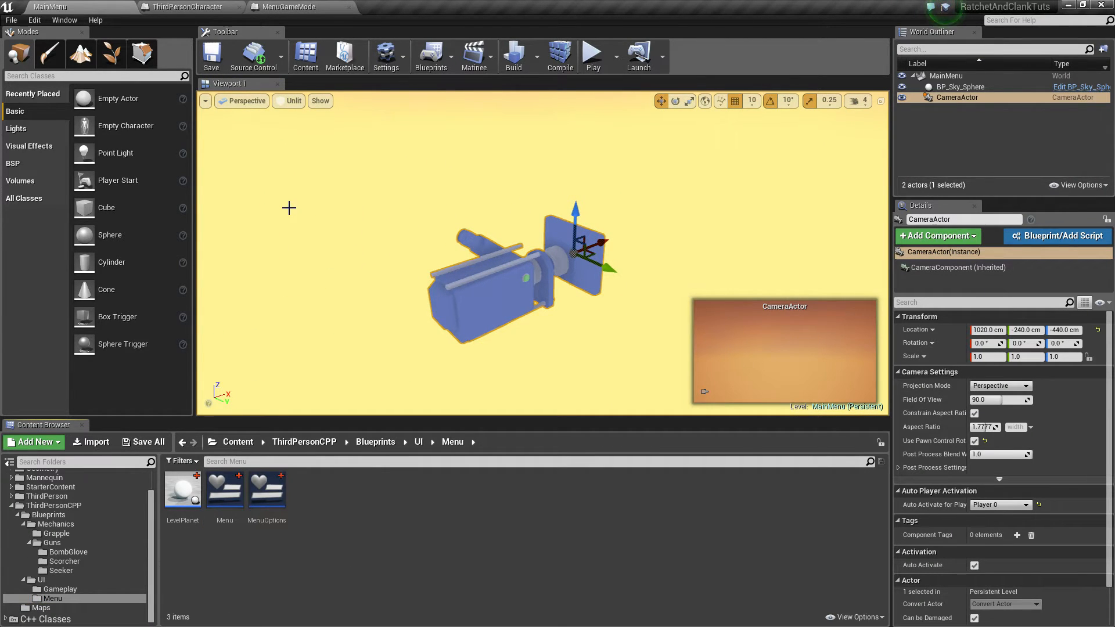
{"action": "left_click", "coordinate": [254, 9]}
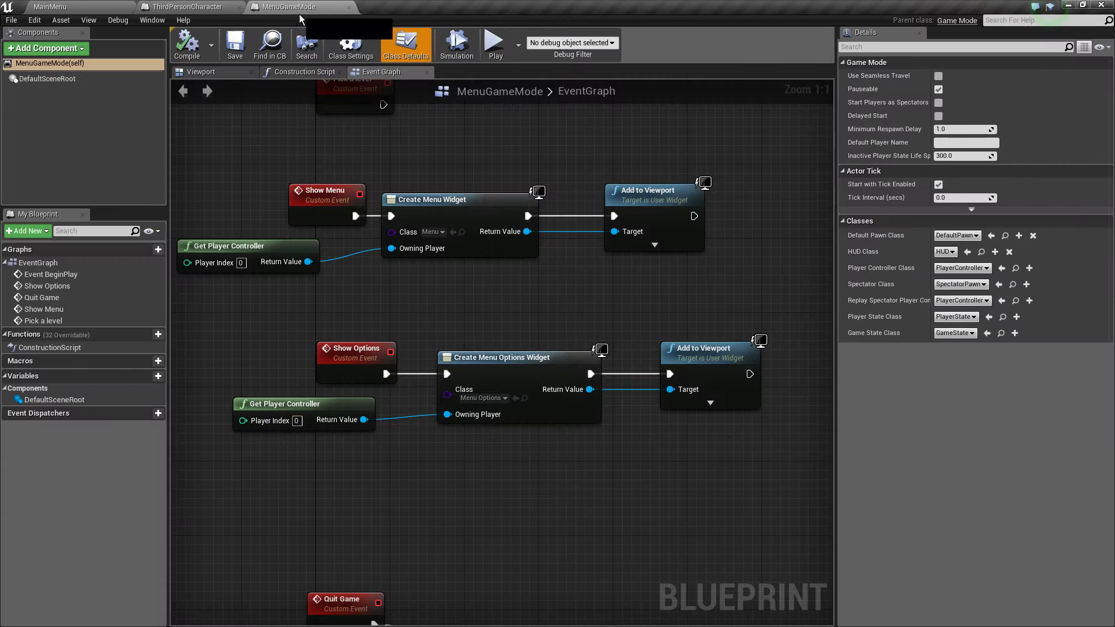
{"action": "scroll", "coordinate": [496, 211], "scroll_direction": "down", "scroll_amount": 6}
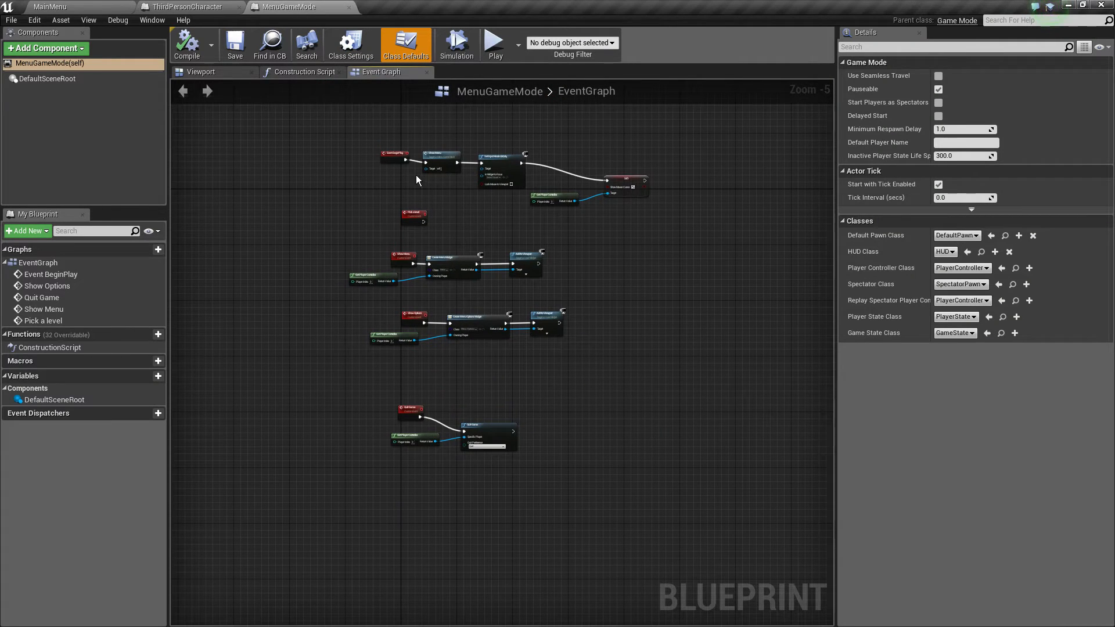
{"action": "scroll", "coordinate": [396, 120], "scroll_direction": "up", "scroll_amount": 5}
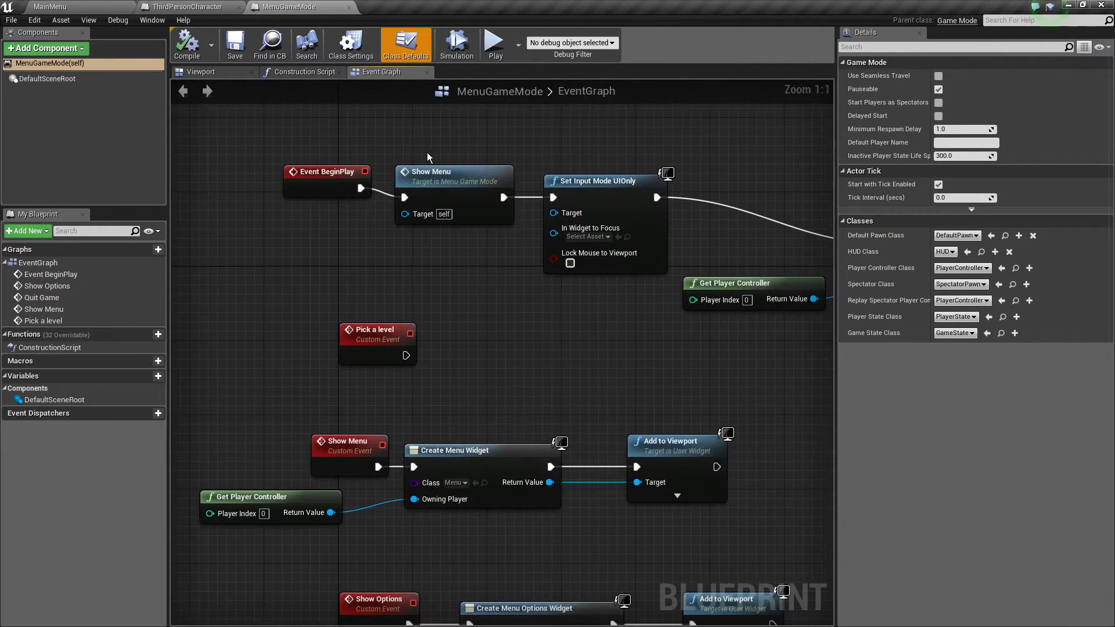
Examine the Event BeginPlay chain with its Show Menu and Set Input Mode UIOnly nodes
{"action": "left_click_drag", "start_coordinate": [493, 243], "coordinate": [495, 243]}
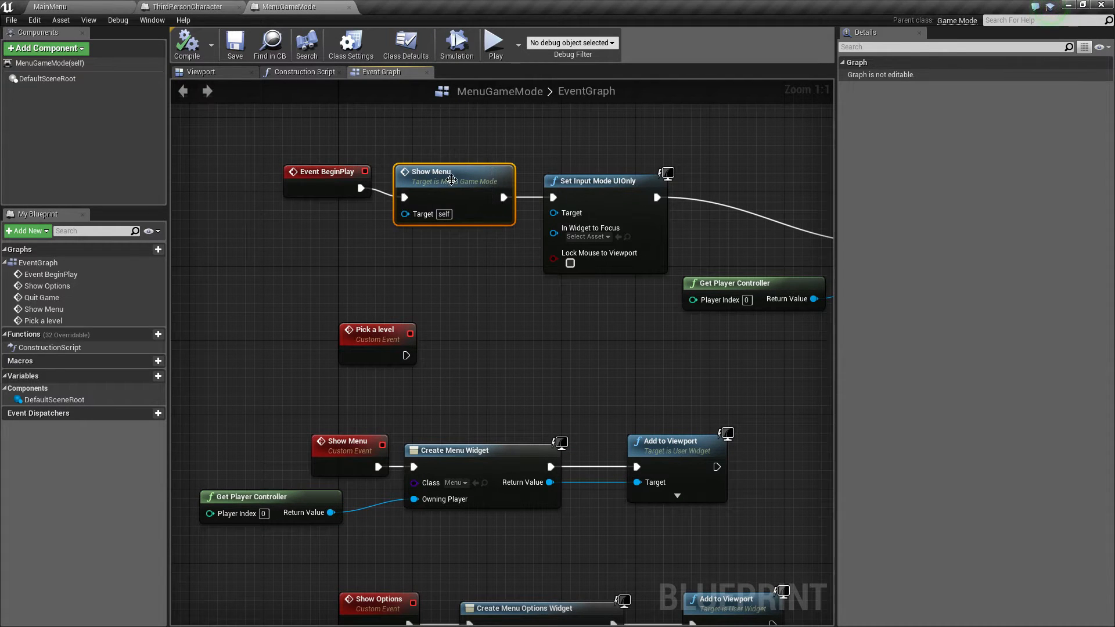
{"action": "right_click_drag", "start_coordinate": [412, 300], "coordinate": [469, 207]}
{"action": "right_click_drag", "start_coordinate": [389, 236], "coordinate": [289, 333]}
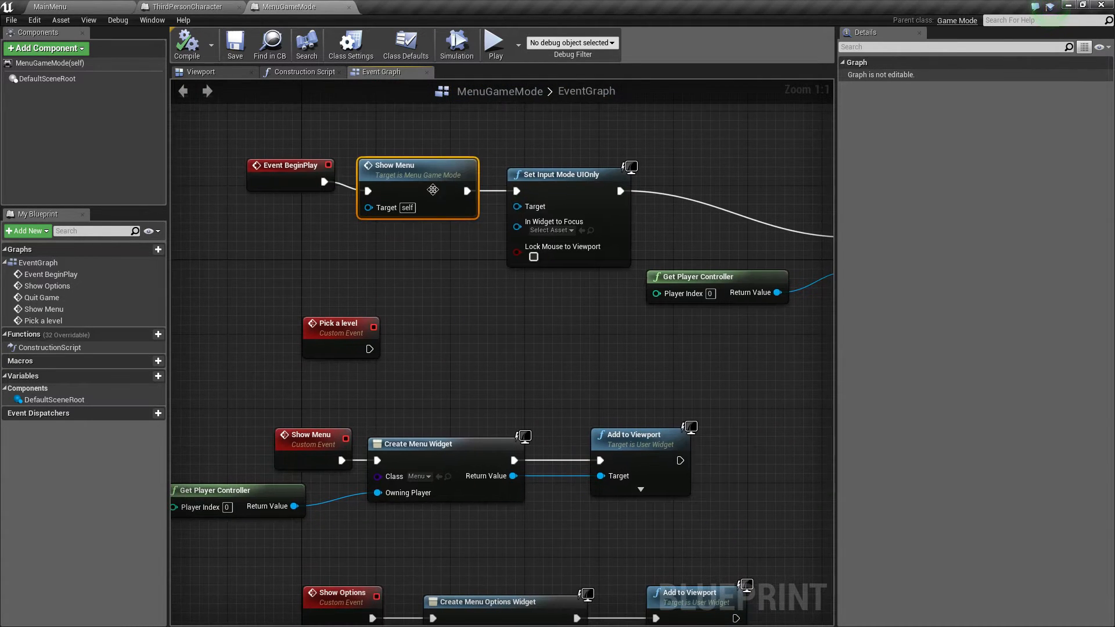
{"action": "right_click_drag", "start_coordinate": [546, 137], "coordinate": [378, 166]}
Reposition the Show Mouse Cursor SET node and its Get Player Controller node closer to Set Input Mode UIOnly
{"action": "left_click_drag", "start_coordinate": [378, 166], "coordinate": [692, 368]}
{"action": "left_click_drag", "start_coordinate": [720, 284], "coordinate": [690, 255]}
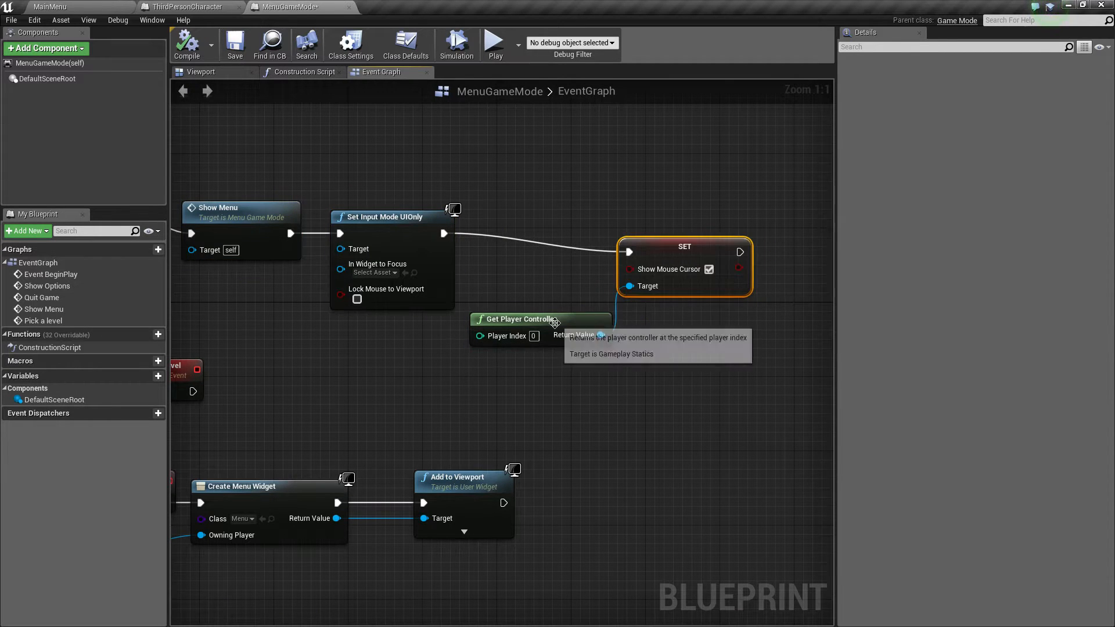
{"action": "left_click_drag", "start_coordinate": [554, 319], "coordinate": [490, 329]}
{"action": "left_click_drag", "start_coordinate": [676, 264], "coordinate": [639, 274]}
Move the Pick a level custom event above the Event BeginPlay node
{"action": "right_click_drag", "start_coordinate": [548, 294], "coordinate": [611, 233]}
{"action": "right_click_drag", "start_coordinate": [457, 223], "coordinate": [680, 186]}
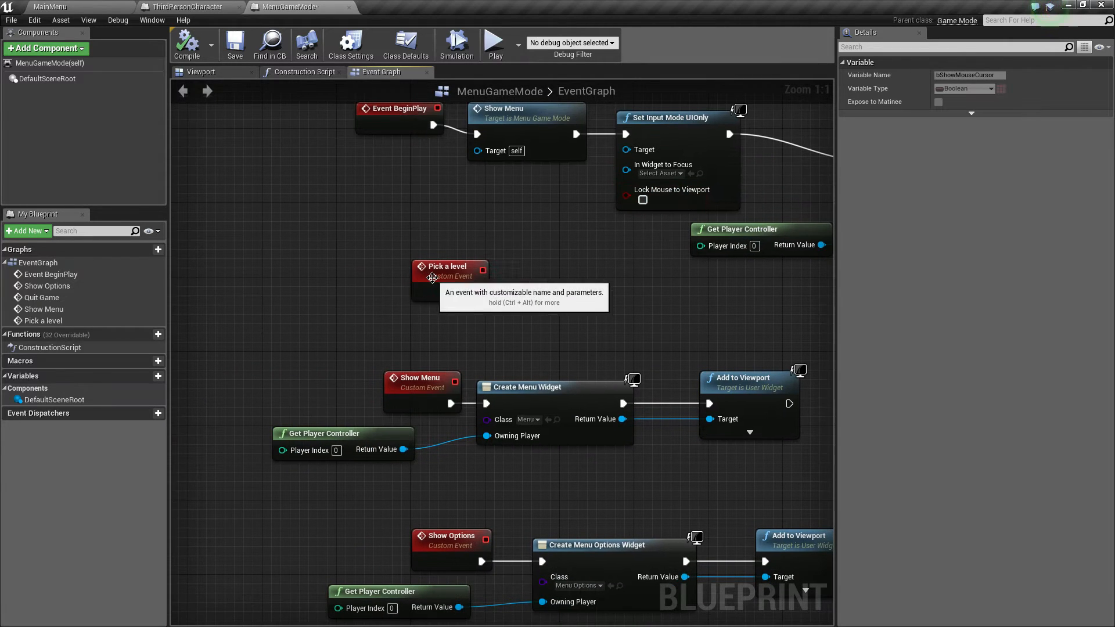
{"action": "left_click_drag", "start_coordinate": [444, 272], "coordinate": [370, 131]}
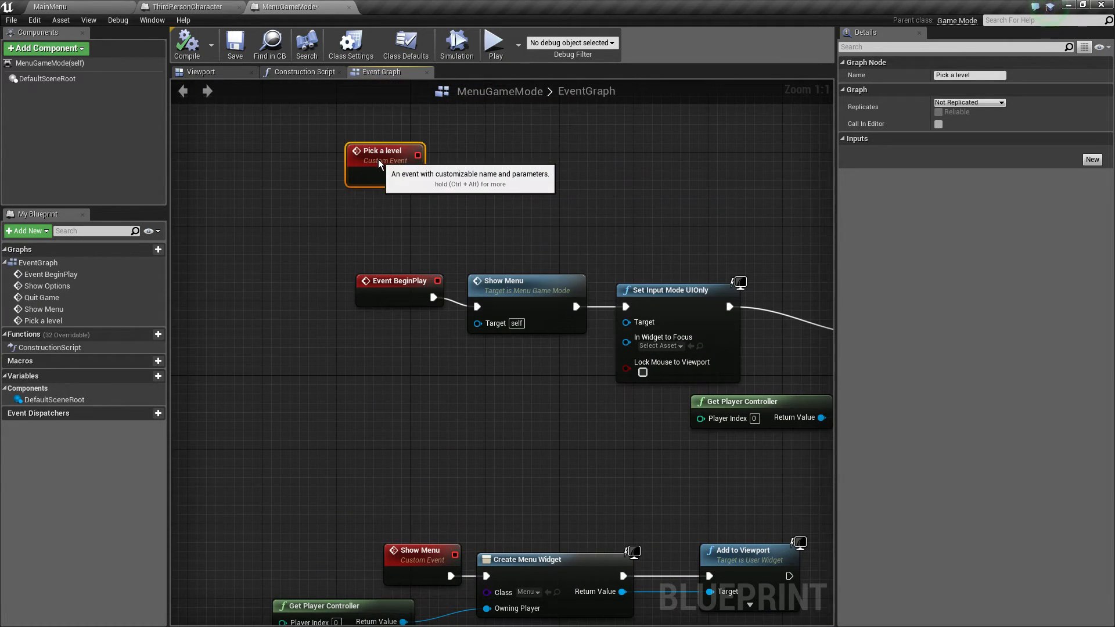
Examine the Pick a level event and the Show Menu event's Create Menu Widget and Add to Viewport nodes
{"action": "left_click", "coordinate": [436, 174]}
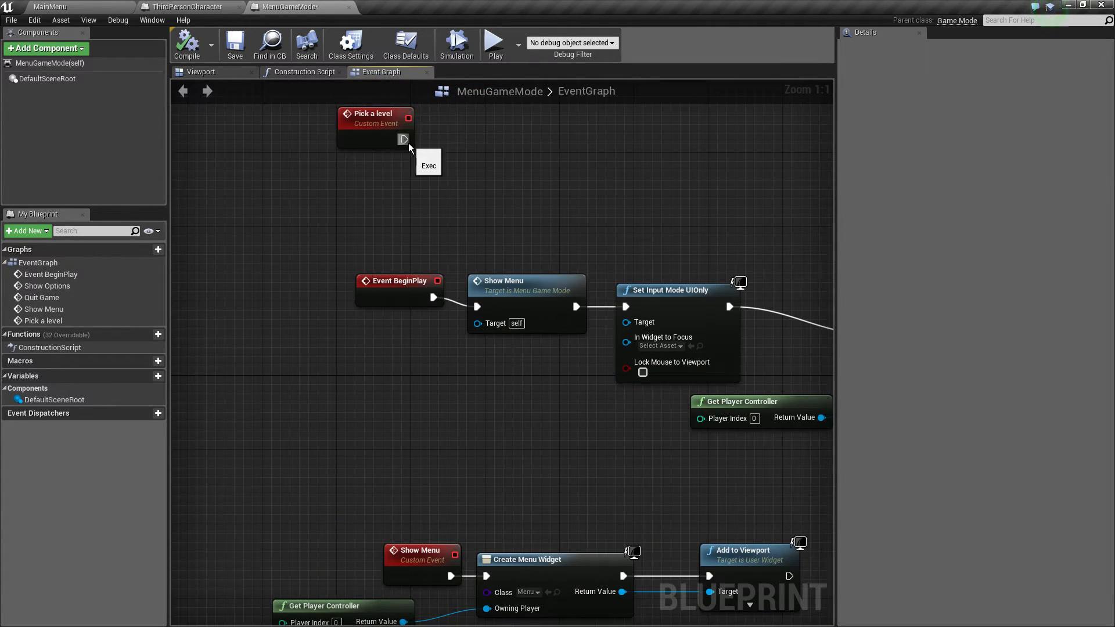
{"action": "right_click_drag", "start_coordinate": [408, 182], "coordinate": [297, 0]}
{"action": "right_click_drag", "start_coordinate": [334, 218], "coordinate": [395, 152]}
{"action": "left_click_drag", "start_coordinate": [383, 223], "coordinate": [259, 239]}
{"action": "left_click", "coordinate": [701, 275]}
{"action": "left_click", "coordinate": [260, 241]}
{"action": "right_click_drag", "start_coordinate": [297, 321], "coordinate": [222, 246]}
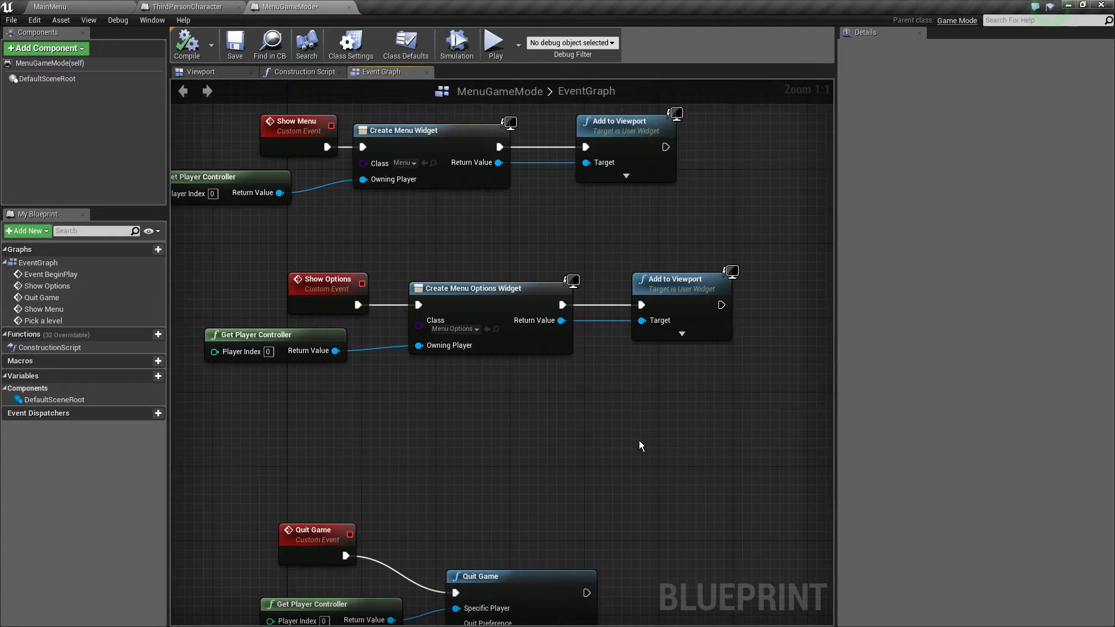
Examine the Show Options and Quit Game event chains, then close the MenuGameMode blueprint
{"action": "left_click_drag", "start_coordinate": [549, 351], "coordinate": [252, 340]}
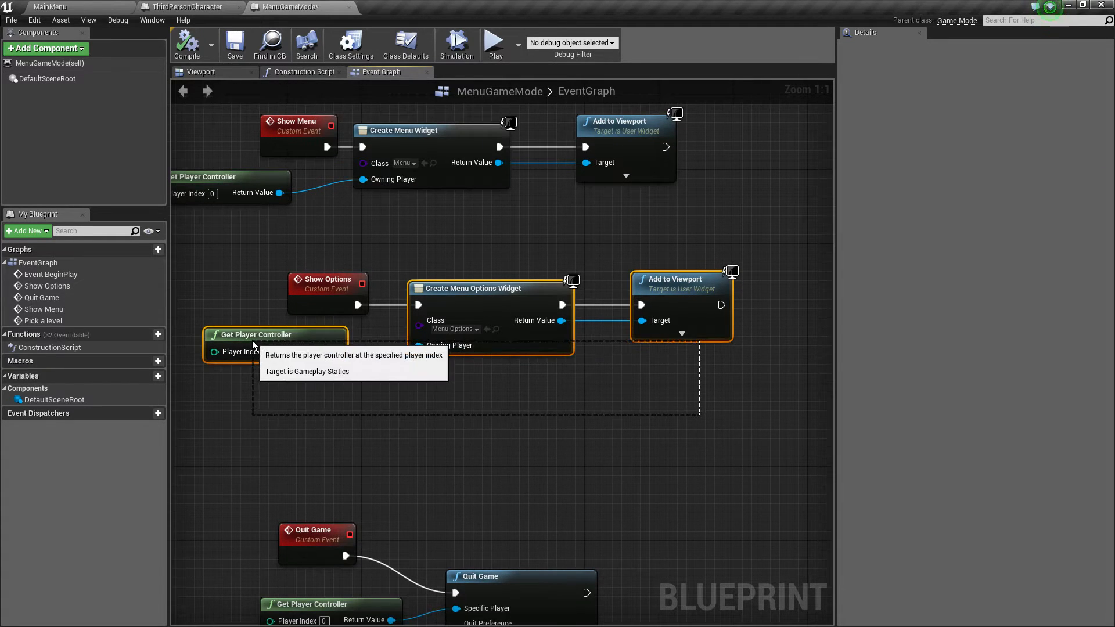
{"action": "left_click", "coordinate": [418, 394]}
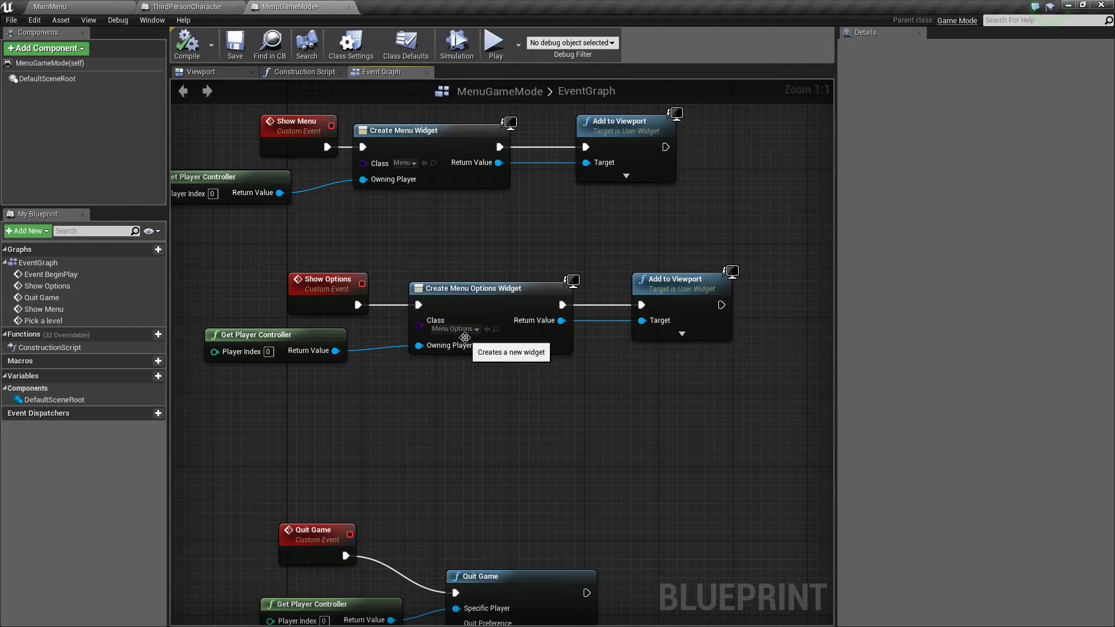
{"action": "right_click_drag", "start_coordinate": [465, 337], "coordinate": [561, 199]}
{"action": "left_click_drag", "start_coordinate": [514, 512], "coordinate": [378, 433]}
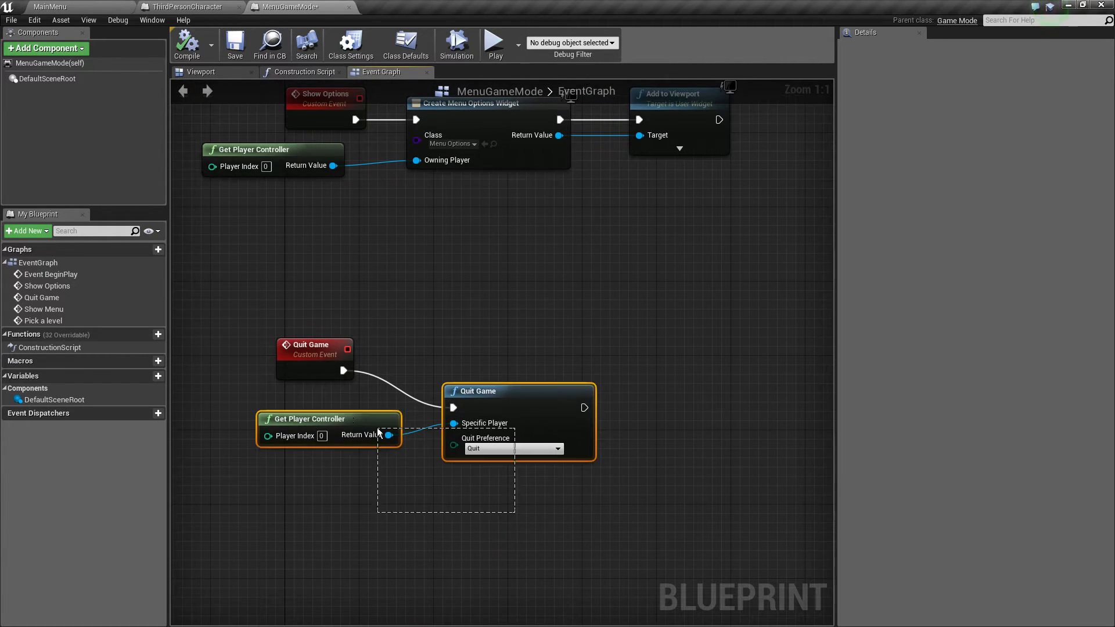
{"action": "left_click", "coordinate": [349, 6]}
Open the MenuOptions and Menu widgets and the LevelPlanet blueprint from the UI Menu folder
{"action": "left_click", "coordinate": [96, 6]}
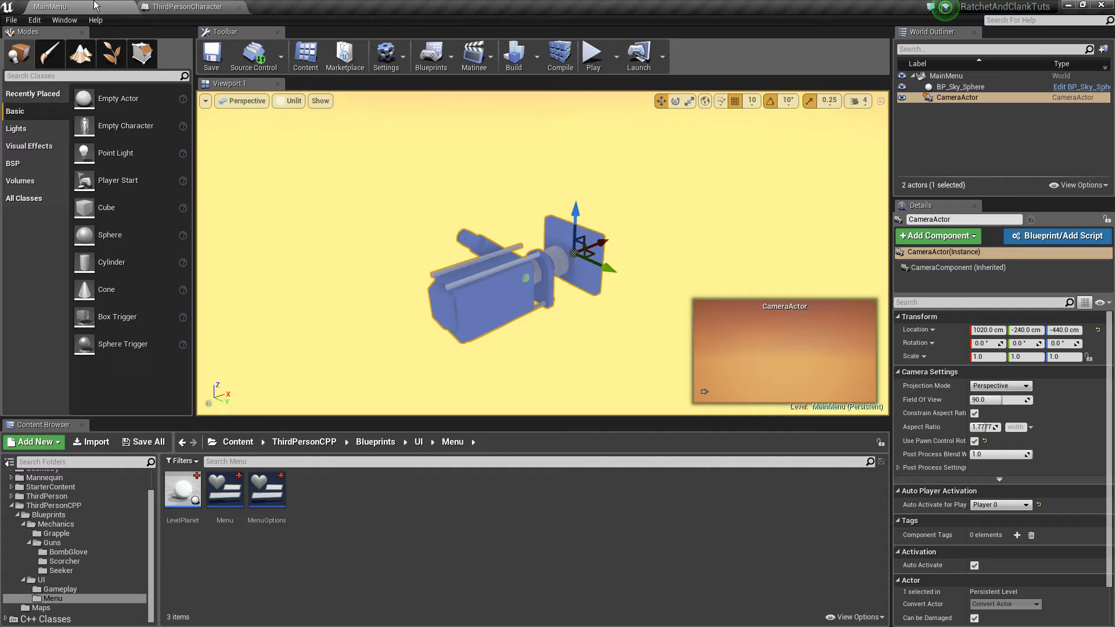
{"action": "left_click", "coordinate": [68, 579]}
{"action": "left_click", "coordinate": [97, 600]}
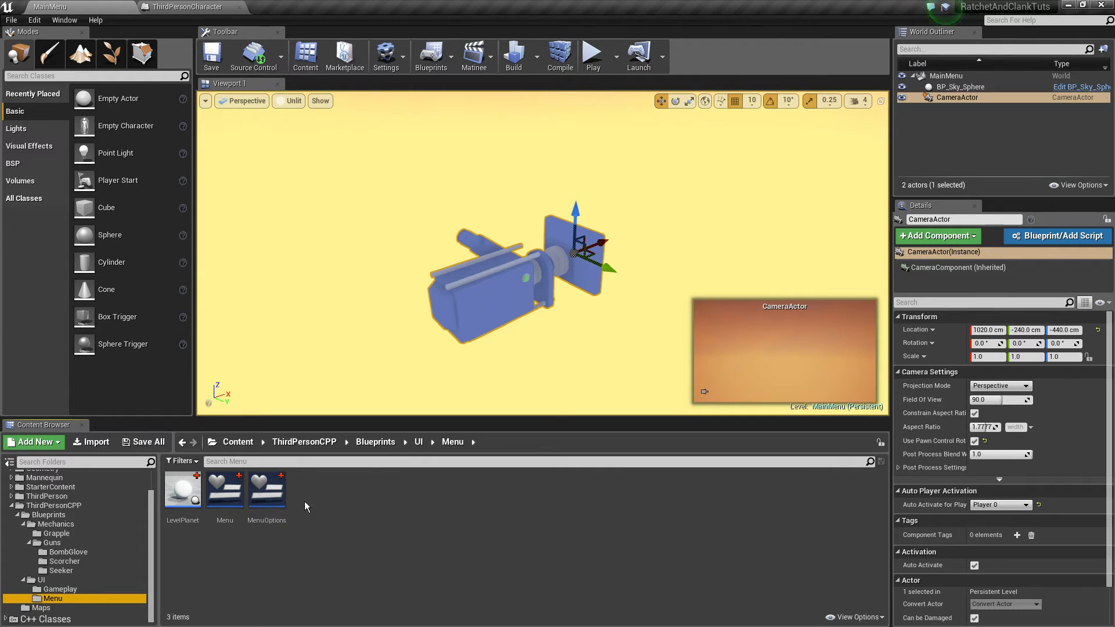
{"action": "double_click", "coordinate": [269, 494]}
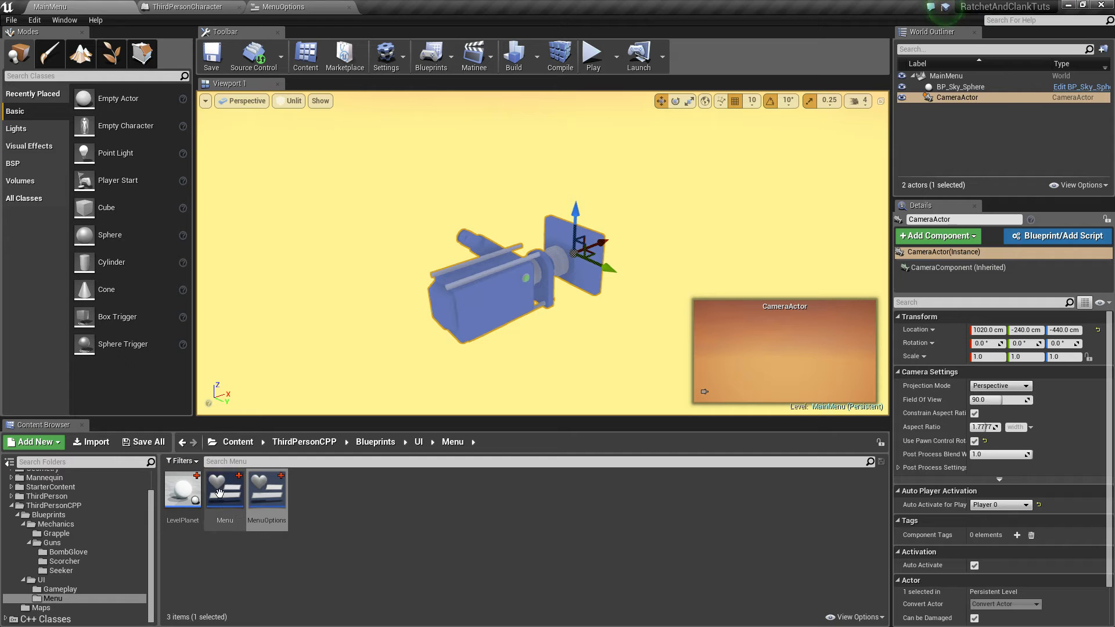
{"action": "double_click", "coordinate": [226, 507]}
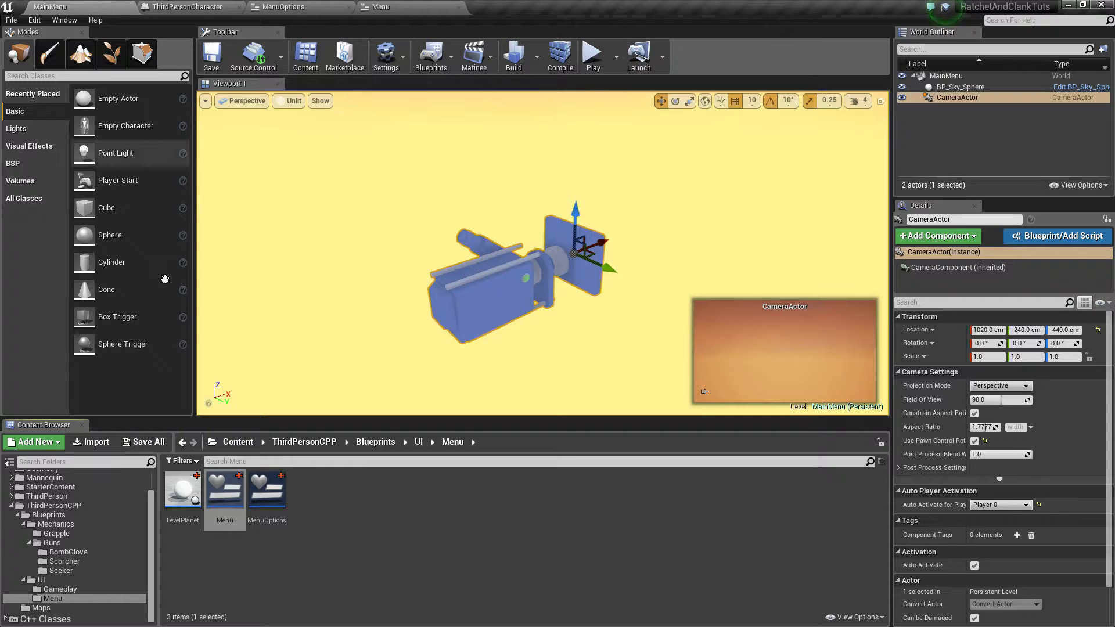
{"action": "double_click", "coordinate": [182, 491]}
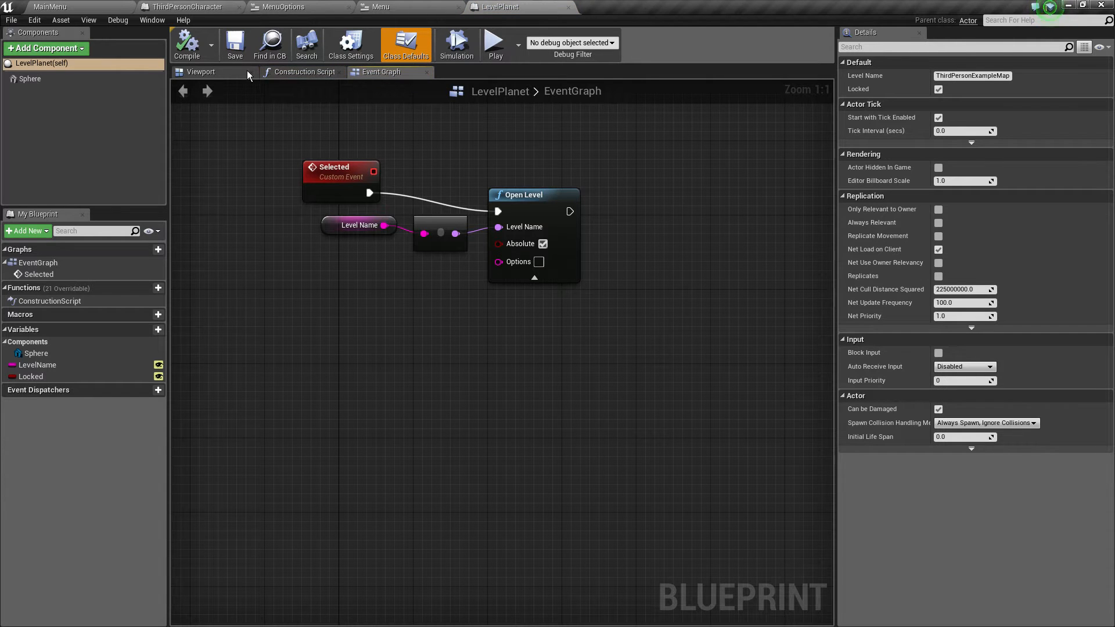
Inspect LevelPlanet's sphere component and its Locked and LevelName variables, then close the blueprint
{"action": "left_click", "coordinate": [225, 71]}
{"action": "scroll", "coordinate": [505, 371], "scroll_direction": "up", "scroll_amount": 4}
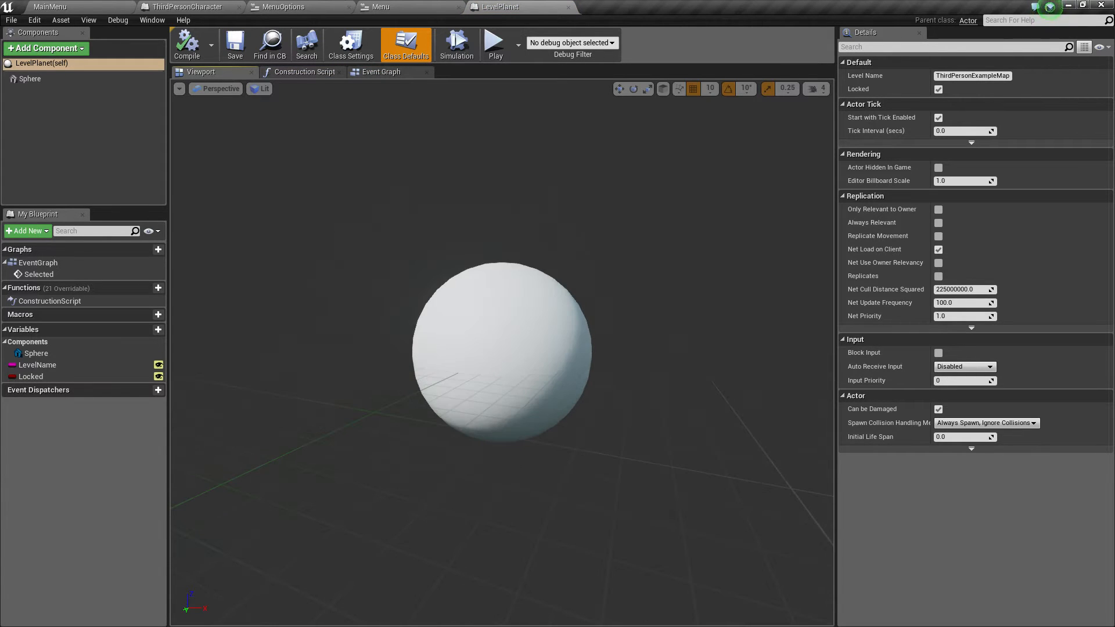
{"action": "left_click", "coordinate": [505, 371]}
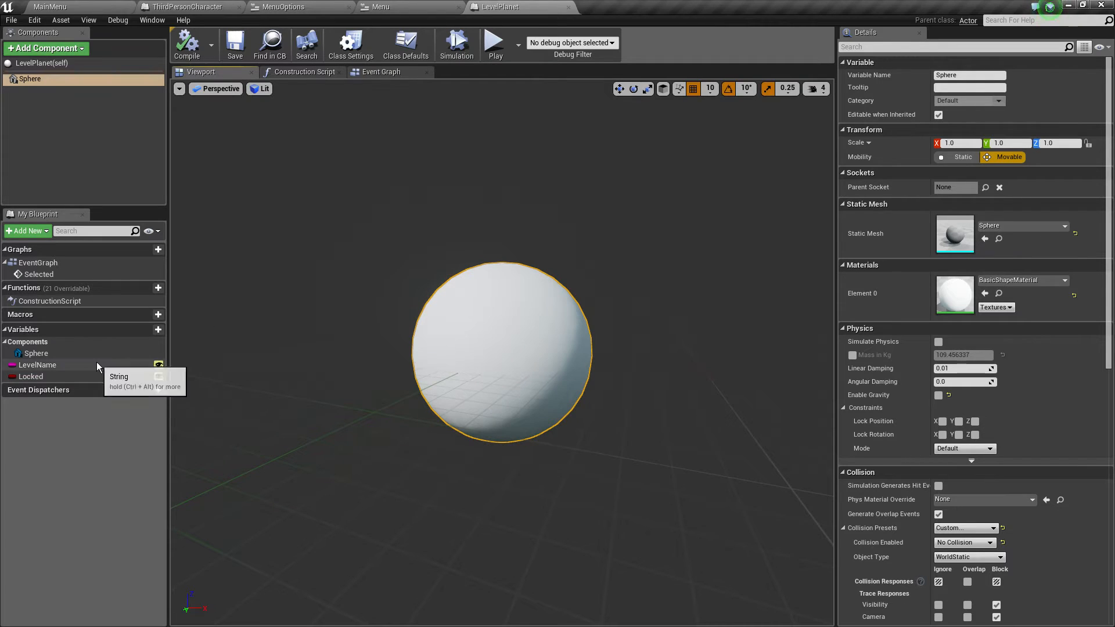
{"action": "left_click", "coordinate": [65, 375]}
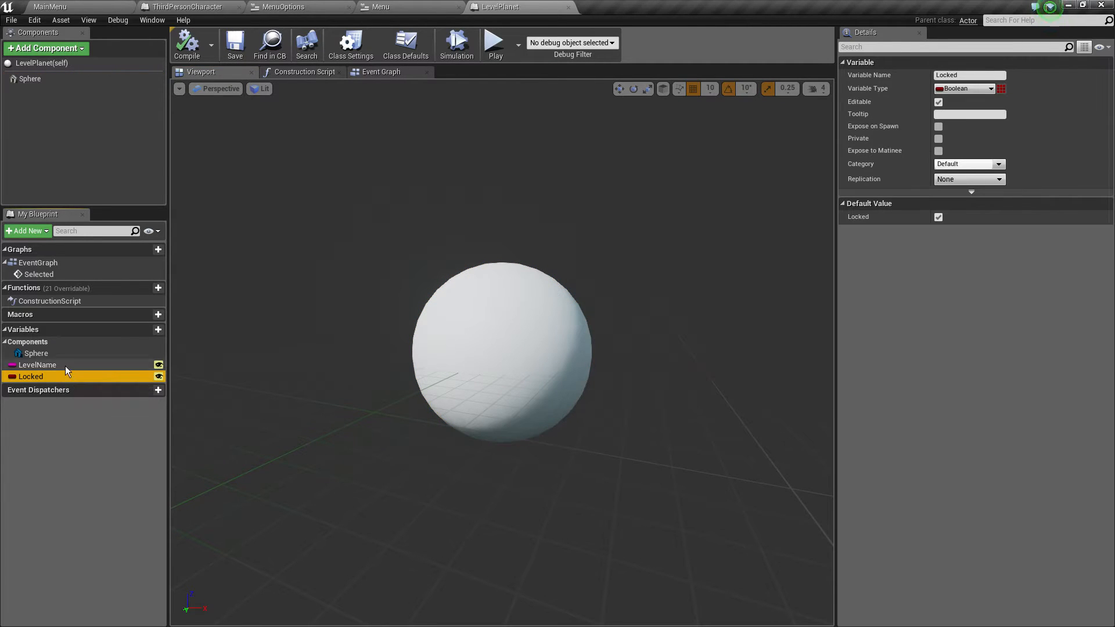
{"action": "left_click", "coordinate": [65, 366]}
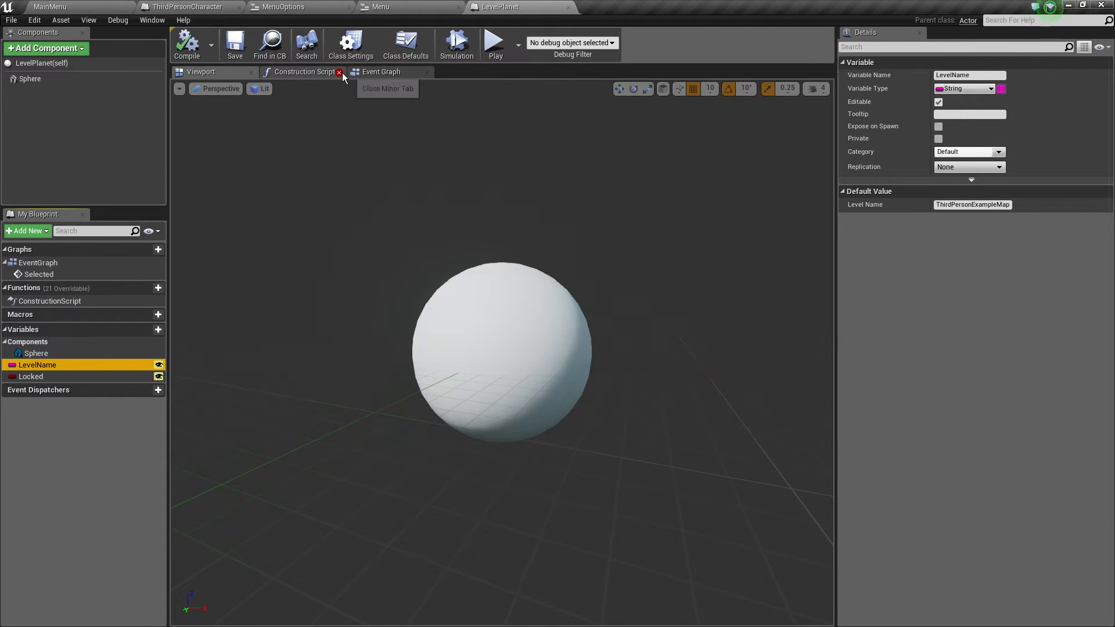
{"action": "left_click", "coordinate": [569, 8]}
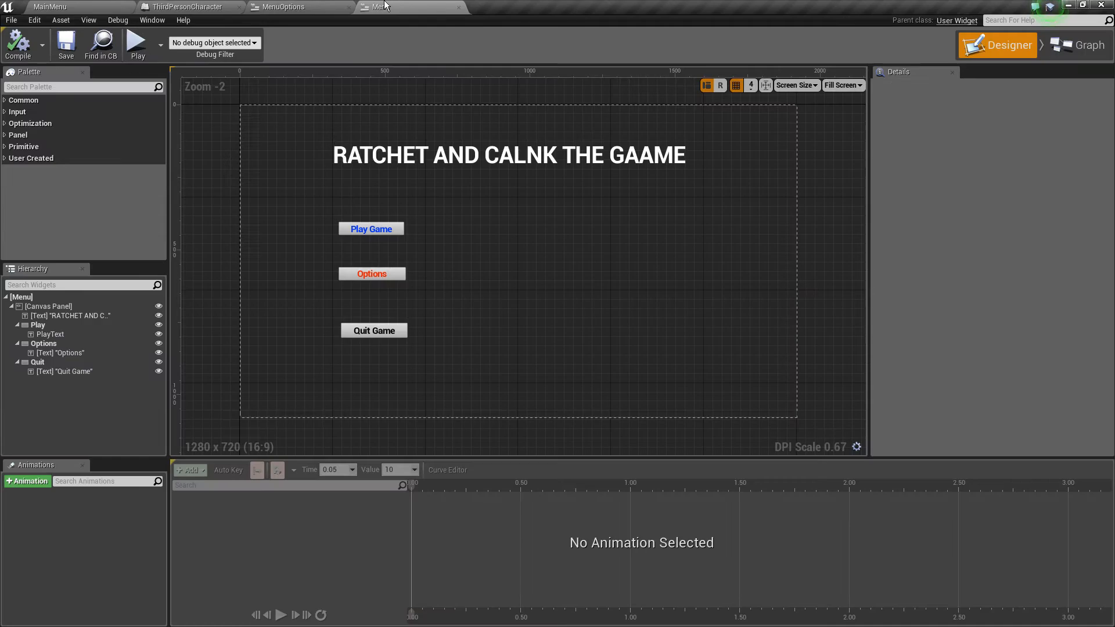
Inspect the title text and the Play Game, Options and Quit Game buttons in the Menu widget's layout
{"action": "scroll", "coordinate": [460, 93], "scroll_direction": "up", "scroll_amount": 2}
{"action": "scroll", "coordinate": [444, 179], "scroll_direction": "down", "scroll_amount": 2}
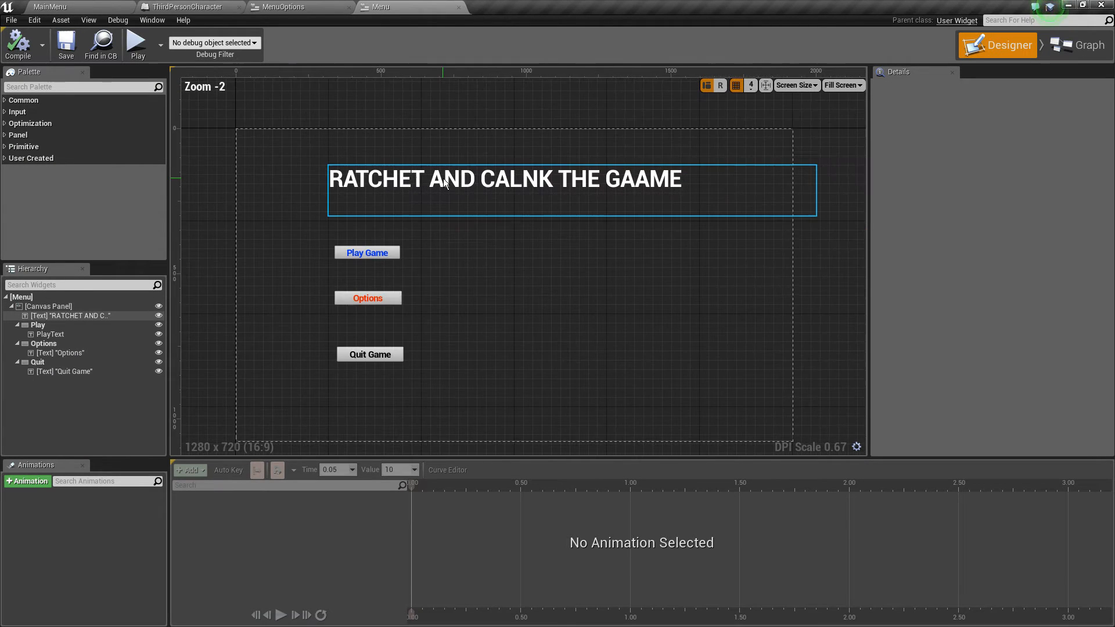
{"action": "left_click", "coordinate": [443, 179]}
{"action": "scroll", "coordinate": [540, 181], "scroll_direction": "up", "scroll_amount": 2}
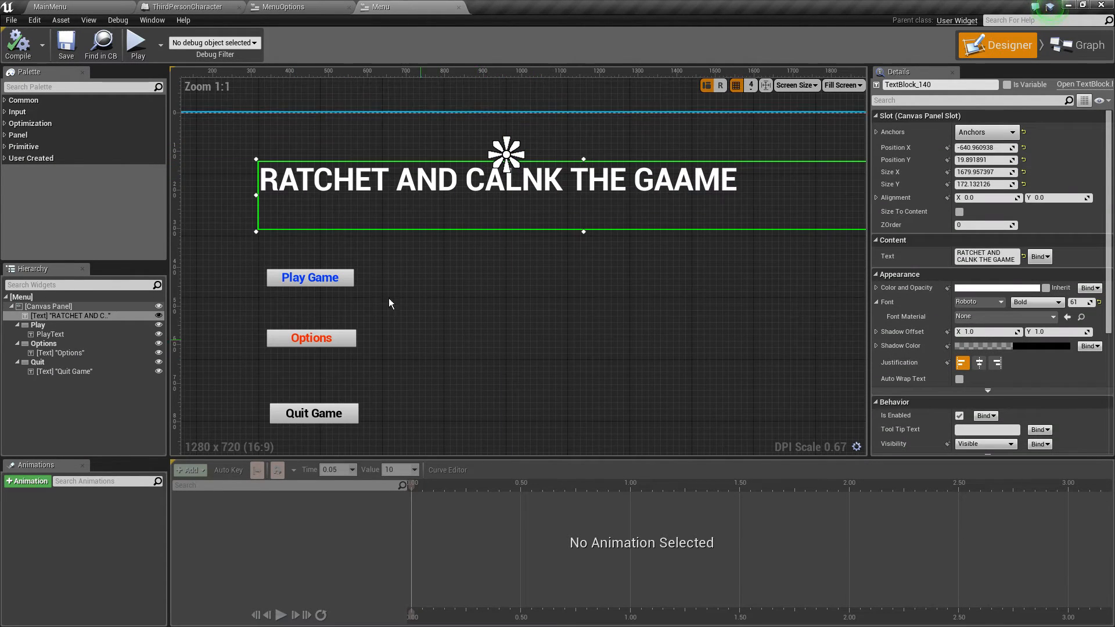
{"action": "left_click", "coordinate": [346, 278]}
{"action": "left_click", "coordinate": [345, 339]}
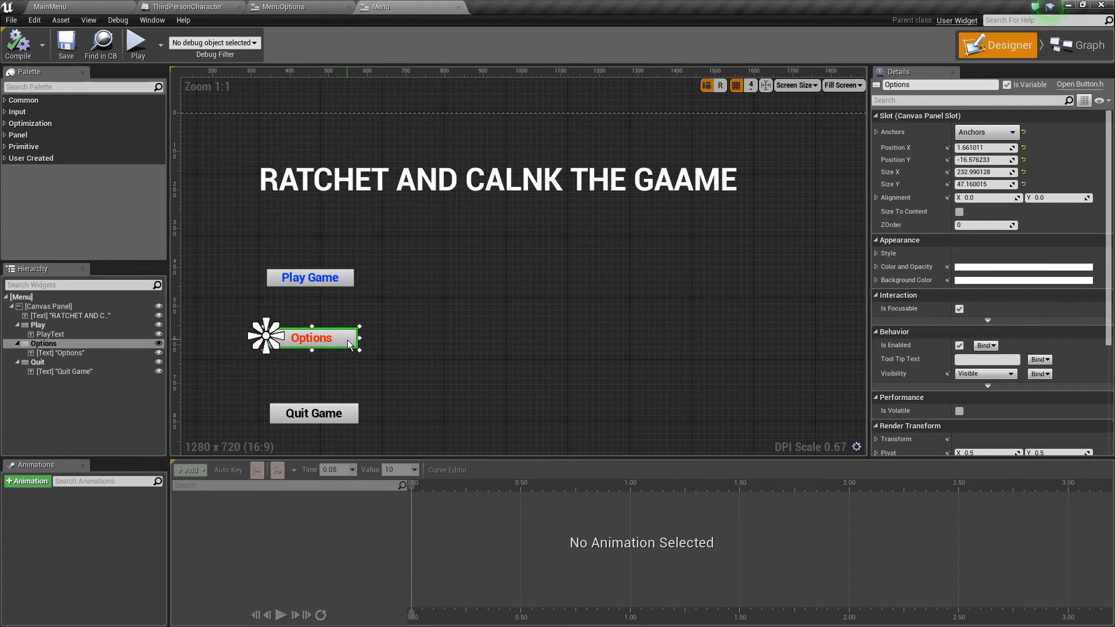
{"action": "left_click", "coordinate": [342, 414]}
Examine the Menu widget's OnClicked (Play) chain with its Cast To MenuGameMode, Pick A Level and Remove from Parent nodes
{"action": "left_click", "coordinate": [1058, 48]}
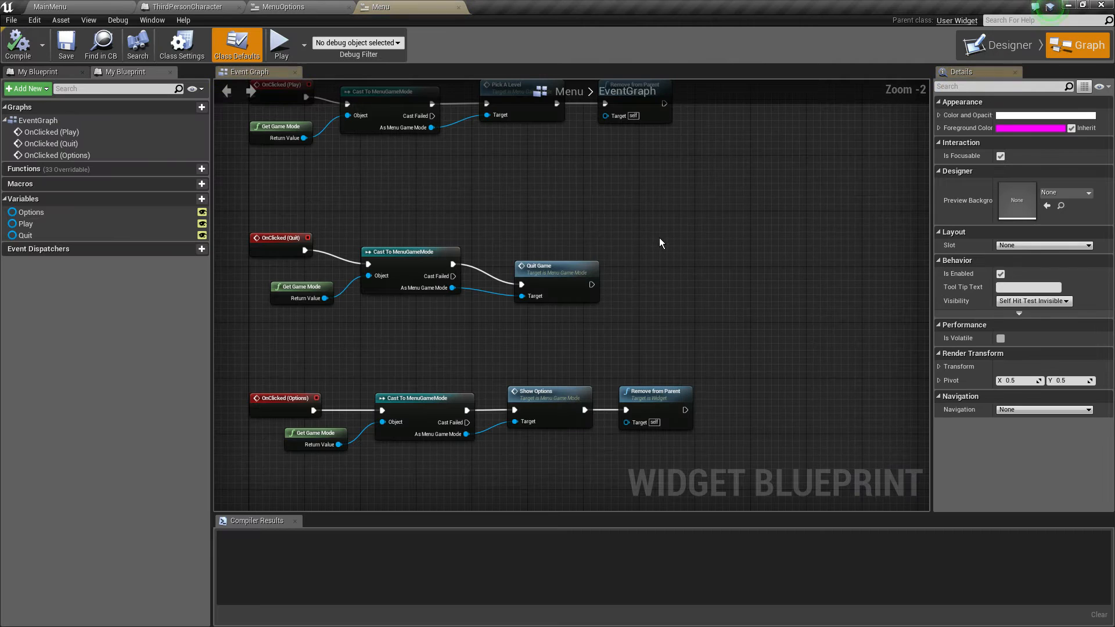
{"action": "right_click_drag", "start_coordinate": [661, 240], "coordinate": [757, 386]}
{"action": "scroll", "coordinate": [510, 196], "scroll_direction": "up", "scroll_amount": 2}
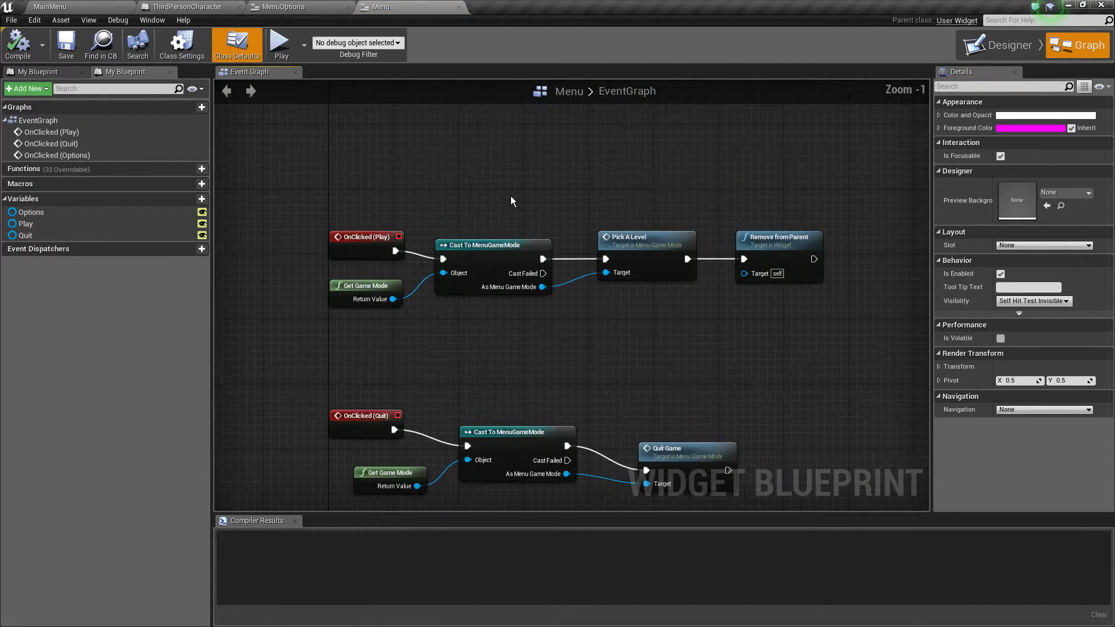
{"action": "right_click_drag", "start_coordinate": [510, 194], "coordinate": [430, 182]}
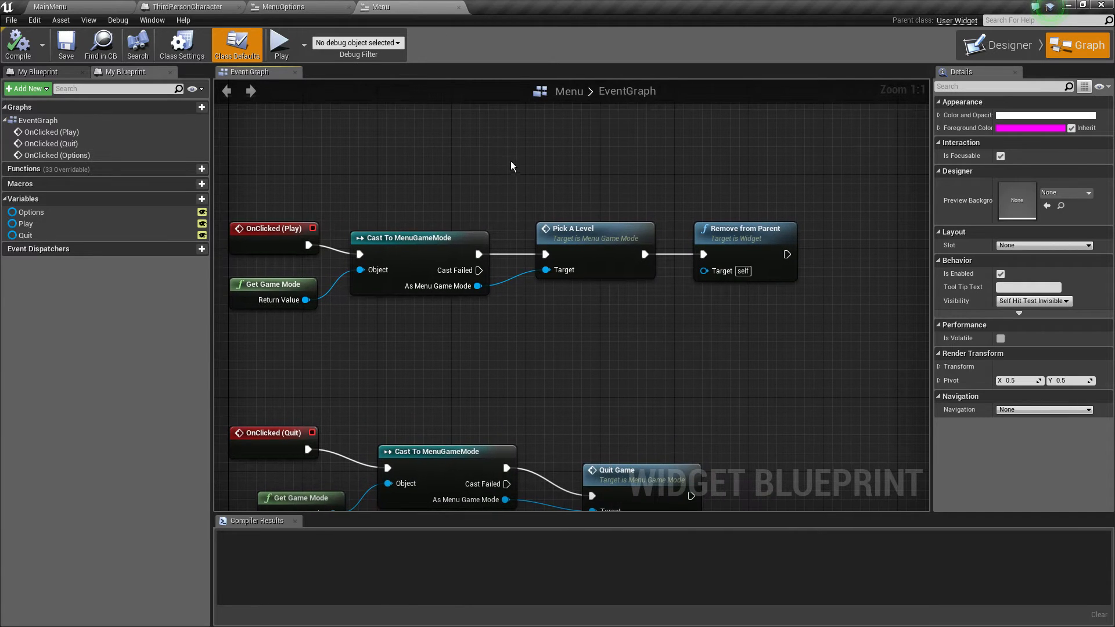
{"action": "left_click_drag", "start_coordinate": [530, 223], "coordinate": [620, 319]}
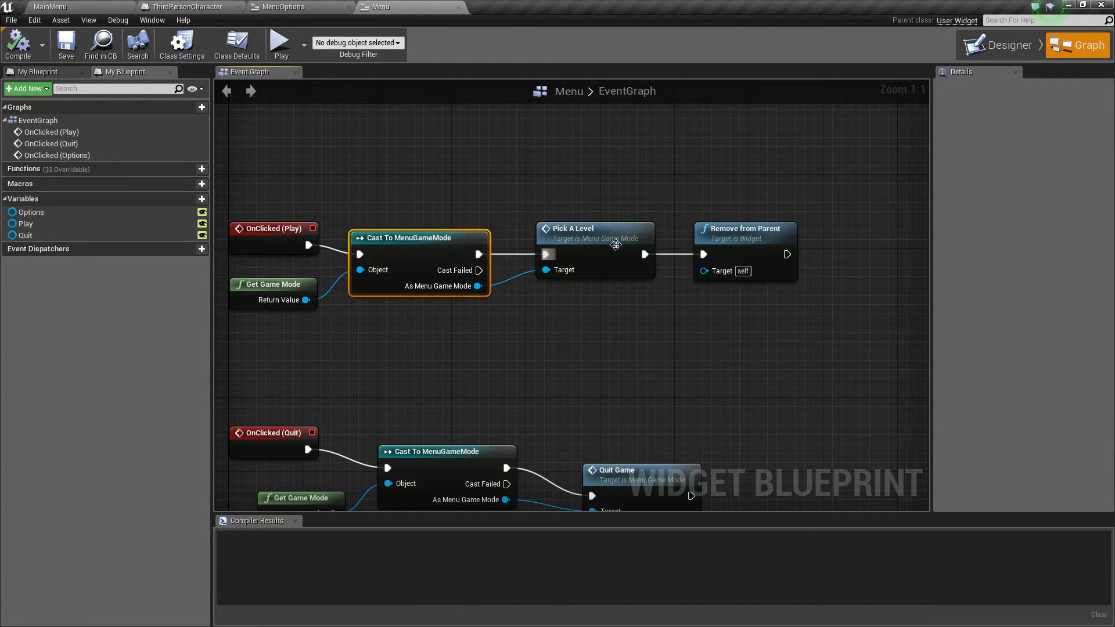
{"action": "left_click", "coordinate": [776, 243]}
Examine the OnClicked (Quit) and OnClicked (Options) chains, then close the Menu widget
{"action": "right_click_drag", "start_coordinate": [711, 332], "coordinate": [750, 191]}
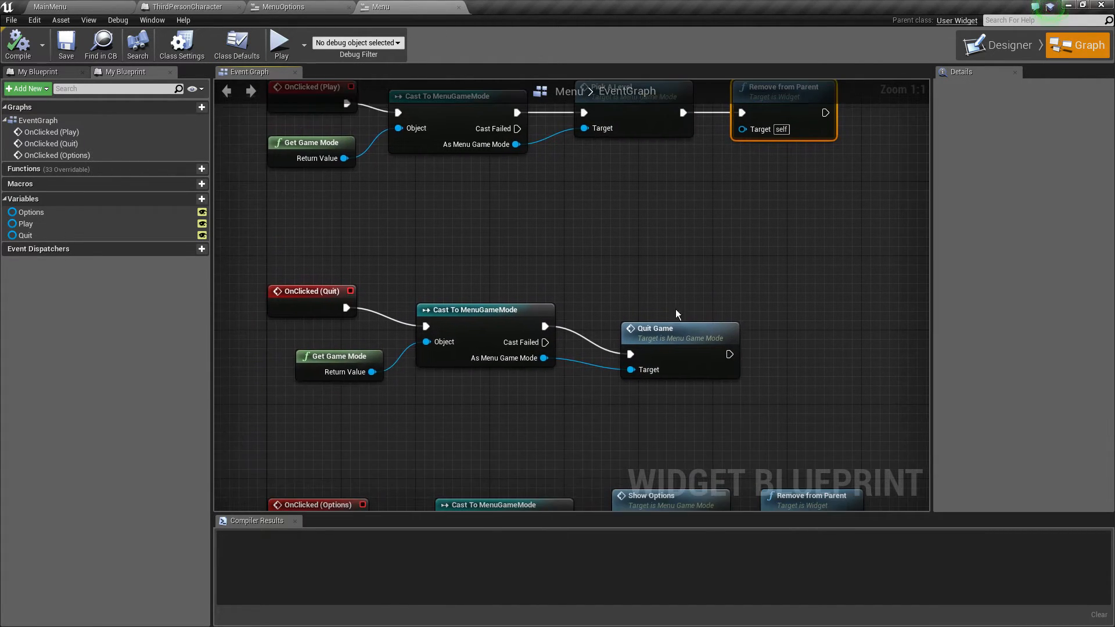
{"action": "left_click_drag", "start_coordinate": [665, 415], "coordinate": [333, 363]}
{"action": "right_click_drag", "start_coordinate": [553, 413], "coordinate": [544, 275]}
{"action": "left_click", "coordinate": [567, 326]}
{"action": "left_click_drag", "start_coordinate": [402, 328], "coordinate": [801, 417]}
{"action": "left_click", "coordinate": [686, 282]}
{"action": "left_click", "coordinate": [651, 370]}
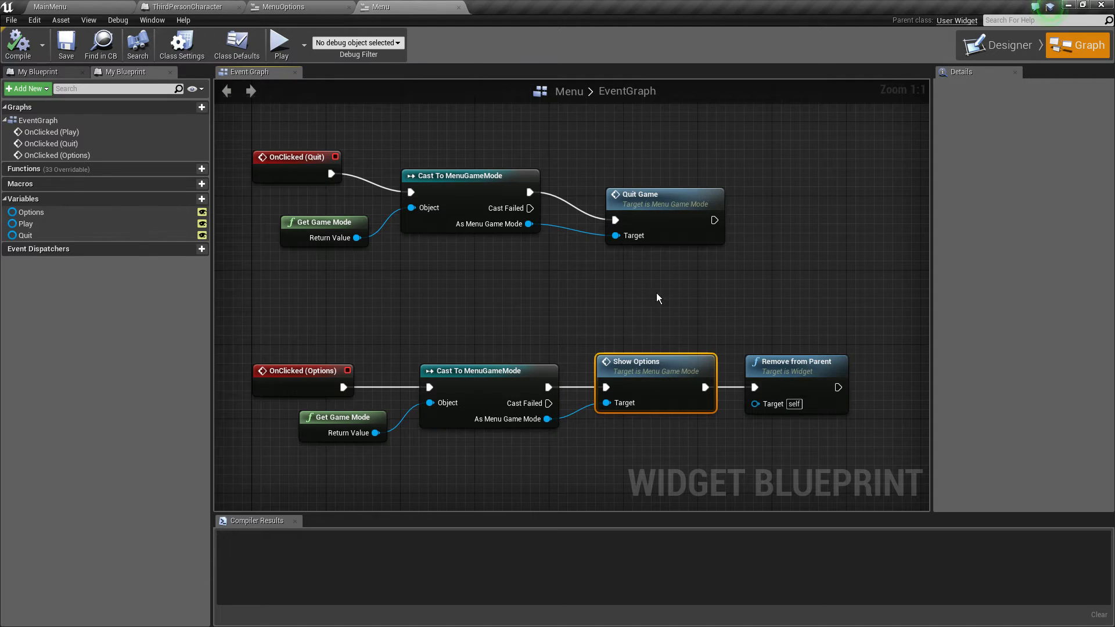
{"action": "left_click", "coordinate": [651, 213]}
{"action": "left_click", "coordinate": [458, 7]}
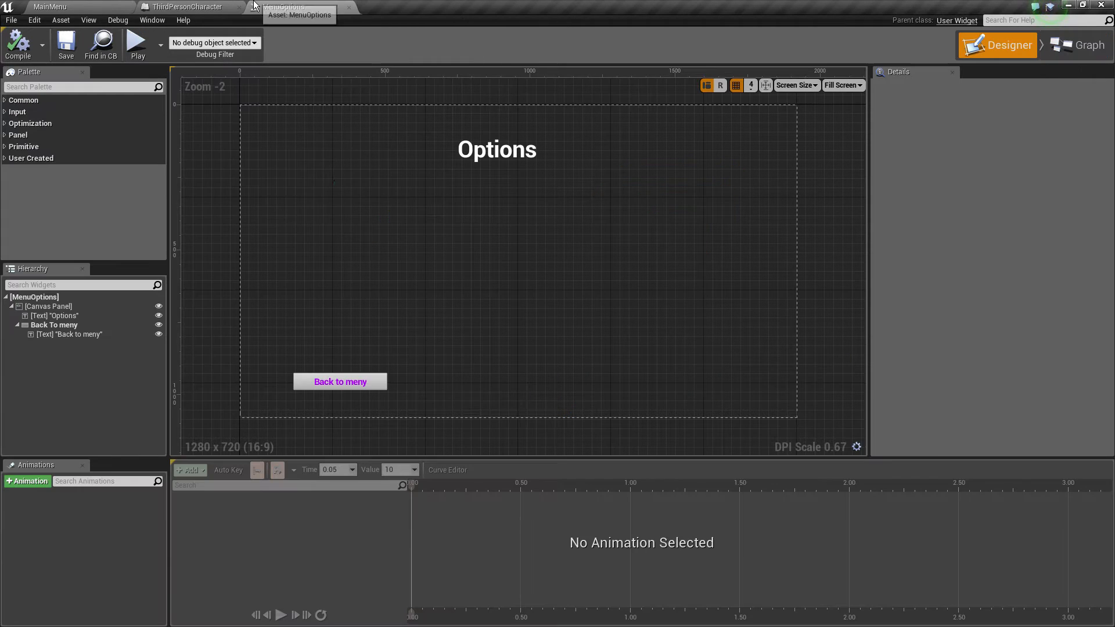
Inspect the MenuOptions widget's Back to meny button and open the widget's event graph
{"action": "scroll", "coordinate": [406, 279], "scroll_direction": "down", "scroll_amount": 1}
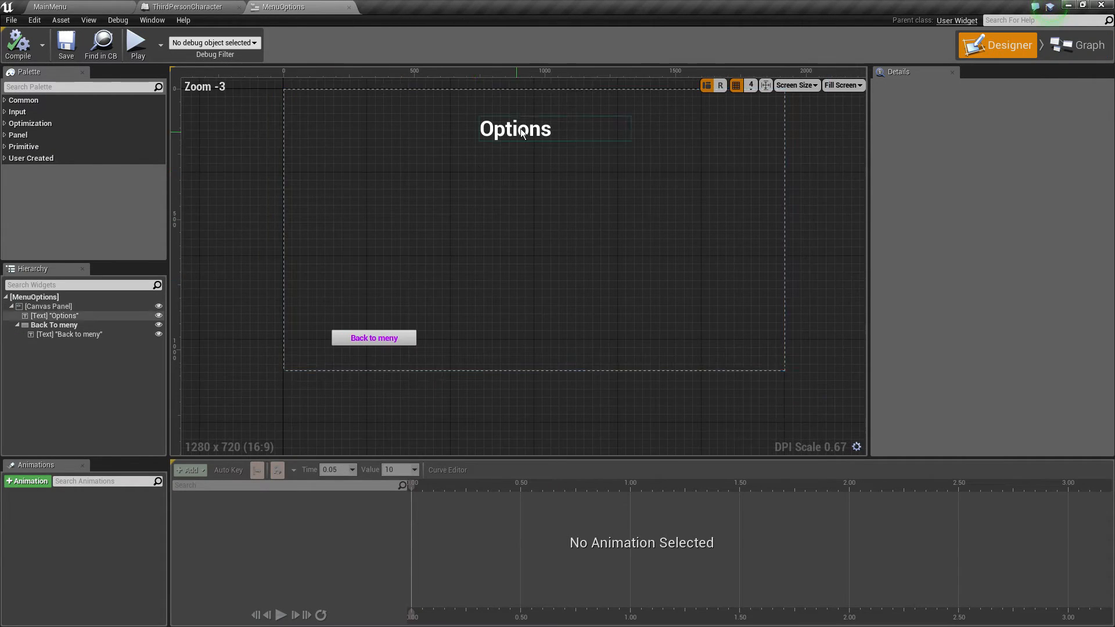
{"action": "scroll", "coordinate": [375, 347], "scroll_direction": "up", "scroll_amount": 2}
{"action": "left_click", "coordinate": [375, 388]}
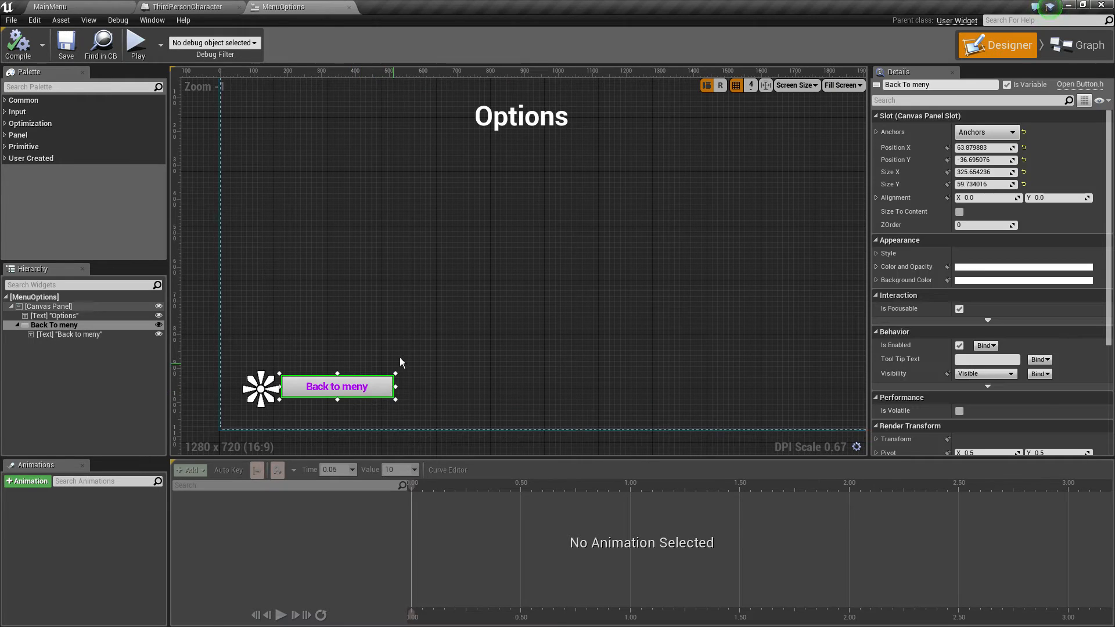
{"action": "left_click", "coordinate": [1072, 37]}
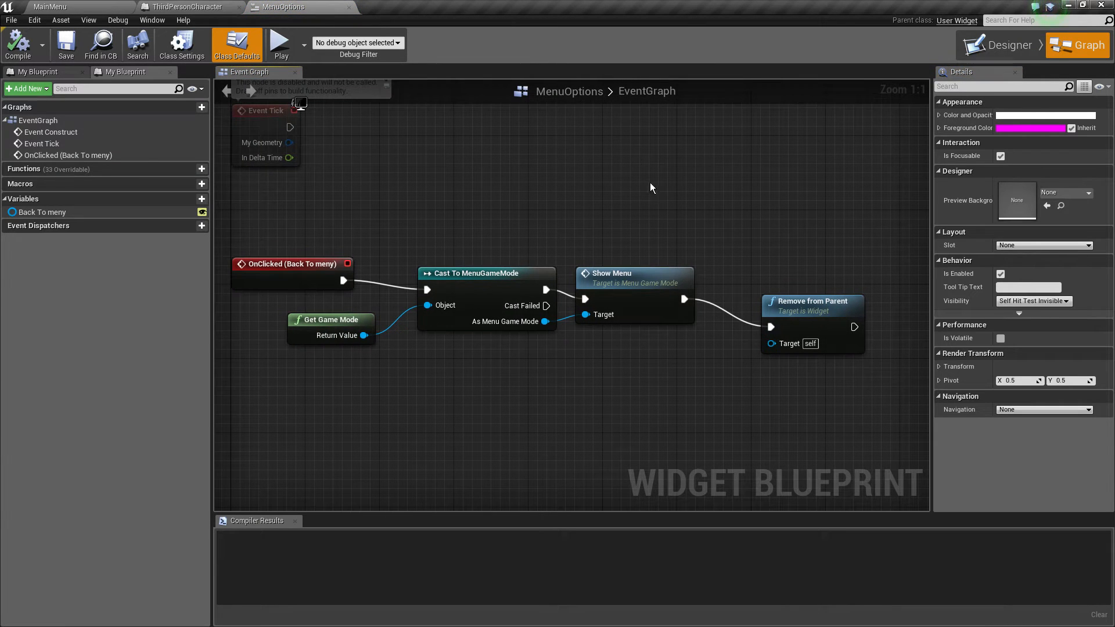
Align the Remove from Parent node beside Show Menu in the Back To meny chain and close MenuOptions
{"action": "left_click", "coordinate": [633, 286]}
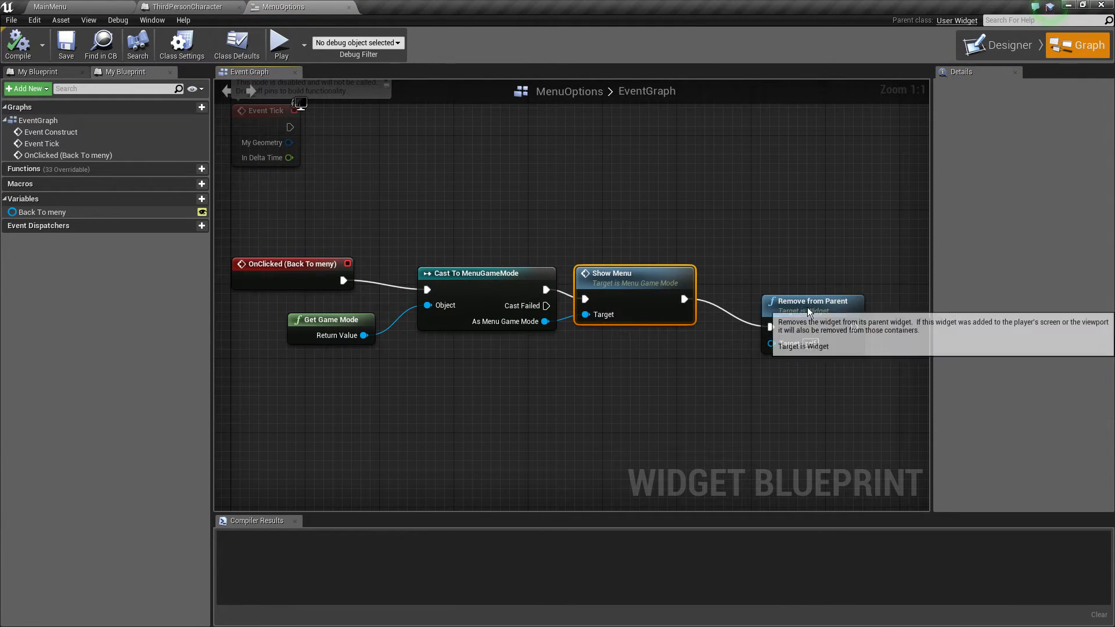
{"action": "left_click_drag", "start_coordinate": [823, 312], "coordinate": [773, 281]}
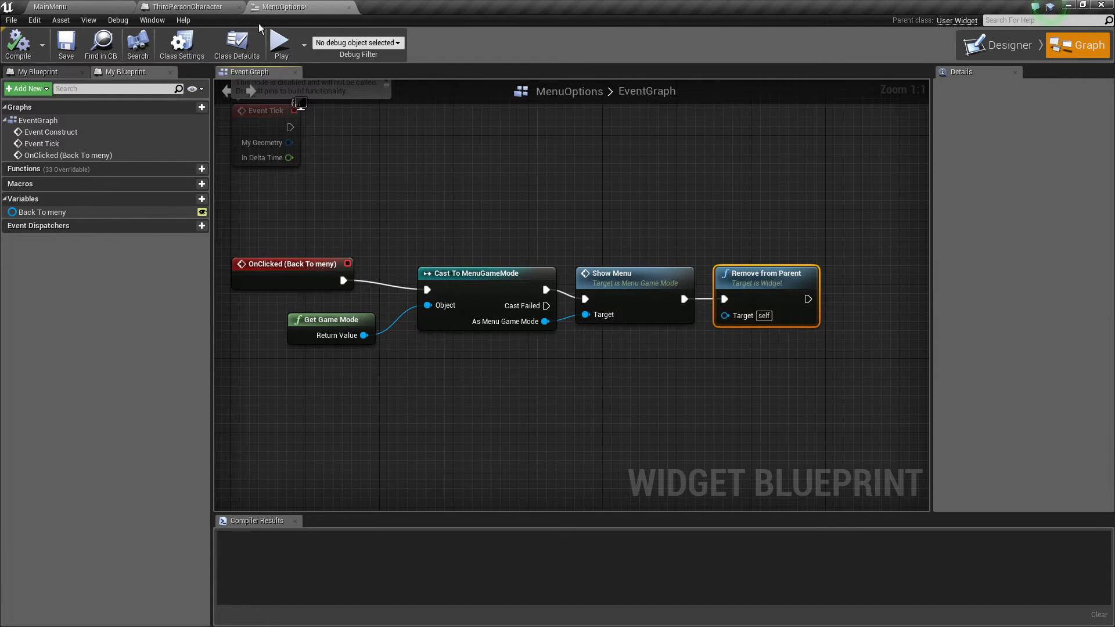
{"action": "left_click", "coordinate": [349, 7]}
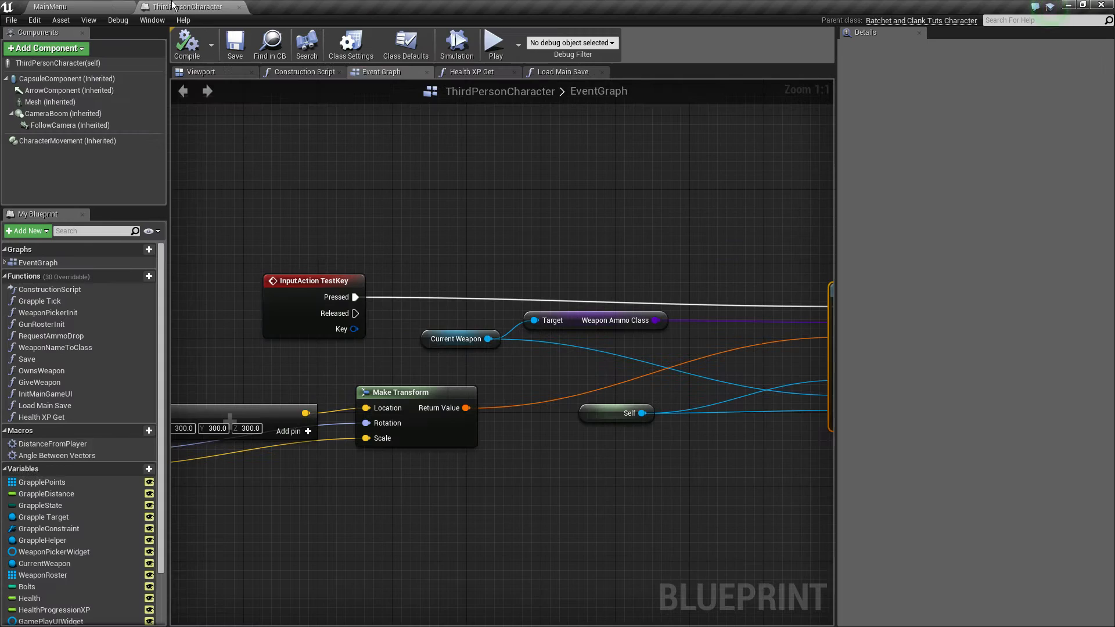
Return to the MainMenu level and reopen the project's MenuGameMode blueprint for editing
{"action": "left_click", "coordinate": [105, 6]}
{"action": "left_click", "coordinate": [389, 525]}
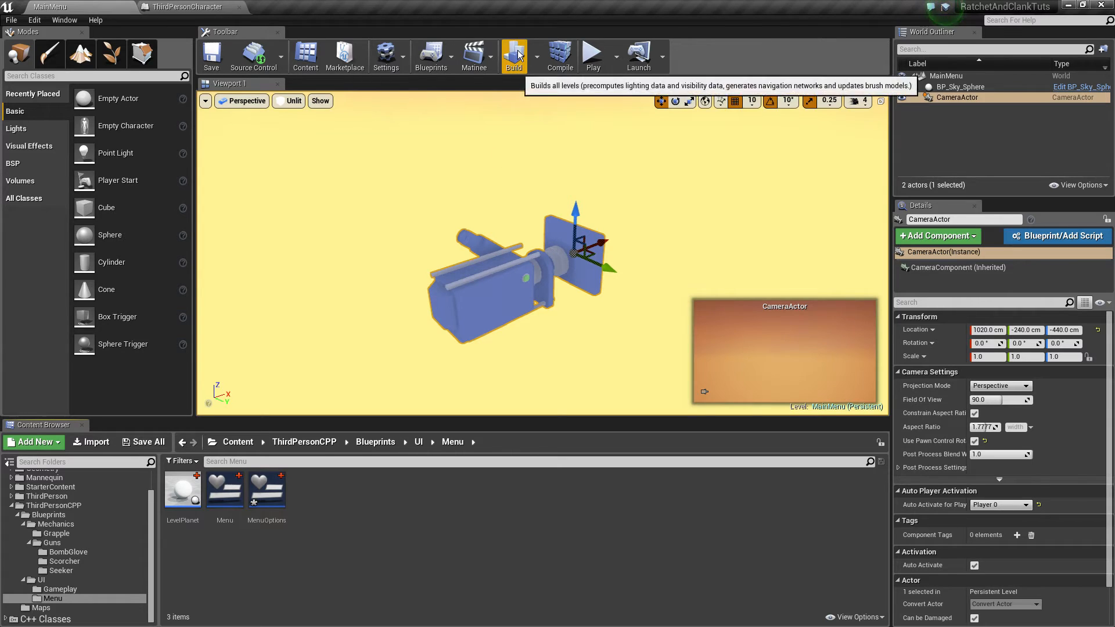
{"action": "left_click", "coordinate": [447, 53]}
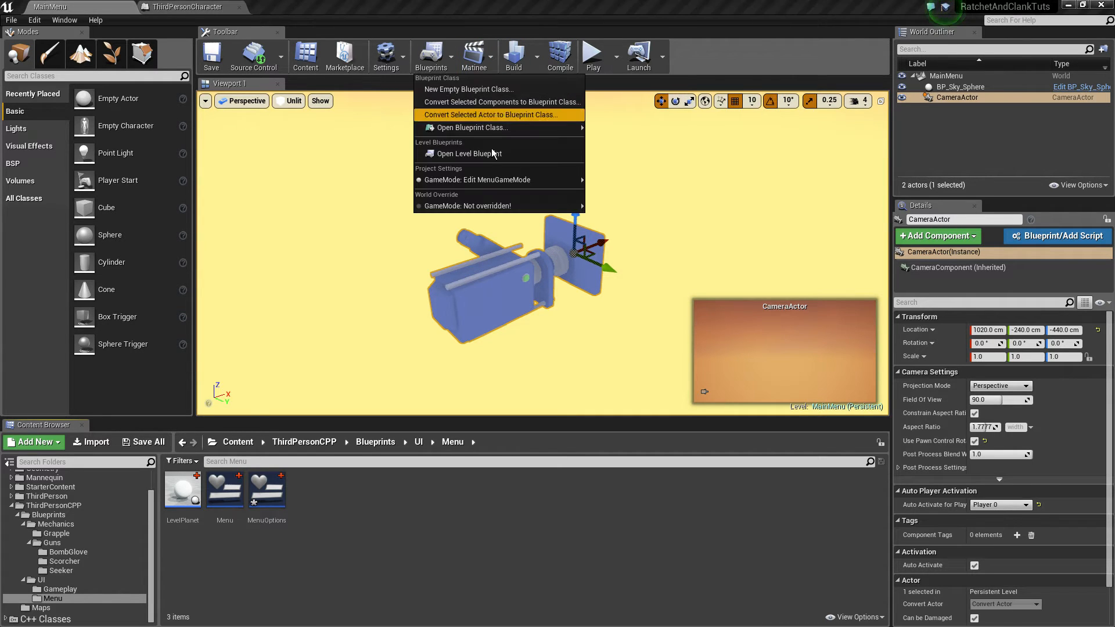
{"action": "mouse_move", "coordinate": [543, 179]}
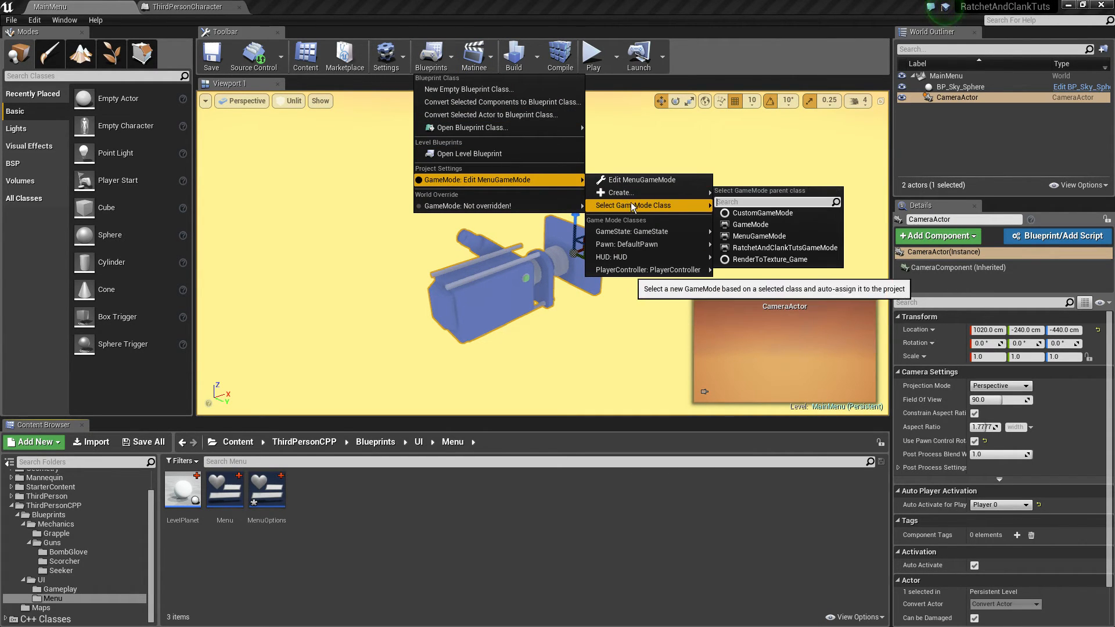
{"action": "left_click", "coordinate": [676, 180]}
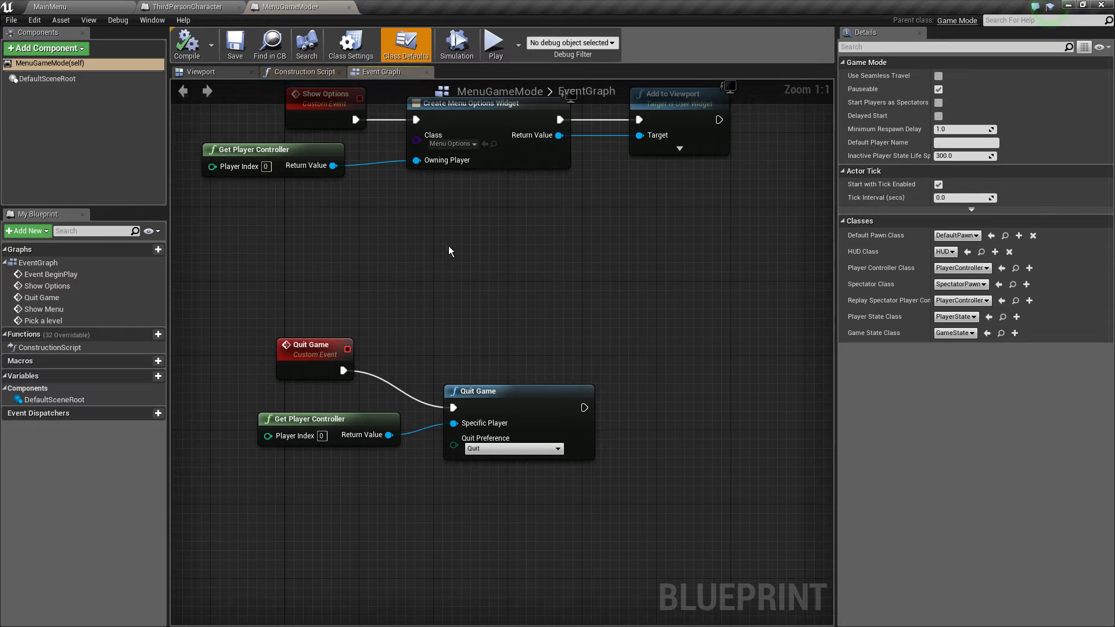
Examine the Show Menu and Show Options event chains in the MenuGameMode event graph
{"action": "right_click_drag", "start_coordinate": [448, 245], "coordinate": [468, 392]}
{"action": "scroll", "coordinate": [469, 392], "scroll_direction": "down", "scroll_amount": 4}
{"action": "scroll", "coordinate": [459, 246], "scroll_direction": "up", "scroll_amount": 3}
{"action": "scroll", "coordinate": [455, 242], "scroll_direction": "up", "scroll_amount": 1}
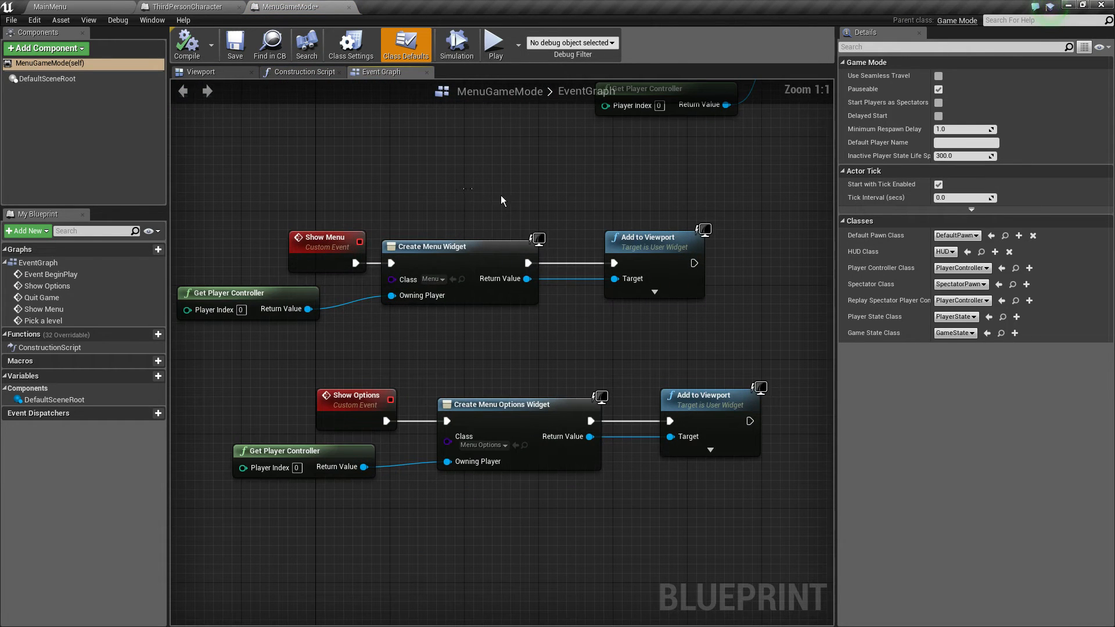
{"action": "right_click_drag", "start_coordinate": [595, 198], "coordinate": [546, 268]}
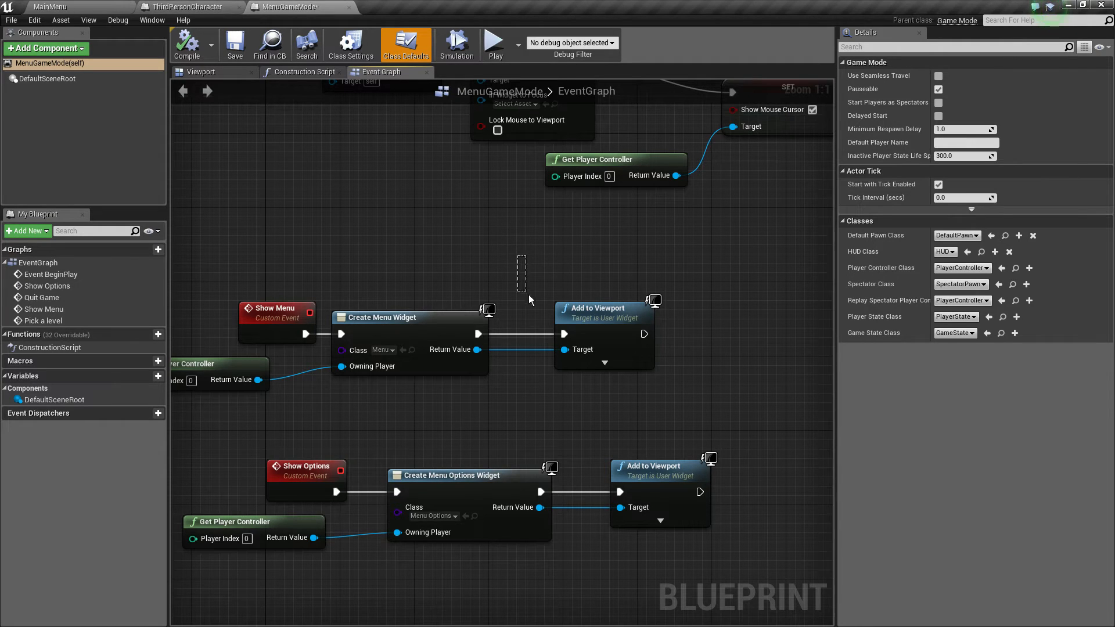
{"action": "left_click_drag", "start_coordinate": [531, 311], "coordinate": [531, 311]}
Return to the MainMenu level and browse the project's ThirdPersonCPP Blueprints folder
{"action": "left_click", "coordinate": [112, 6]}
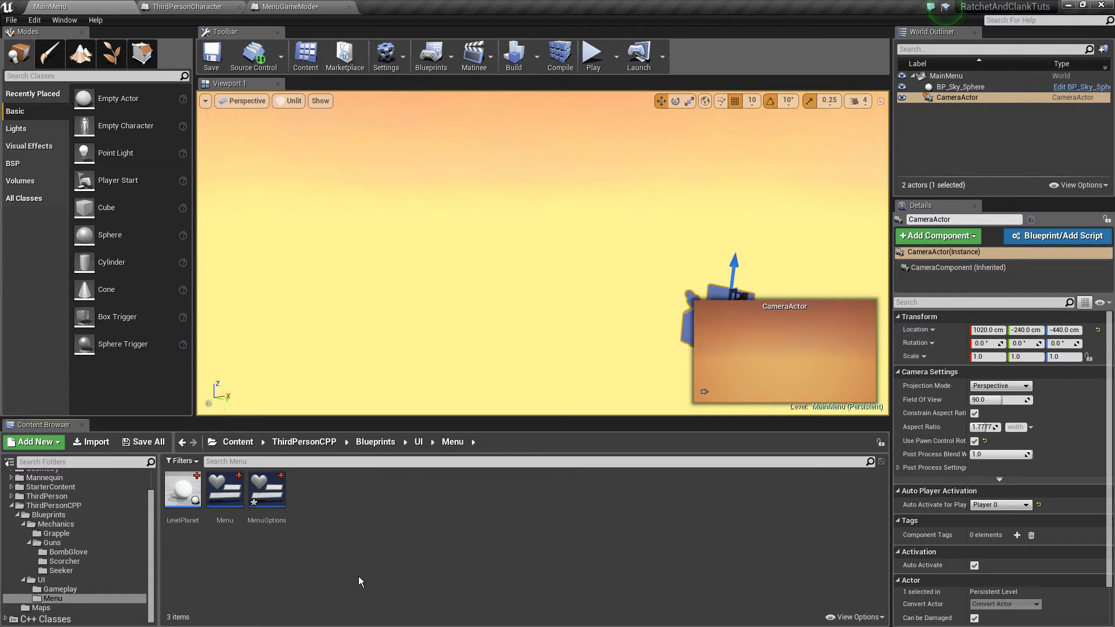
{"action": "left_click", "coordinate": [63, 505]}
{"action": "left_click", "coordinate": [64, 515]}
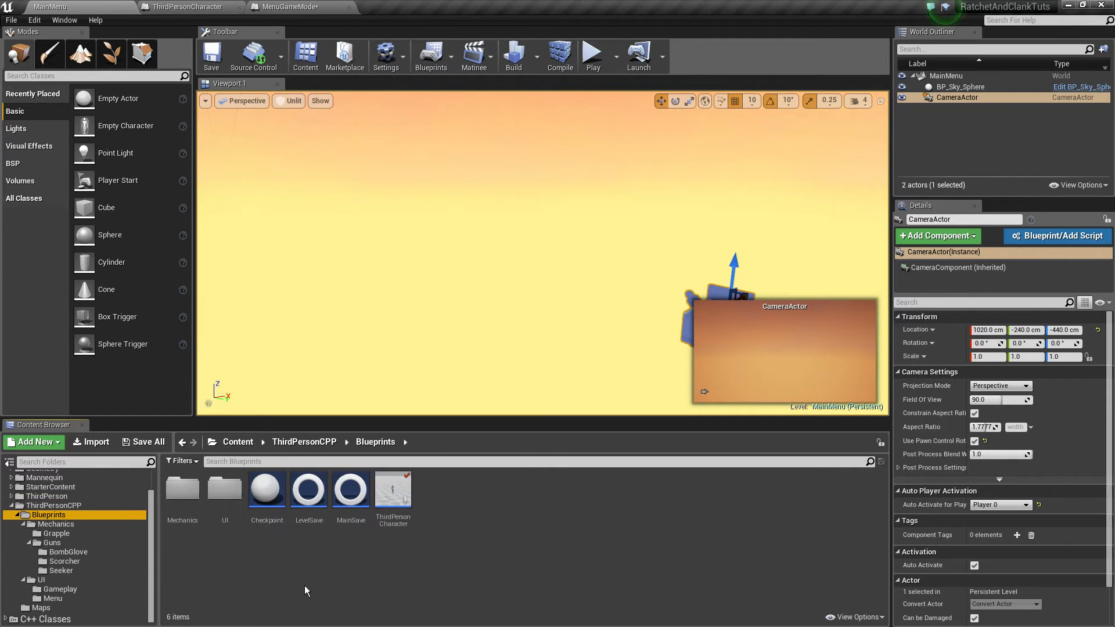
Switch to the ThirdPersonCharacter blueprint, look over its Save function graph and close it
{"action": "left_click", "coordinate": [198, 7]}
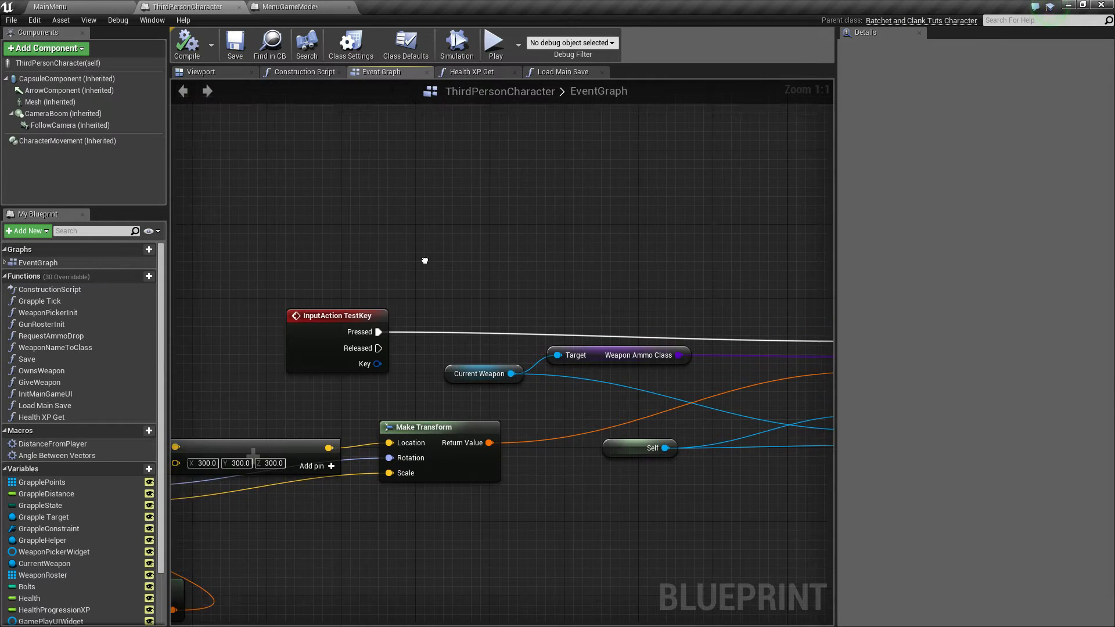
{"action": "scroll", "coordinate": [457, 251], "scroll_direction": "down", "scroll_amount": 5}
{"action": "right_click_drag", "start_coordinate": [456, 249], "coordinate": [582, 241]}
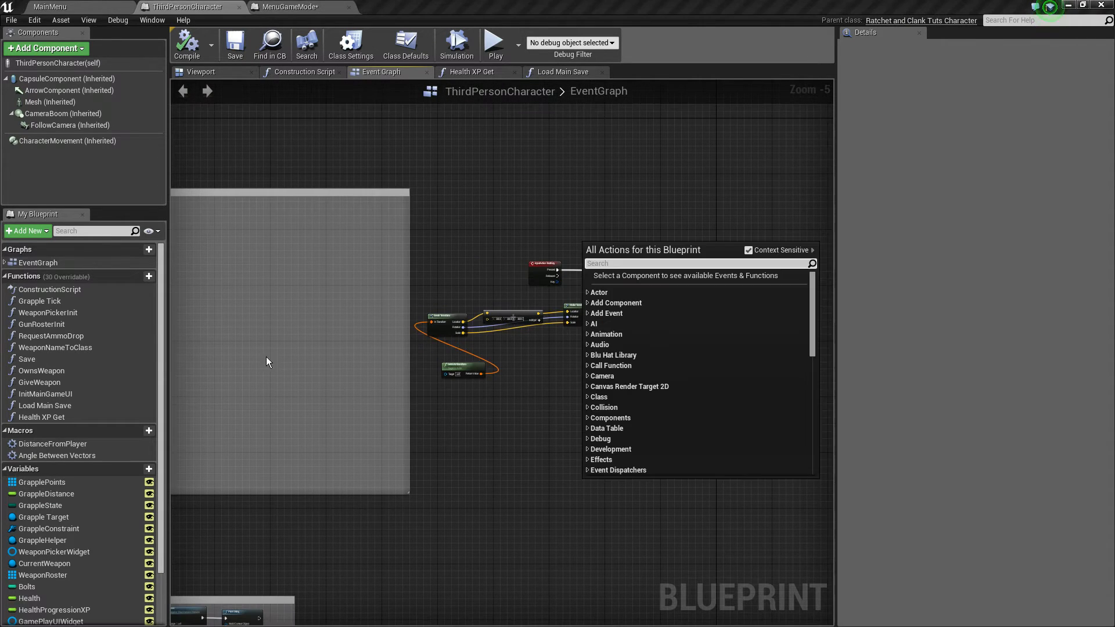
{"action": "double_click", "coordinate": [38, 363]}
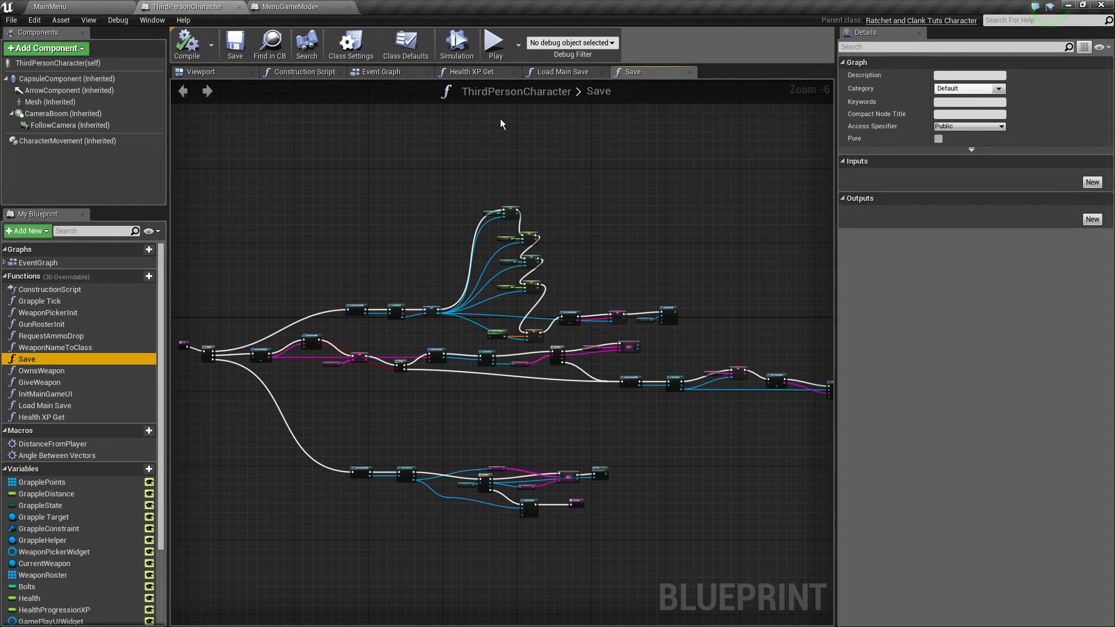
{"action": "left_click", "coordinate": [690, 72]}
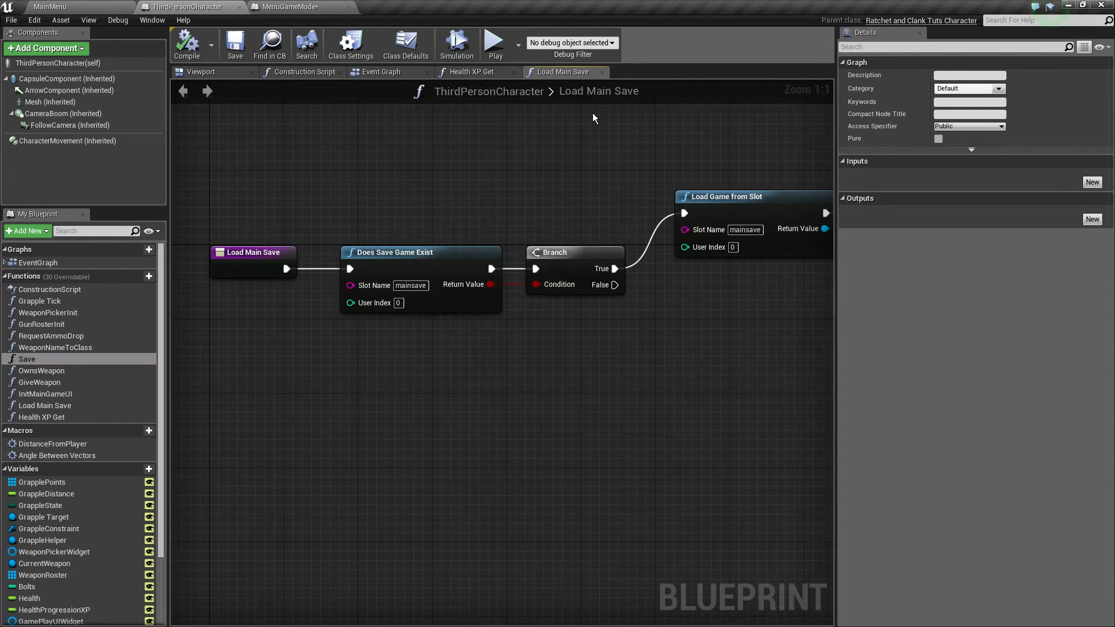
Examine the opening nodes of the Load Main Save function, from its entry to the Branch
{"action": "right_click_drag", "start_coordinate": [604, 139], "coordinate": [462, 225]}
{"action": "scroll", "coordinate": [512, 194], "scroll_direction": "down", "scroll_amount": 7}
{"action": "scroll", "coordinate": [430, 235], "scroll_direction": "up", "scroll_amount": 4}
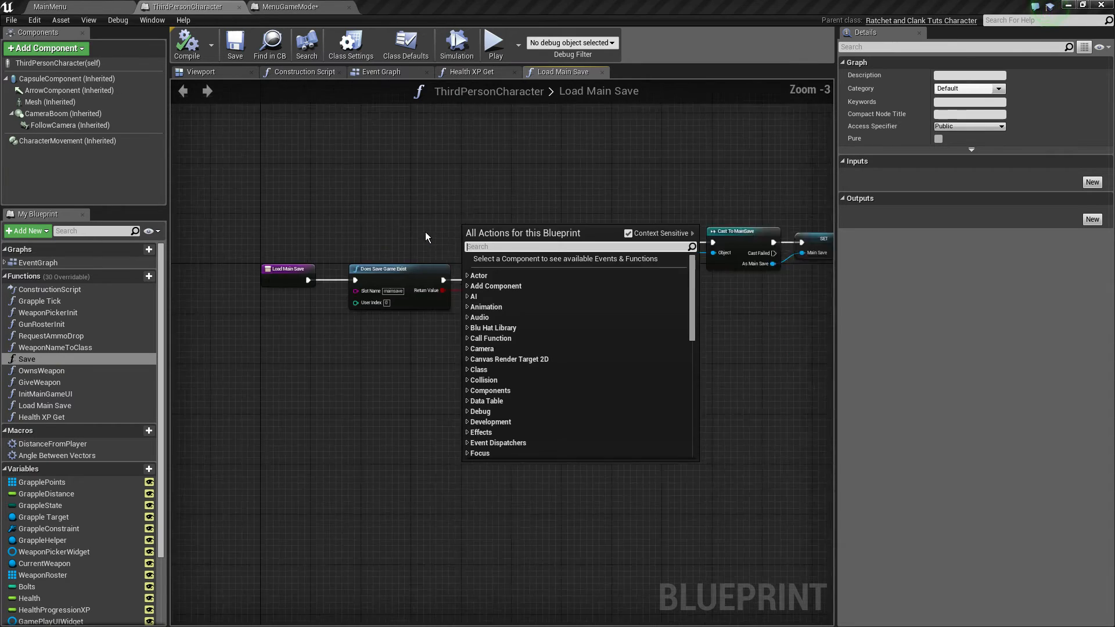
{"action": "scroll", "coordinate": [377, 240], "scroll_direction": "up", "scroll_amount": 1}
{"action": "left_click", "coordinate": [371, 241]}
{"action": "scroll", "coordinate": [331, 251], "scroll_direction": "up", "scroll_amount": 2}
{"action": "left_click", "coordinate": [275, 282]}
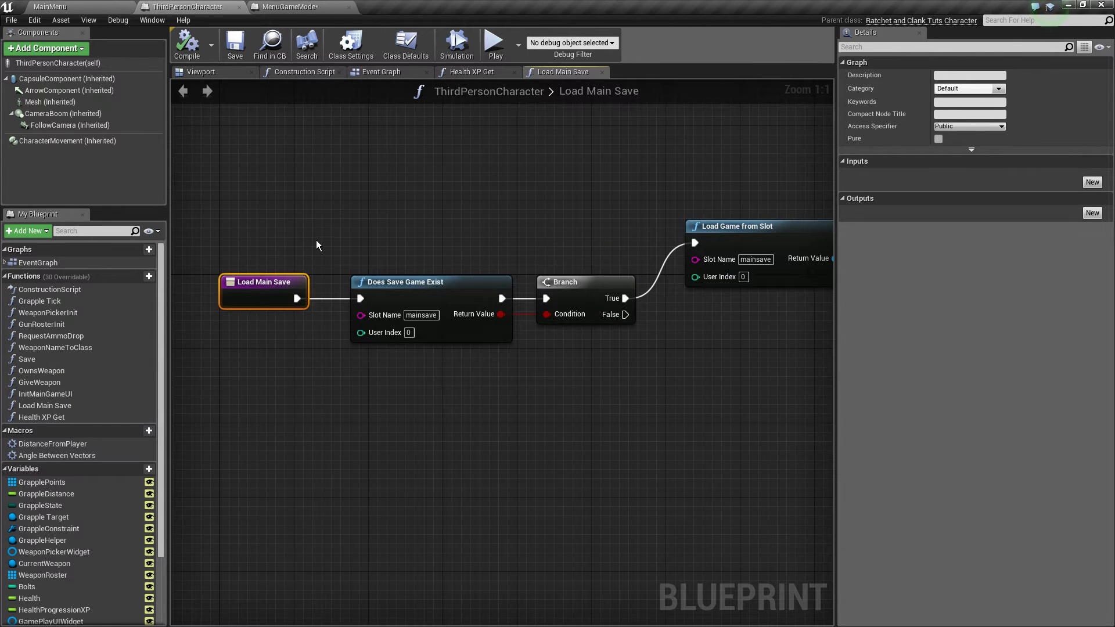
{"action": "left_click_drag", "start_coordinate": [316, 240], "coordinate": [354, 93]}
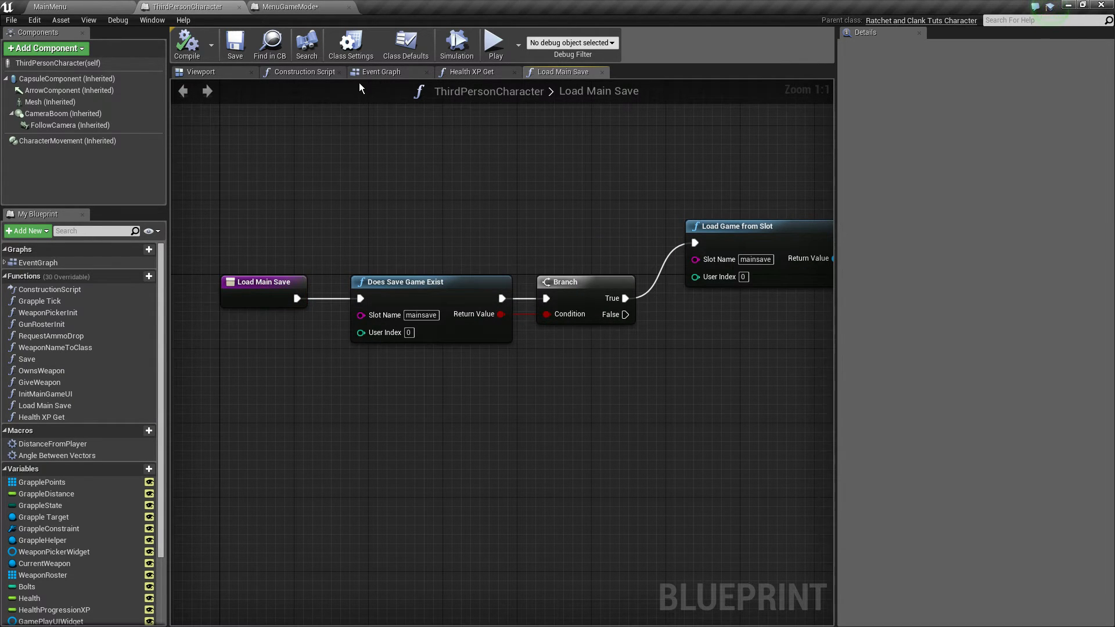
In the event graph's Begin Play section, move Load Main Save up slightly and align Weapon Picker Init under Gun Roster Init
{"action": "left_click", "coordinate": [375, 72]}
{"action": "scroll", "coordinate": [610, 362], "scroll_direction": "up", "scroll_amount": 5}
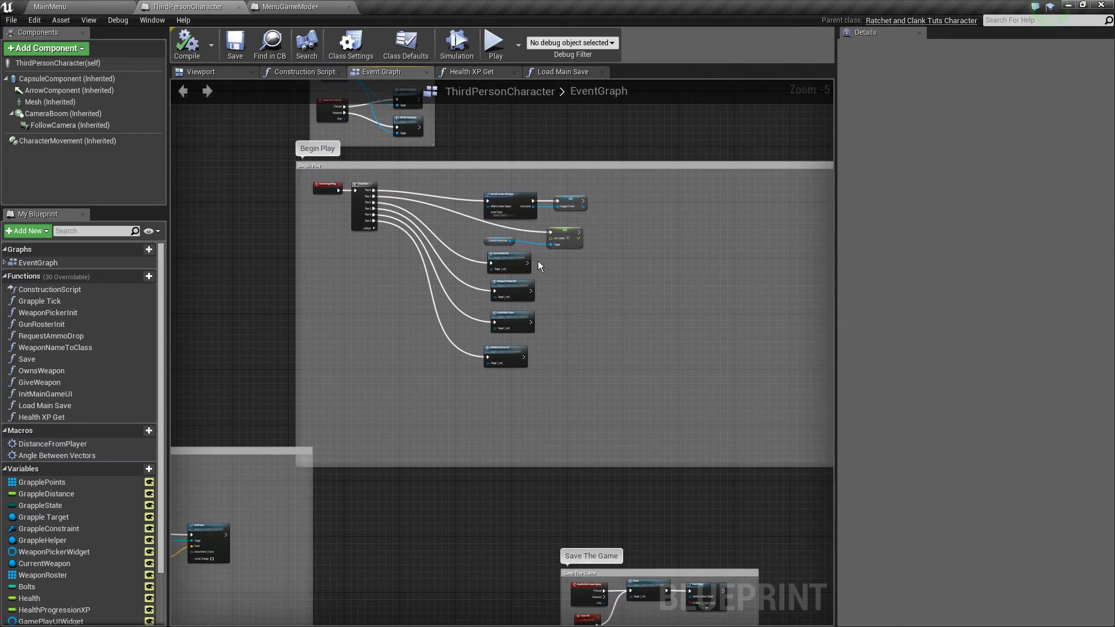
{"action": "scroll", "coordinate": [538, 266], "scroll_direction": "up", "scroll_amount": 5}
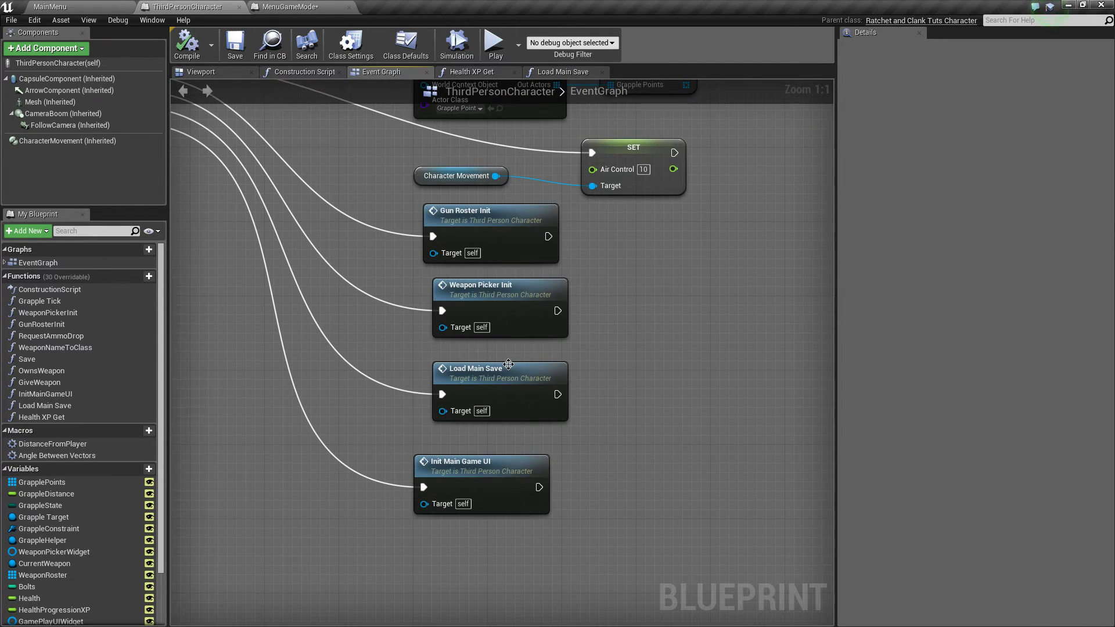
{"action": "left_click_drag", "start_coordinate": [509, 364], "coordinate": [509, 355]}
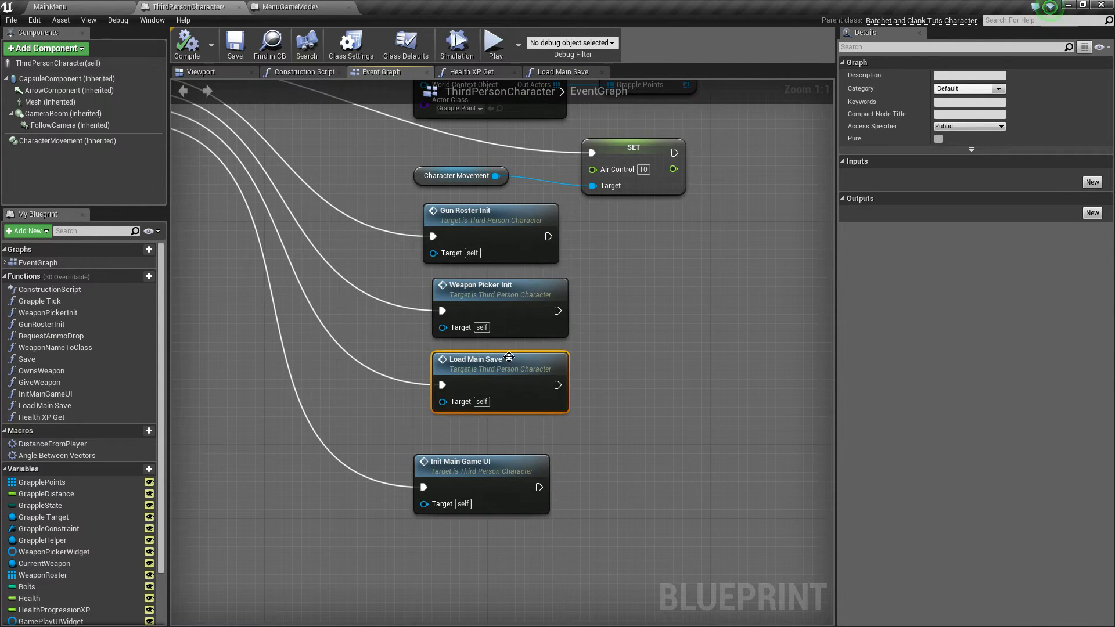
{"action": "left_click", "coordinate": [504, 282]}
{"action": "left_click", "coordinate": [505, 223]}
{"action": "left_click_drag", "start_coordinate": [507, 293], "coordinate": [486, 292]}
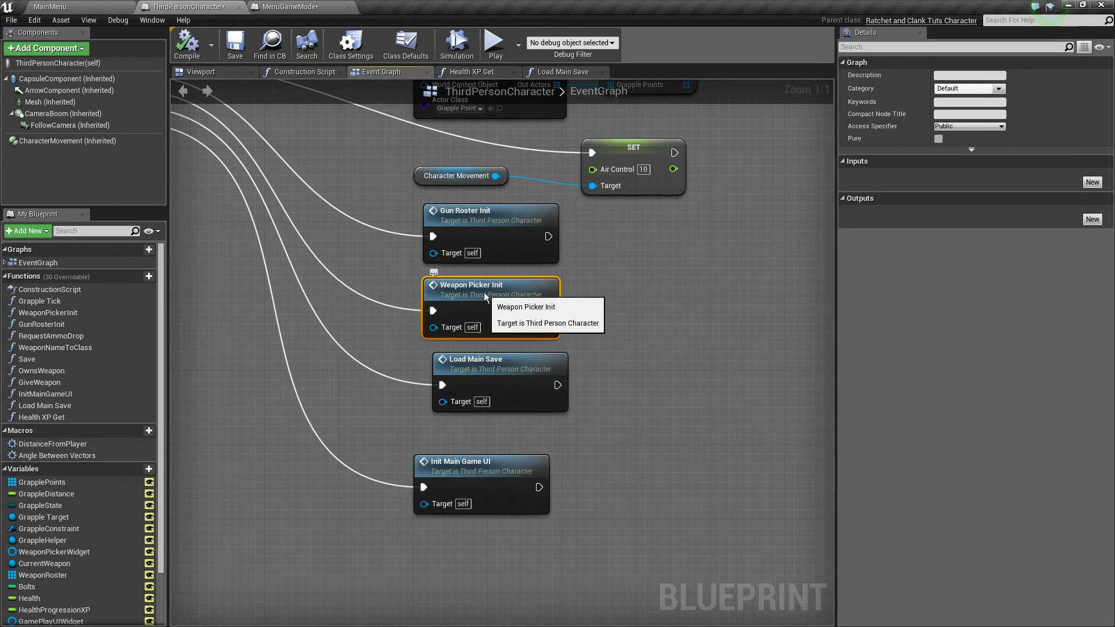
Align the Load Main Save and Init Main Game UI nodes in an evenly spaced column under Weapon Picker Init
{"action": "left_click", "coordinate": [490, 467]}
{"action": "mouse_move", "coordinate": [490, 467]}
{"action": "left_mouse_down"}
{"action": "mouse_move", "coordinate": [505, 455]}
{"action": "mouse_move", "coordinate": [496, 453]}
{"action": "left_mouse_up"}
{"action": "left_click_drag", "start_coordinate": [506, 367], "coordinate": [496, 367]}
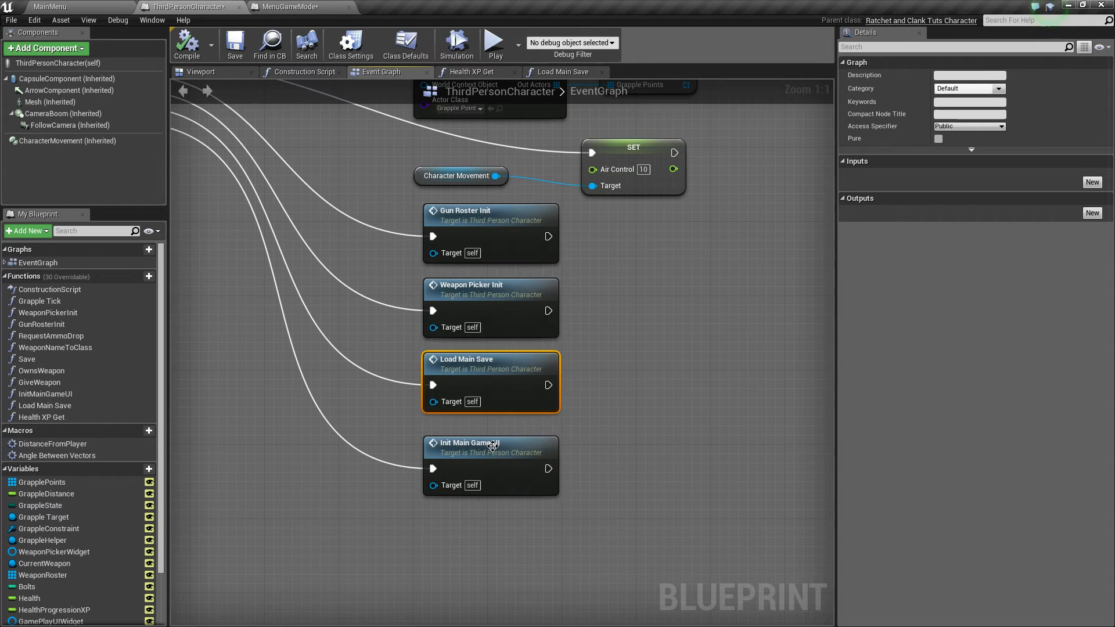
{"action": "left_click", "coordinate": [492, 445]}
{"action": "left_click_drag", "start_coordinate": [492, 445], "coordinate": [492, 436]}
Open the Load Main Save function from its Begin Play node and inspect the Does Save Game Exist check
{"action": "left_click", "coordinate": [509, 380]}
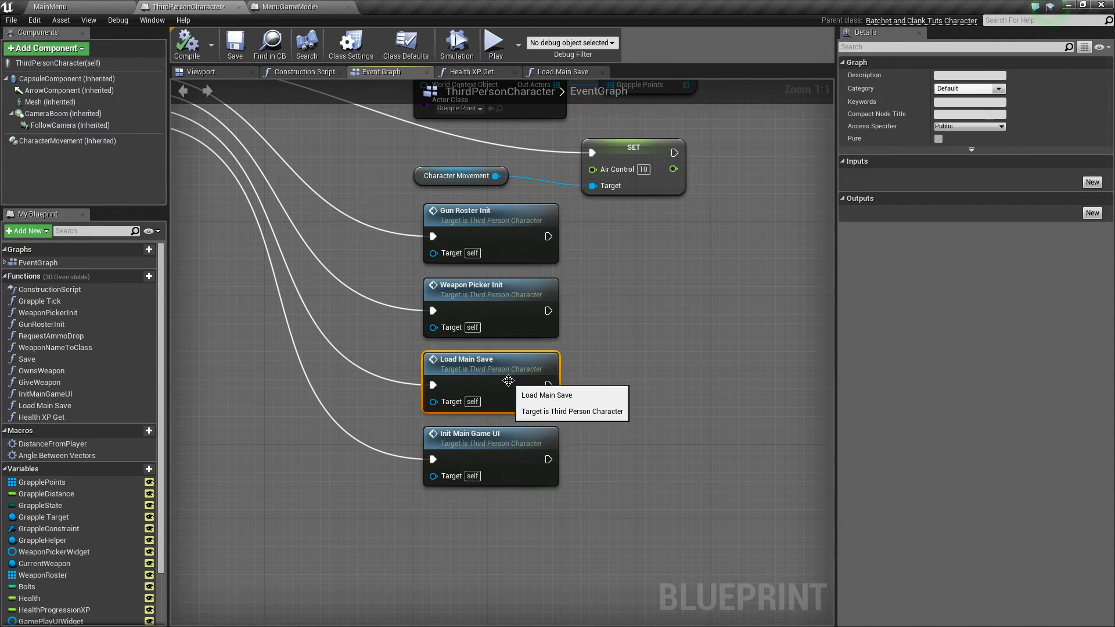
{"action": "double_click", "coordinate": [509, 380]}
{"action": "left_click_drag", "start_coordinate": [381, 239], "coordinate": [561, 416]}
{"action": "left_click_drag", "start_coordinate": [429, 434], "coordinate": [322, 273]}
{"action": "left_click", "coordinate": [323, 273]}
Examine the Load Game from Slot node and the Cast To MainSave nodes it feeds in Load Main Save
{"action": "right_click_drag", "start_coordinate": [661, 408], "coordinate": [260, 403]}
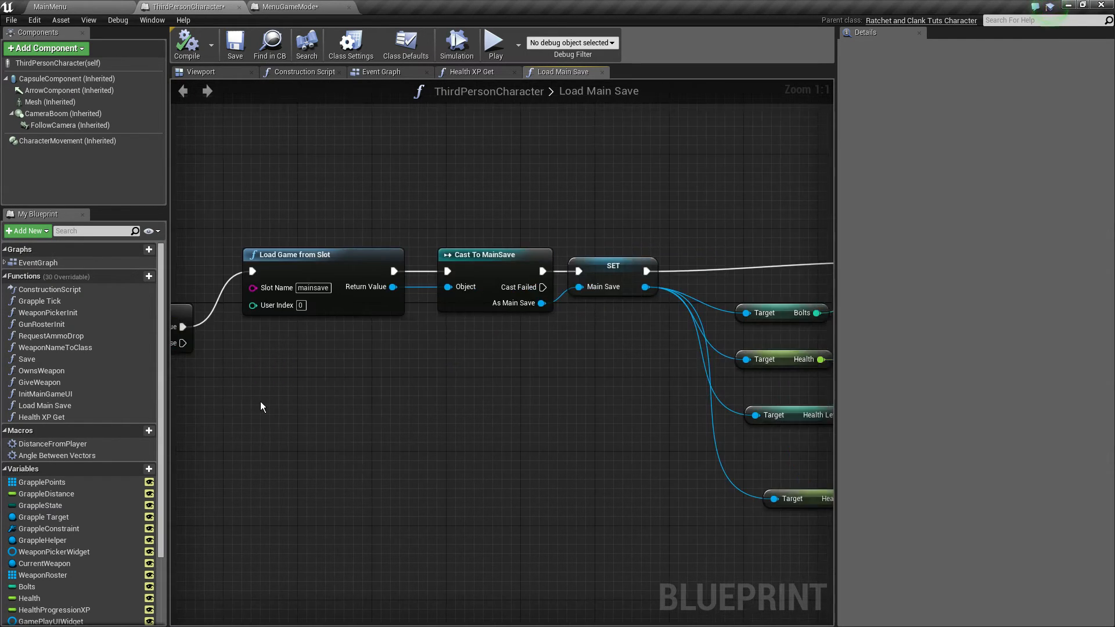
{"action": "scroll", "coordinate": [347, 385], "scroll_direction": "down", "scroll_amount": 6}
{"action": "left_click_drag", "start_coordinate": [367, 287], "coordinate": [618, 494]}
{"action": "right_click_drag", "start_coordinate": [438, 444], "coordinate": [591, 443]}
{"action": "scroll", "coordinate": [557, 406], "scroll_direction": "up", "scroll_amount": 5}
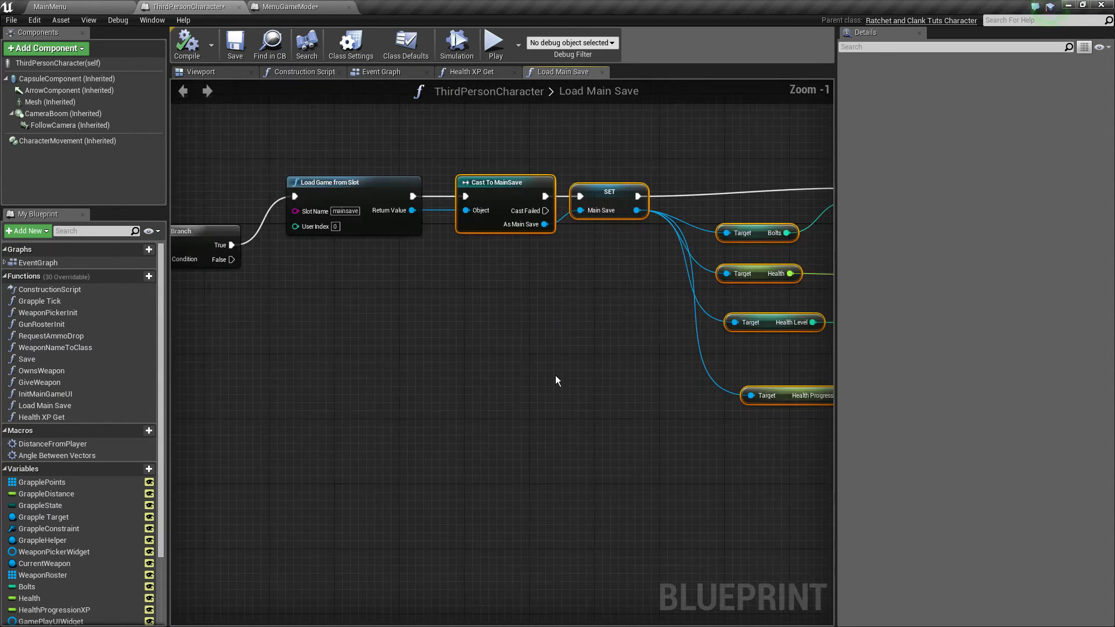
{"action": "left_click", "coordinate": [362, 199]}
{"action": "right_click_drag", "start_coordinate": [608, 121], "coordinate": [593, 185]}
{"action": "scroll", "coordinate": [594, 187], "scroll_direction": "up", "scroll_amount": 1}
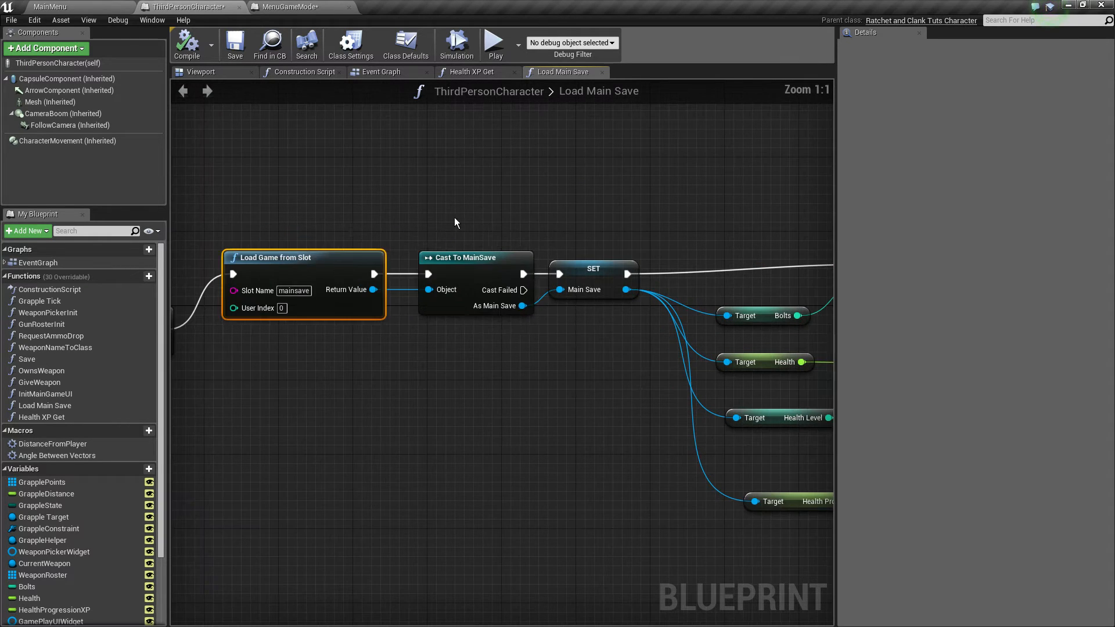
Inspect the nodes that set Bolts, Health, Health Level and Health Progression XP from the Main Save variable
{"action": "left_click_drag", "start_coordinate": [454, 218], "coordinate": [633, 357]}
{"action": "right_click_drag", "start_coordinate": [632, 357], "coordinate": [388, 311]}
{"action": "left_click_drag", "start_coordinate": [496, 172], "coordinate": [775, 498]}
{"action": "left_click", "coordinate": [612, 494]}
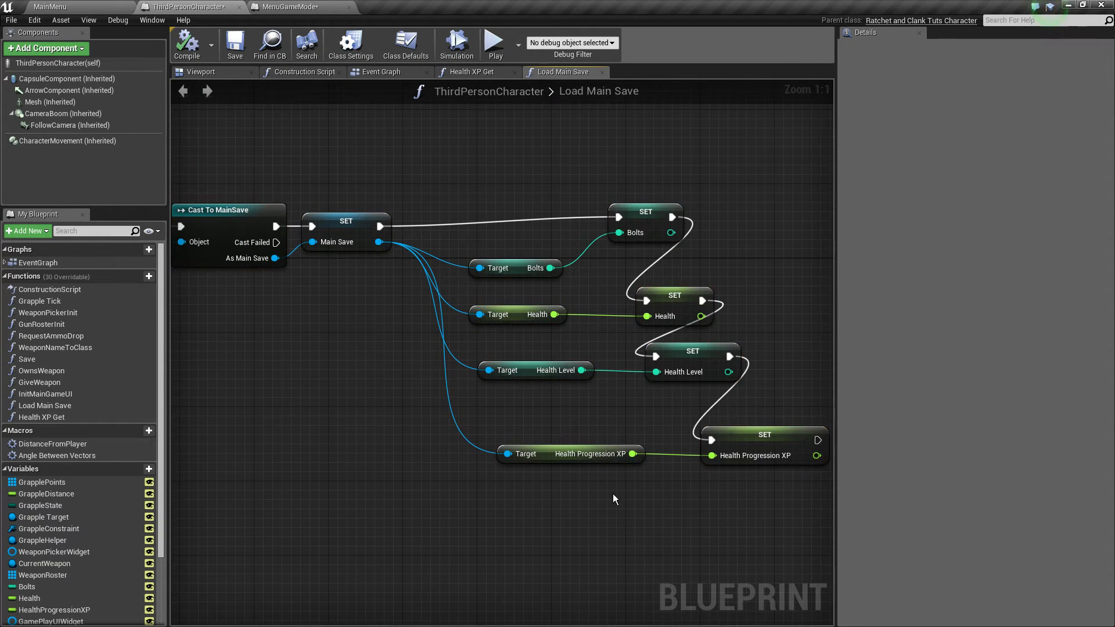
{"action": "right_click_drag", "start_coordinate": [612, 494], "coordinate": [1114, 540]}
{"action": "right_click_drag", "start_coordinate": [810, 540], "coordinate": [832, 527]}
Review the default values of the Bolts, Health, HealthProgressionXP, MaxHealth and HealthLevel variables
{"action": "scroll", "coordinate": [145, 540], "scroll_direction": "down", "scroll_amount": 4}
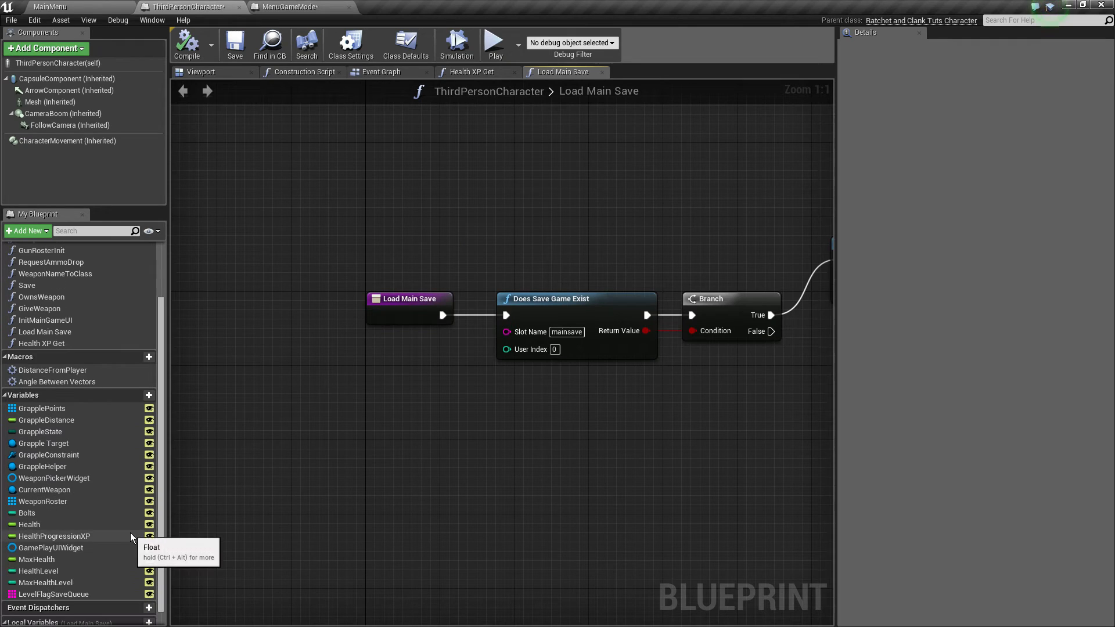
{"action": "left_click", "coordinate": [76, 514]}
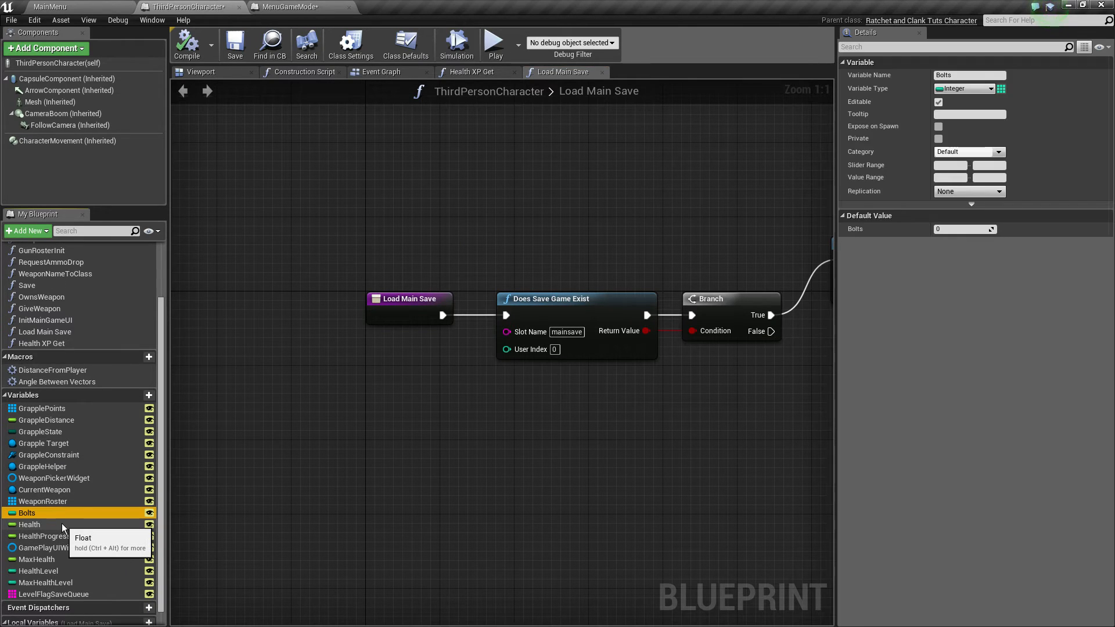
{"action": "left_click", "coordinate": [61, 523]}
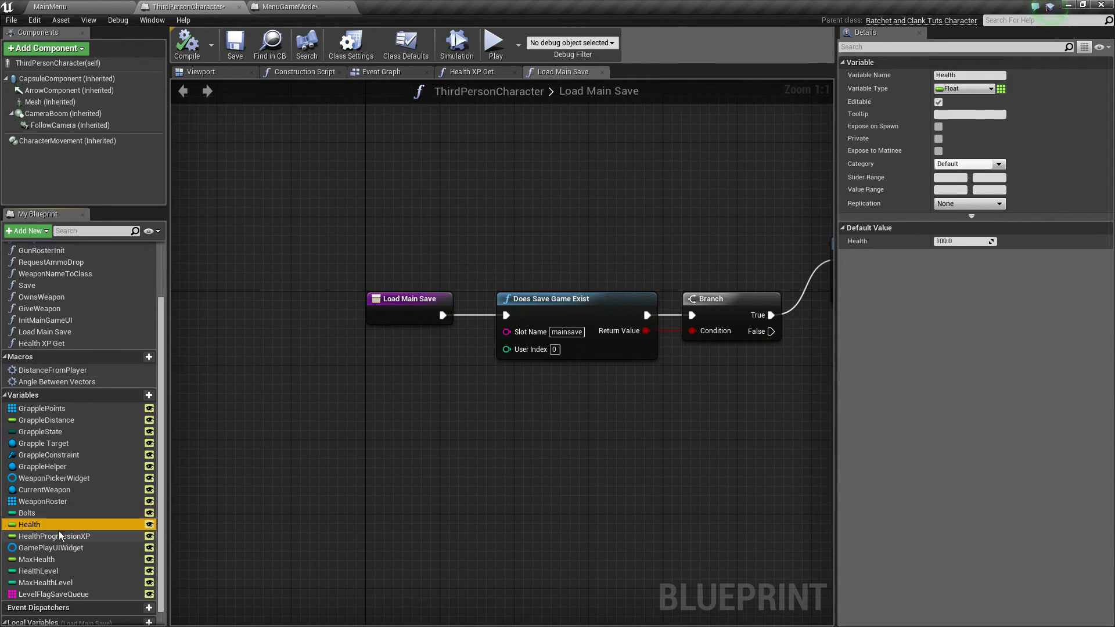
{"action": "left_click", "coordinate": [58, 535]}
{"action": "scroll", "coordinate": [92, 492], "scroll_direction": "down", "scroll_amount": 1}
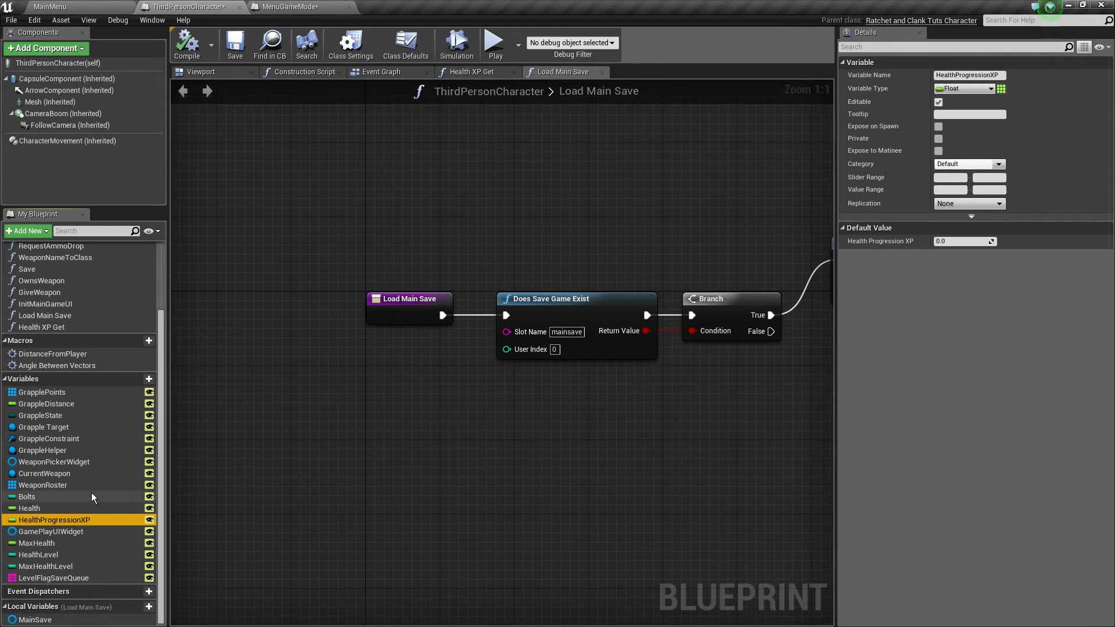
{"action": "left_click", "coordinate": [66, 545]}
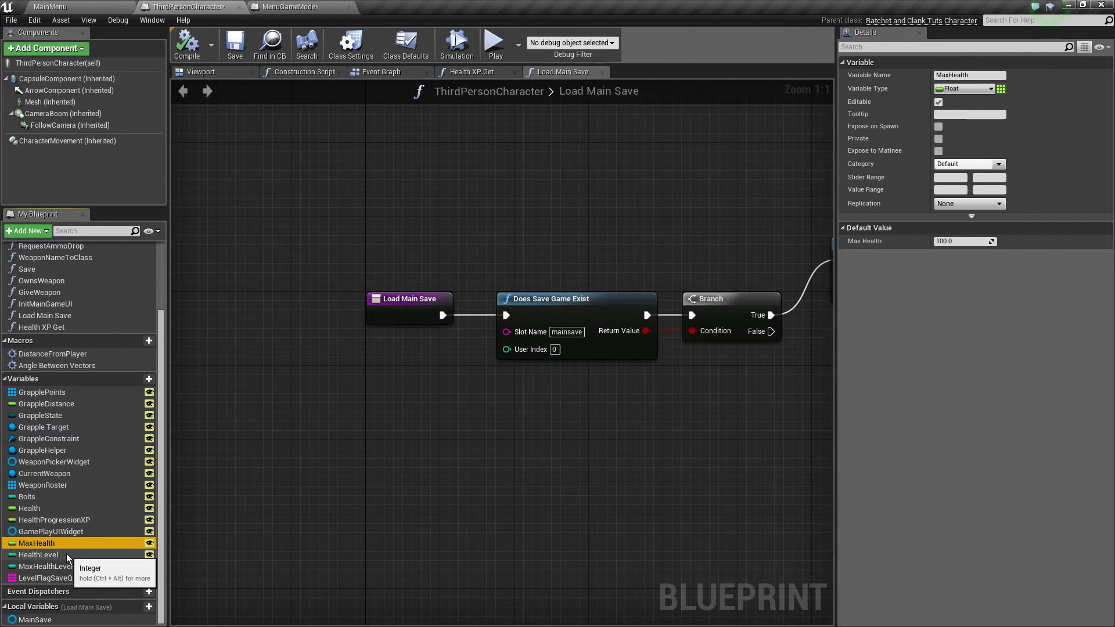
{"action": "left_click", "coordinate": [67, 554]}
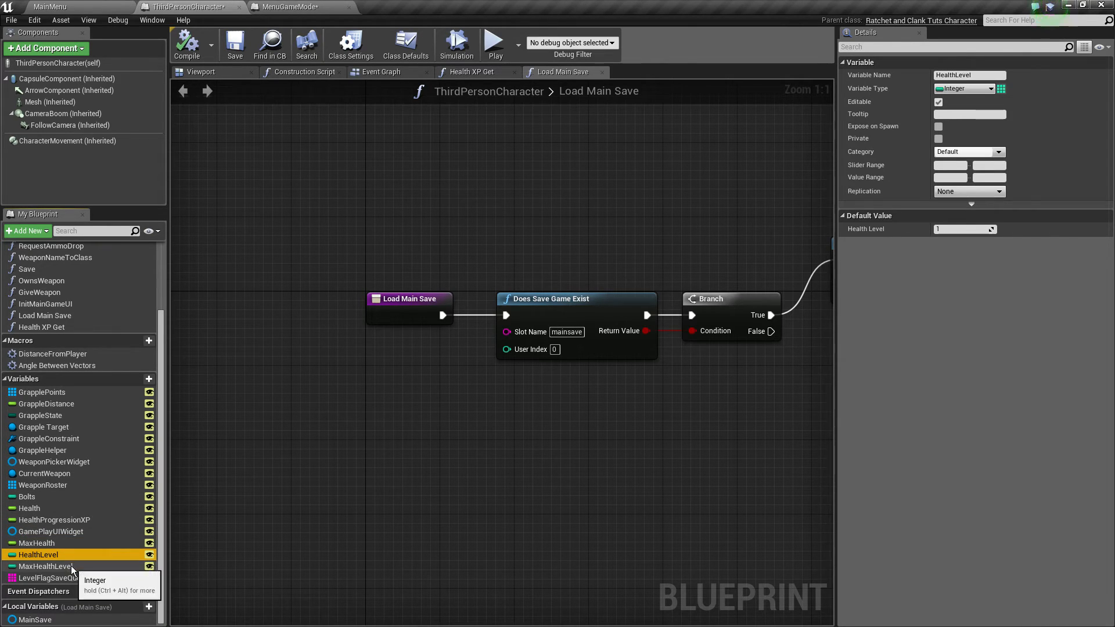
Set the MaxHealthLevel variable's default value to 5
{"action": "left_click", "coordinate": [71, 566]}
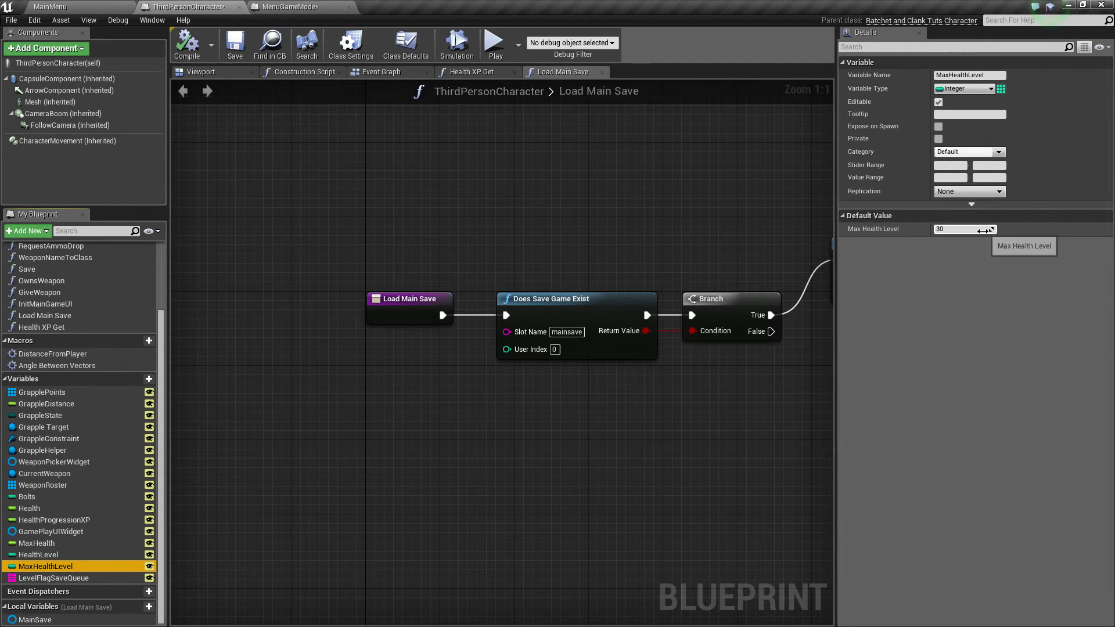
{"action": "right_click_drag", "start_coordinate": [507, 194], "coordinate": [435, 247]}
{"action": "left_click", "coordinate": [957, 231]}
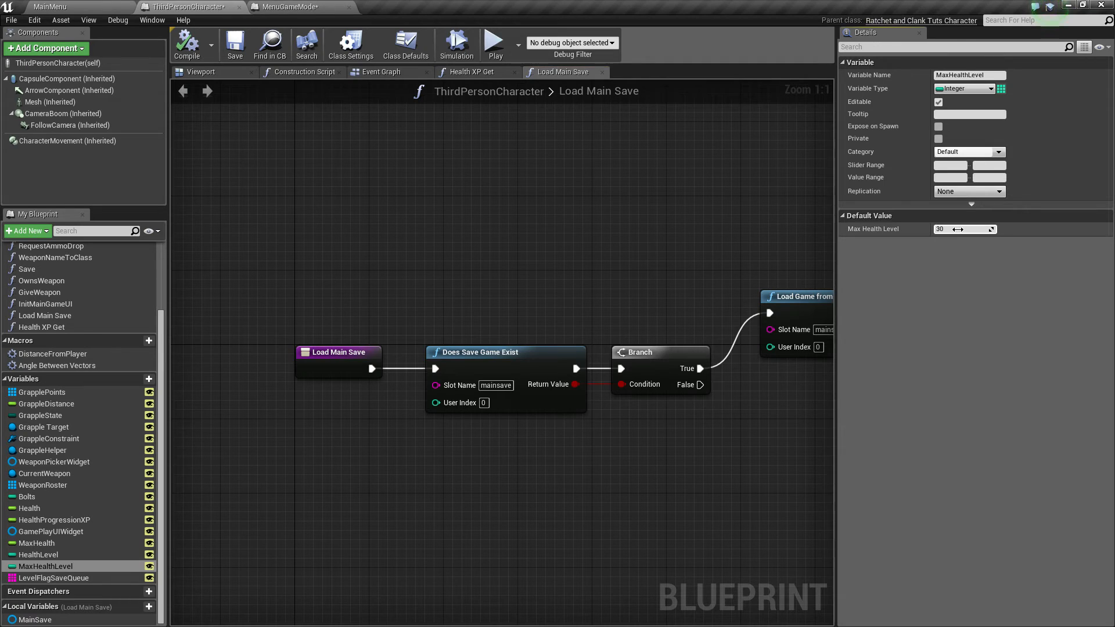
{"action": "key", "text": "Return"}
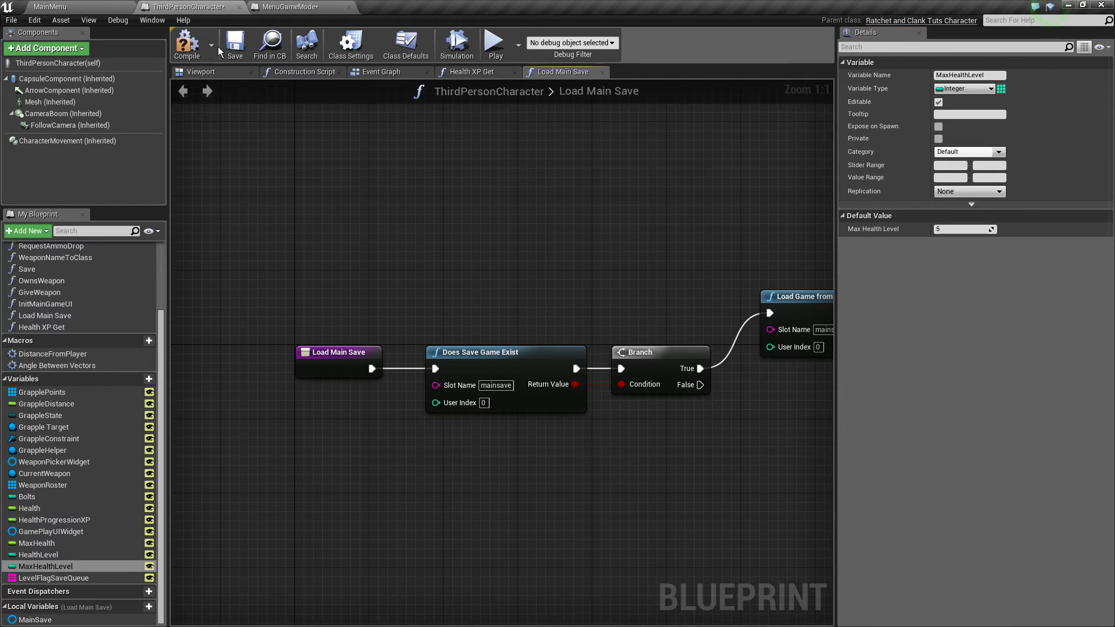
Set the HealthLevel variable's default value to 0, then compile and save the ThirdPersonCharacter blueprint
{"action": "left_click", "coordinate": [65, 552]}
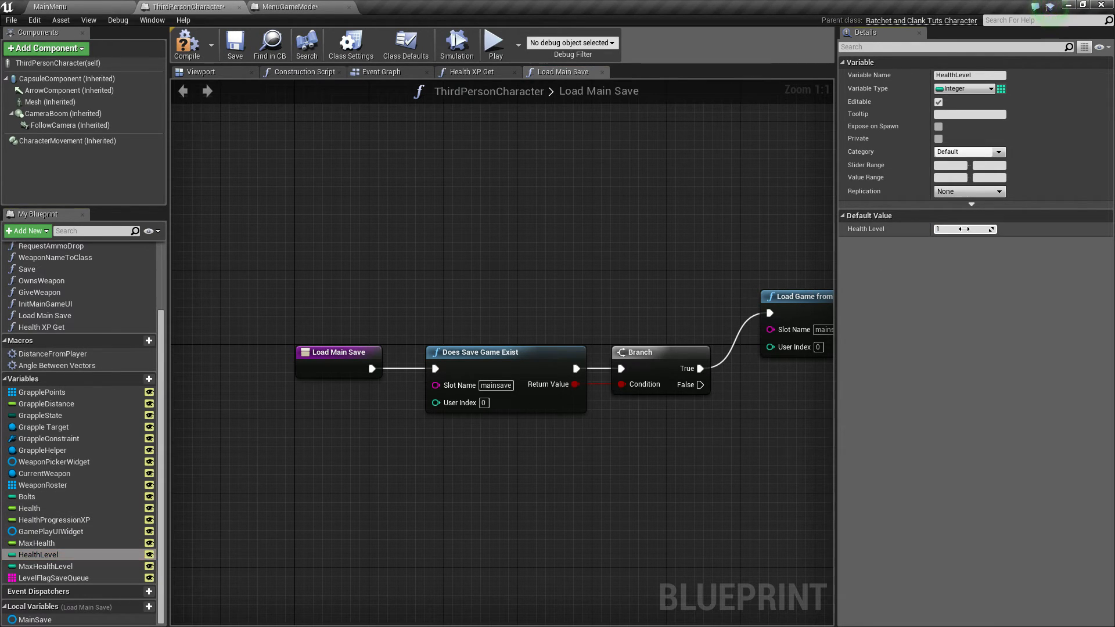
{"action": "type", "text": "0"}
{"action": "key", "text": "Return"}
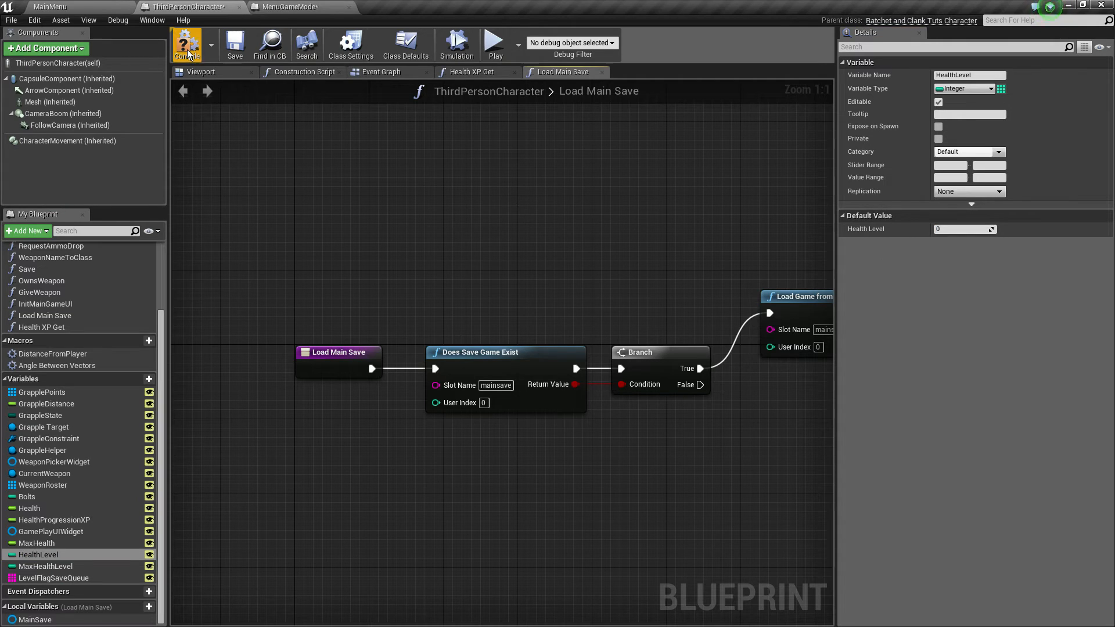
{"action": "left_click", "coordinate": [235, 46]}
Close the Load Main Save function and look over the whole Health XP Get graph
{"action": "right_click_drag", "start_coordinate": [644, 157], "coordinate": [405, 180]}
{"action": "scroll", "coordinate": [444, 145], "scroll_direction": "down", "scroll_amount": 1}
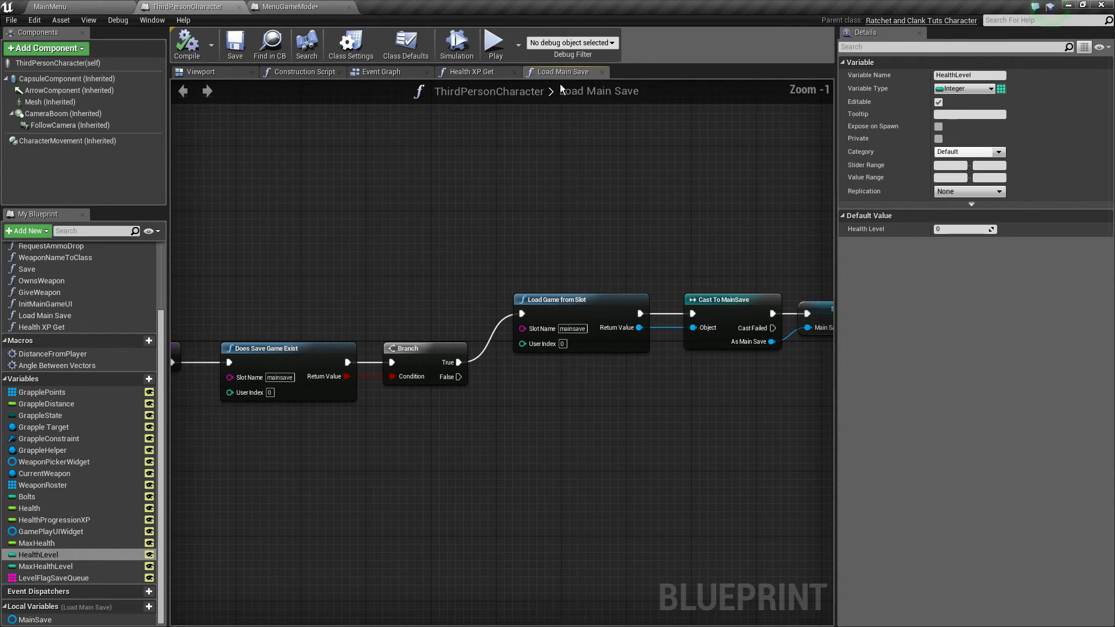
{"action": "left_click", "coordinate": [601, 72]}
{"action": "right_click_drag", "start_coordinate": [416, 206], "coordinate": [769, 85]}
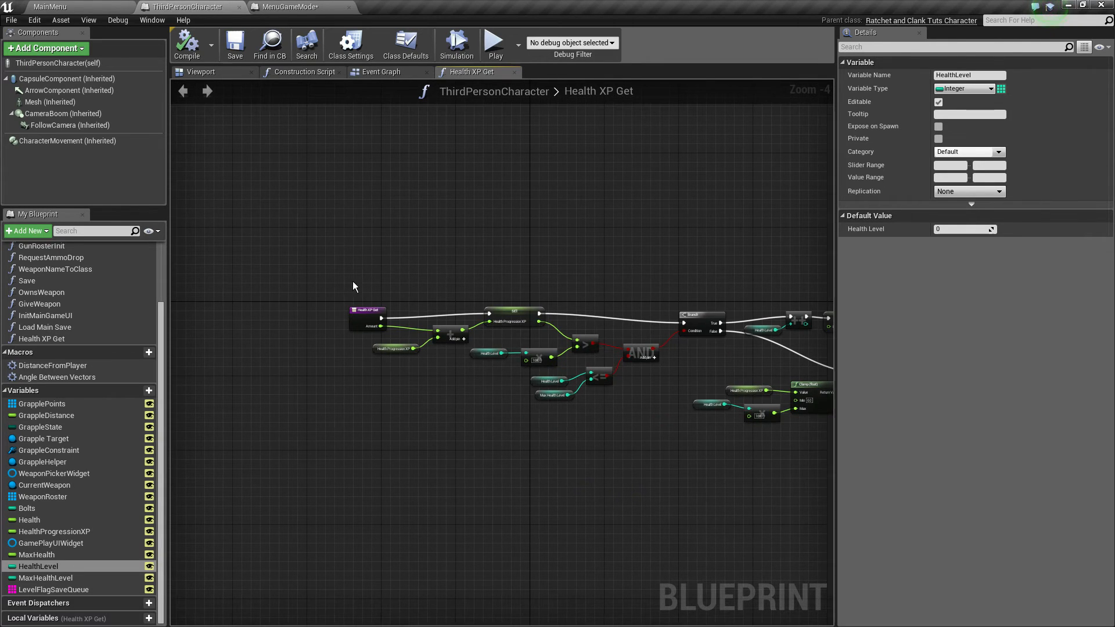
{"action": "scroll", "coordinate": [363, 316], "scroll_direction": "up", "scroll_amount": 4}
{"action": "scroll", "coordinate": [383, 250], "scroll_direction": "down", "scroll_amount": 5}
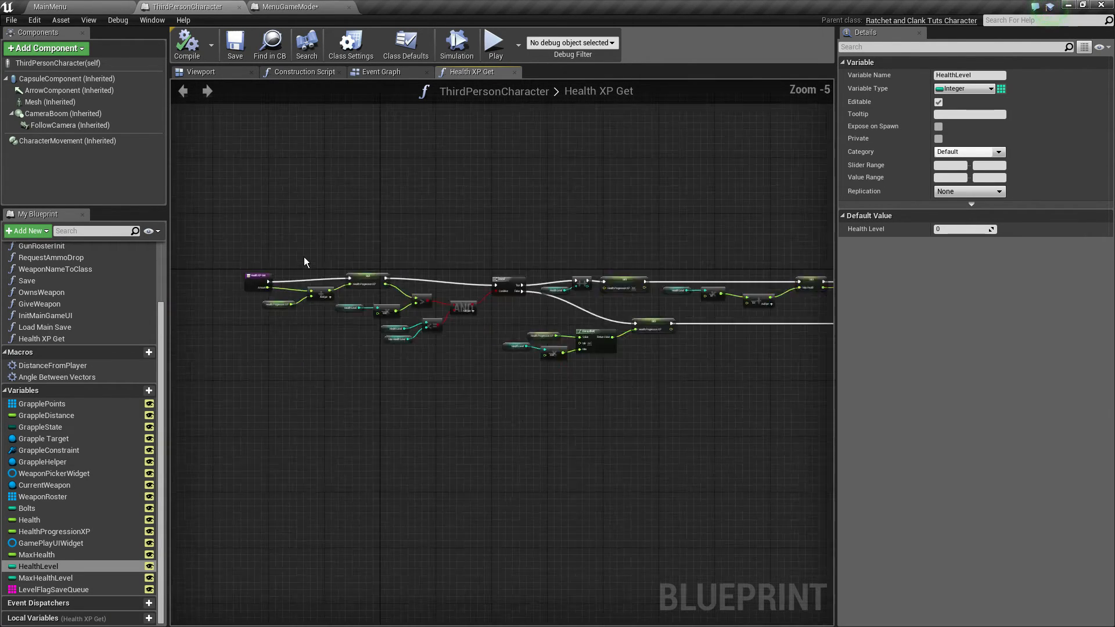
{"action": "scroll", "coordinate": [305, 257], "scroll_direction": "down", "scroll_amount": 1}
{"action": "right_click_drag", "start_coordinate": [476, 236], "coordinate": [432, 205]}
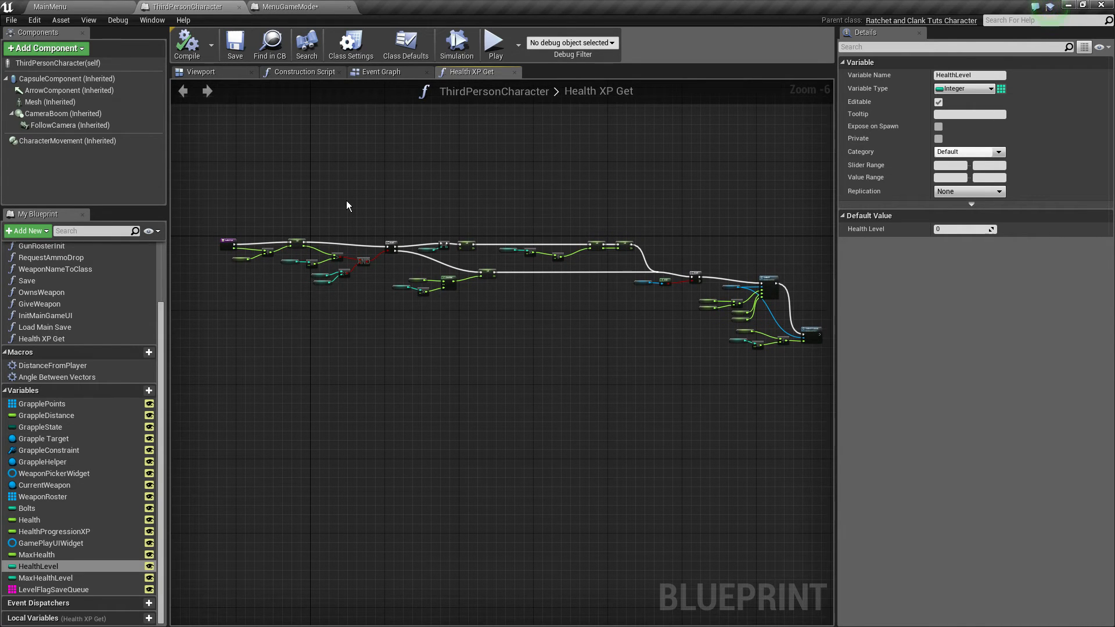
{"action": "scroll", "coordinate": [330, 197], "scroll_direction": "up", "scroll_amount": 2}
{"action": "mouse_move", "coordinate": [342, 223]}
{"action": "right_mouse_down"}
{"action": "mouse_move", "coordinate": [694, 219]}
{"action": "mouse_move", "coordinate": [720, 204]}
{"action": "right_mouse_up"}
{"action": "scroll", "coordinate": [501, 265], "scroll_direction": "up", "scroll_amount": 4}
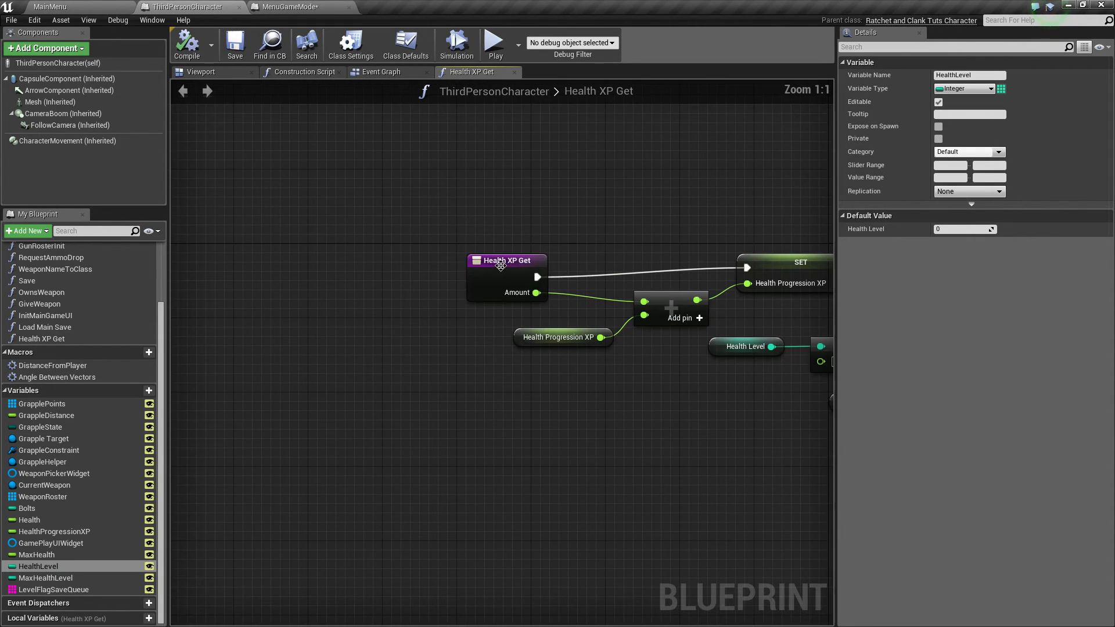
Reposition the Health XP Get entry node so its execution wire runs straight into the first Set Health Progression XP node
{"action": "left_click", "coordinate": [501, 265]}
{"action": "right_click_drag", "start_coordinate": [629, 193], "coordinate": [483, 219]}
{"action": "left_click", "coordinate": [469, 271]}
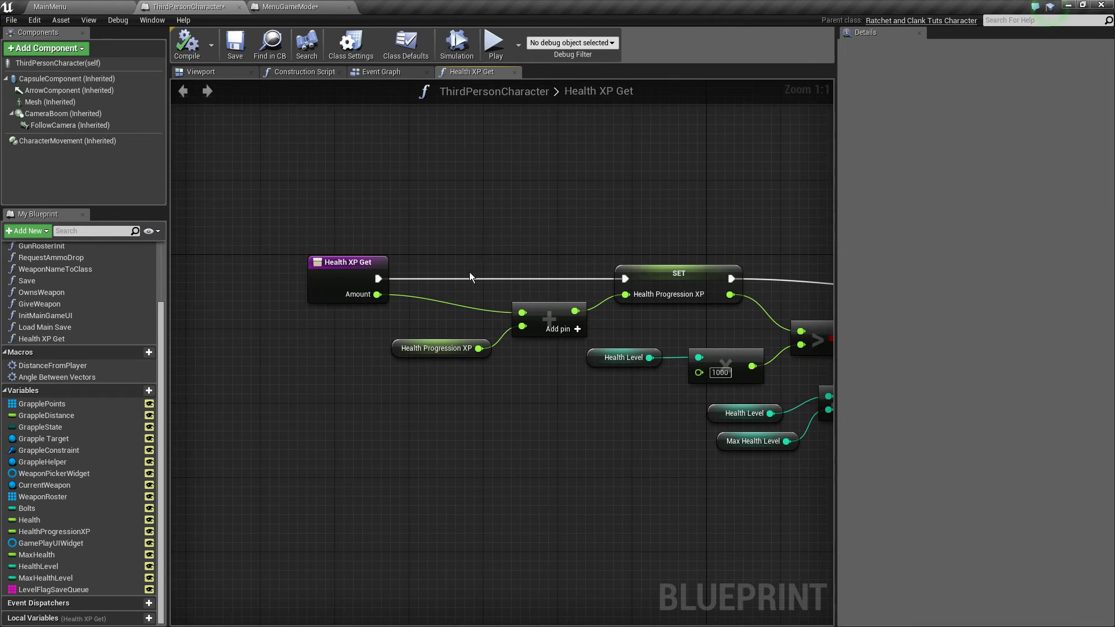
Inspect the nodes that add Amount to Health Progression XP and compare it with Health Level multiplied by 1000
{"action": "left_click_drag", "start_coordinate": [460, 366], "coordinate": [494, 368]}
{"action": "left_click", "coordinate": [516, 262]}
{"action": "right_click_drag", "start_coordinate": [515, 262], "coordinate": [434, 273]}
{"action": "mouse_move", "coordinate": [361, 241]}
{"action": "left_mouse_down"}
{"action": "mouse_move", "coordinate": [586, 340]}
{"action": "mouse_move", "coordinate": [654, 350]}
{"action": "left_mouse_up"}
{"action": "right_click_drag", "start_coordinate": [658, 346], "coordinate": [422, 346]}
{"action": "left_click", "coordinate": [617, 512]}
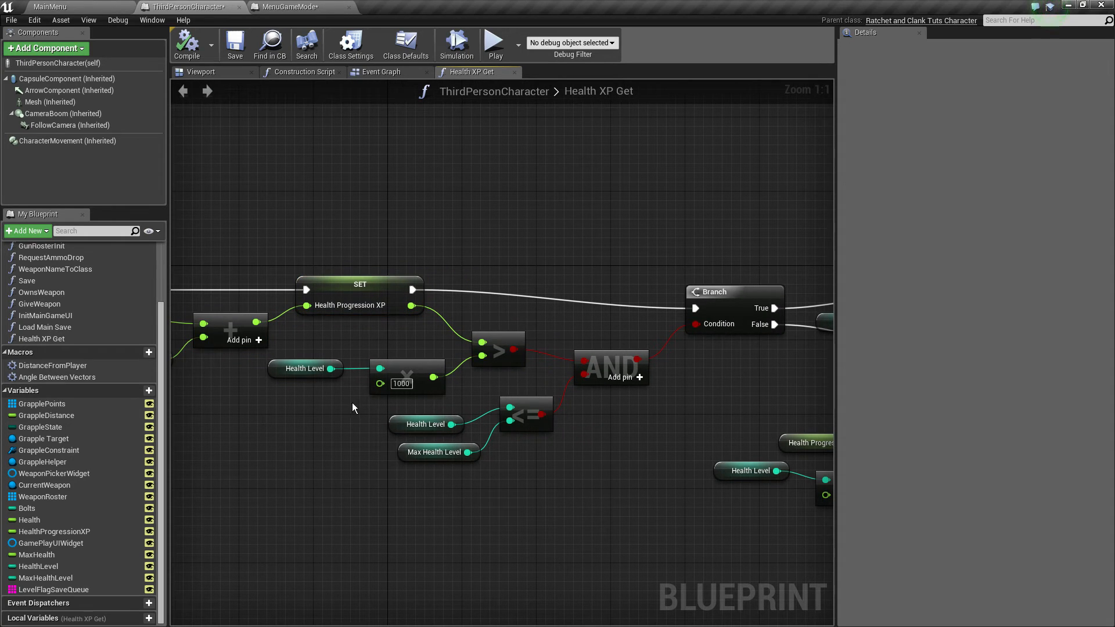
{"action": "mouse_move", "coordinate": [323, 353]}
{"action": "left_mouse_down"}
{"action": "mouse_move", "coordinate": [447, 385]}
{"action": "mouse_move", "coordinate": [527, 486]}
{"action": "mouse_move", "coordinate": [467, 416]}
{"action": "mouse_move", "coordinate": [428, 400]}
{"action": "left_mouse_up"}
{"action": "left_click", "coordinate": [371, 302]}
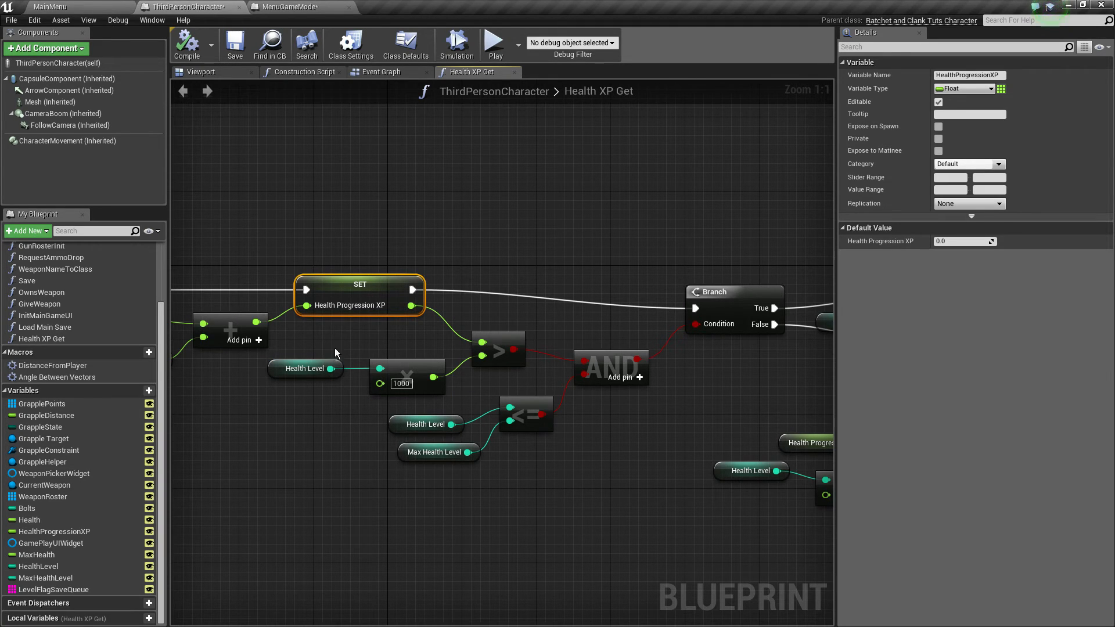
{"action": "left_click", "coordinate": [303, 368]}
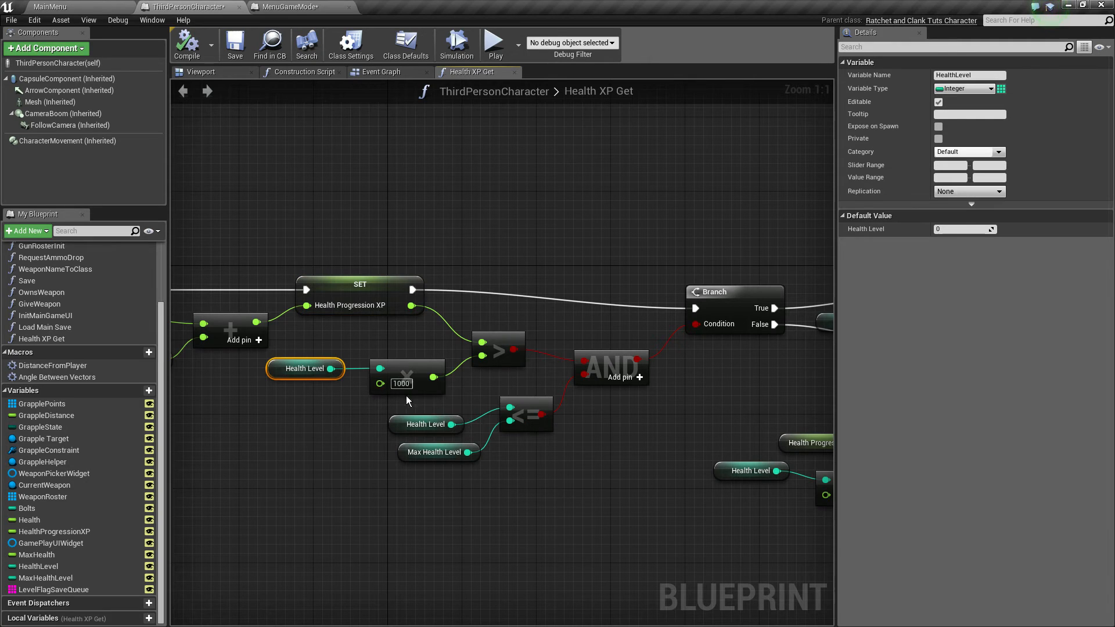
Insert an integer addition of 1 between Health Level and the first 1000 multiplier in Health XP Get, then save the blueprint
{"action": "left_click_drag", "start_coordinate": [323, 370], "coordinate": [283, 373]}
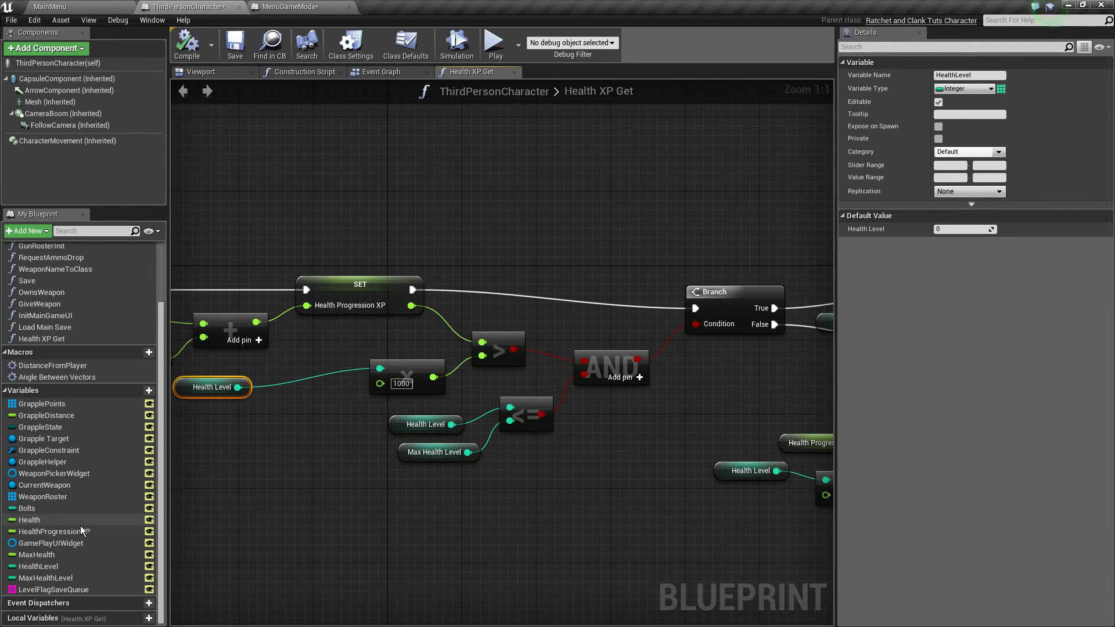
{"action": "left_click", "coordinate": [60, 566]}
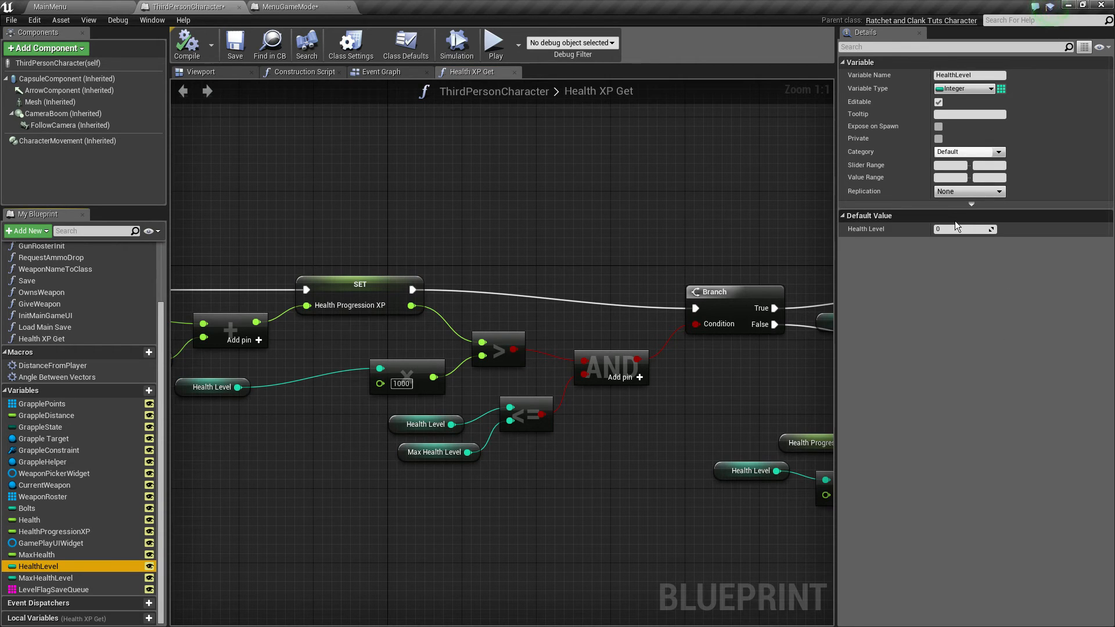
{"action": "right_click_drag", "start_coordinate": [572, 223], "coordinate": [735, 169]}
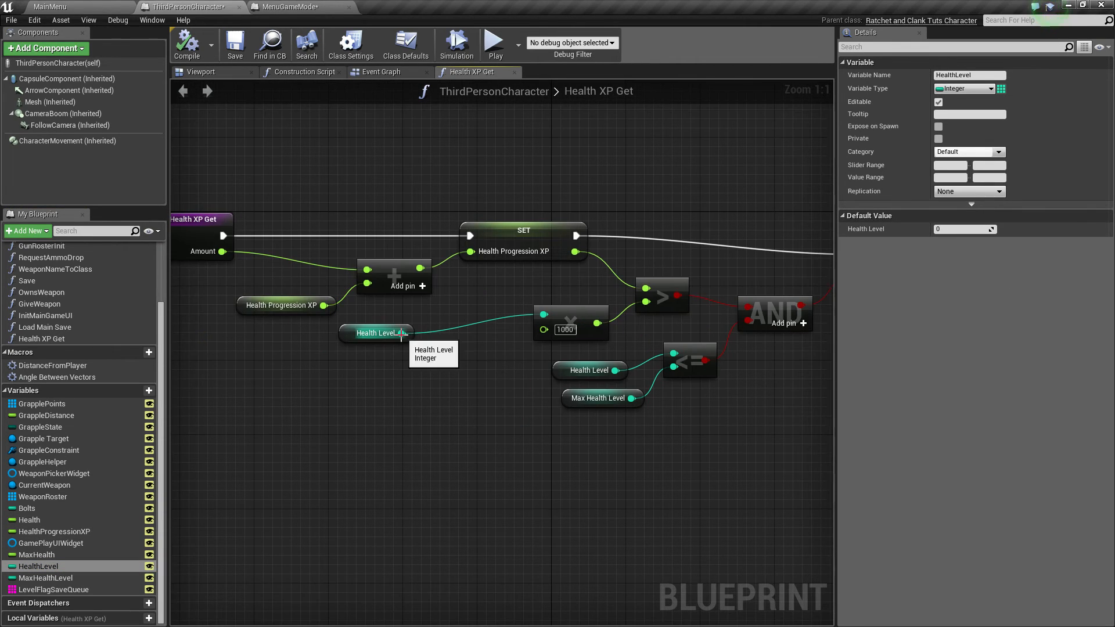
{"action": "left_click_drag", "start_coordinate": [402, 334], "coordinate": [458, 325]}
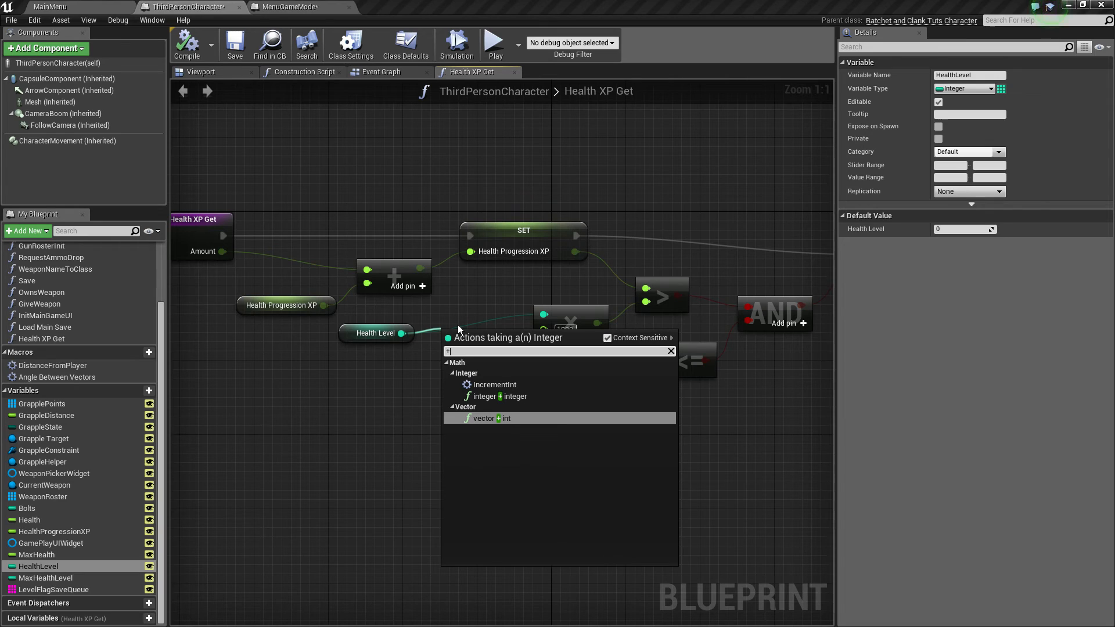
{"action": "key", "text": "Up"}
{"action": "key", "text": "Return"}
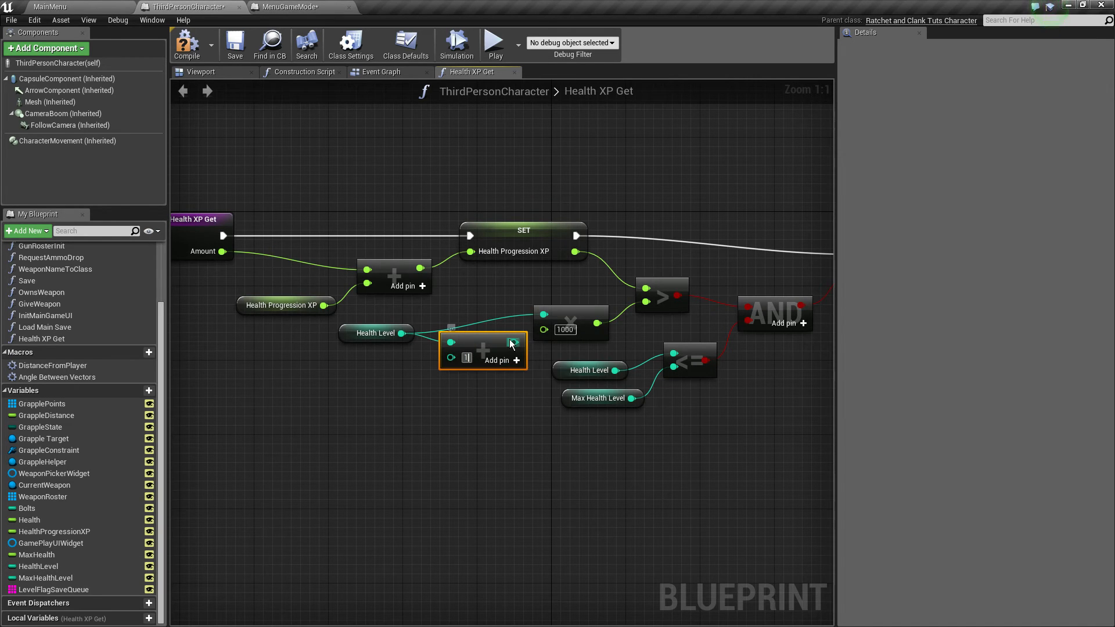
{"action": "left_click_drag", "start_coordinate": [511, 349], "coordinate": [544, 314]}
{"action": "left_click", "coordinate": [520, 316]}
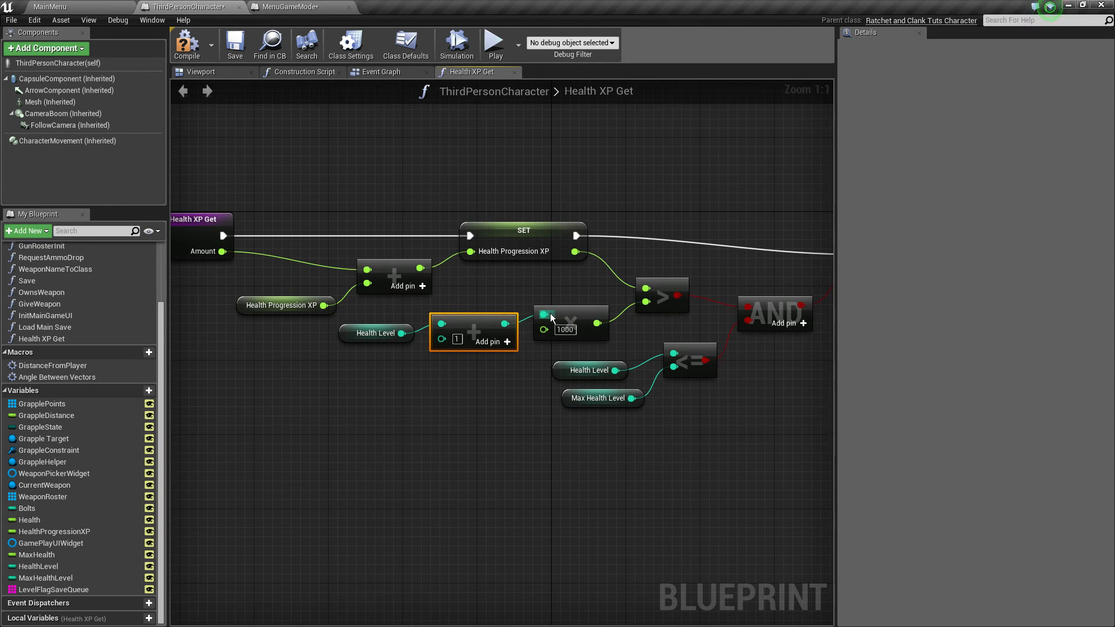
{"action": "left_click", "coordinate": [237, 49]}
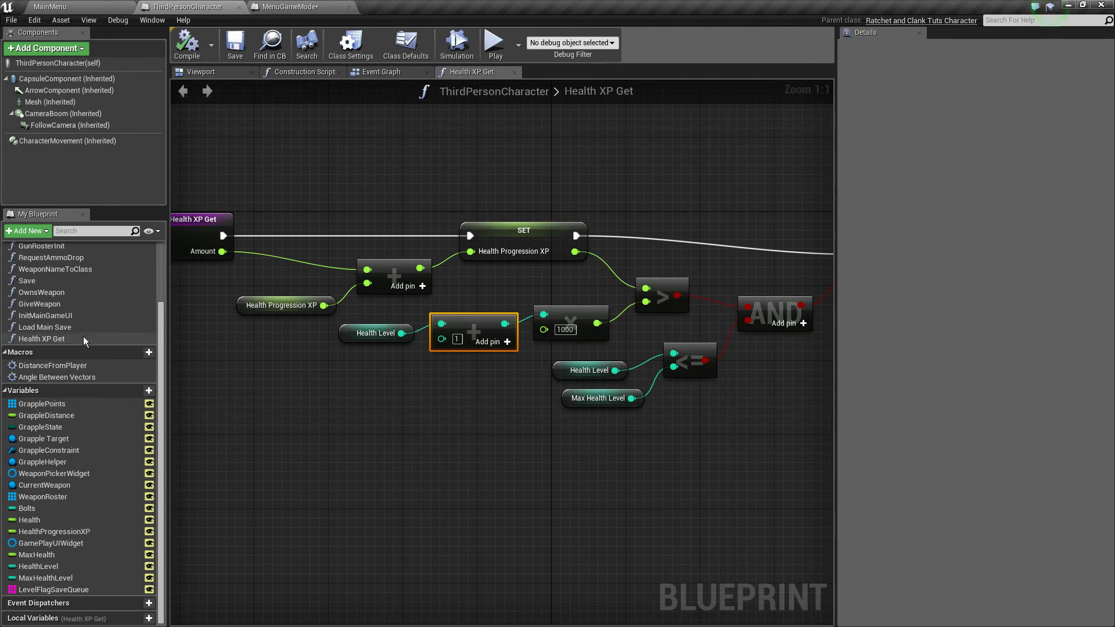
In the InitMainGameUI function, add an integer addition node of 1 fed by the Health Level used for the HP progression
{"action": "scroll", "coordinate": [84, 335], "scroll_direction": "up", "scroll_amount": 3}
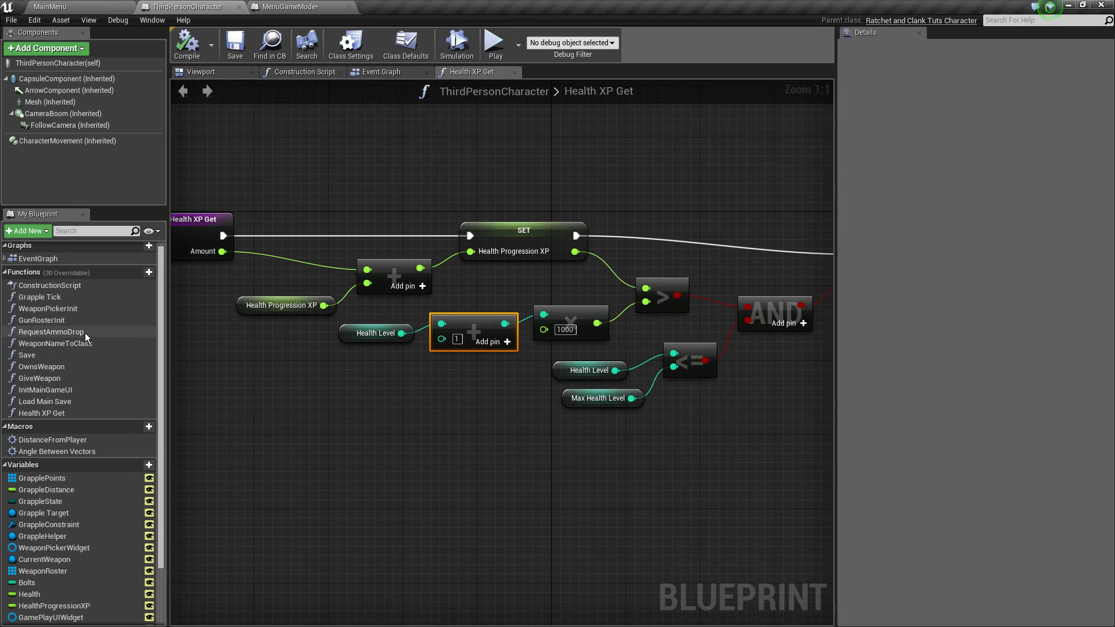
{"action": "double_click", "coordinate": [80, 392]}
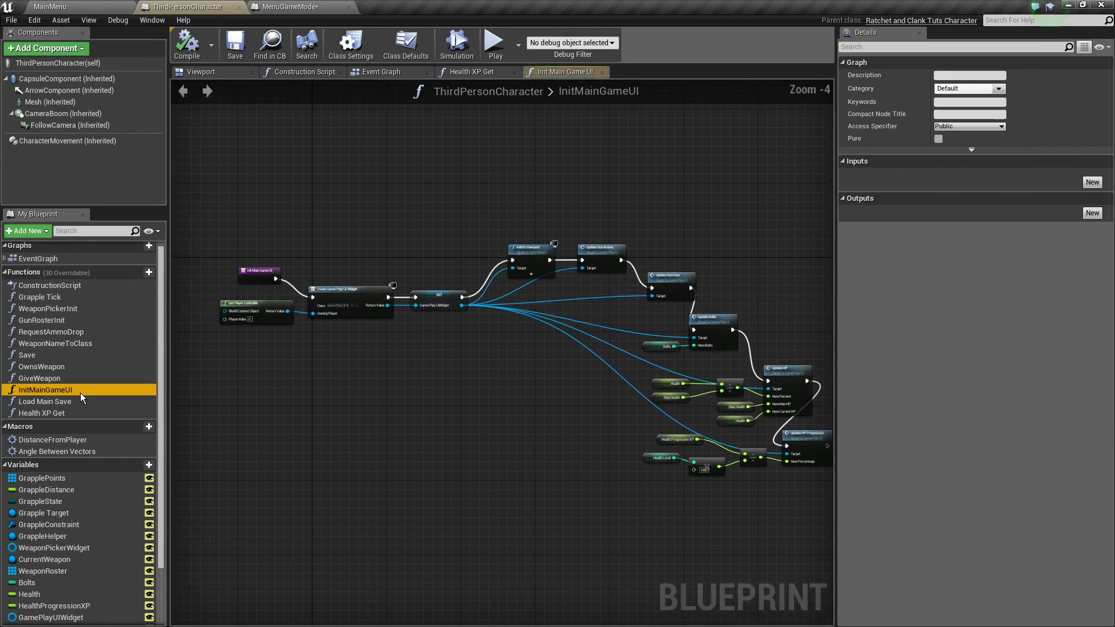
{"action": "scroll", "coordinate": [494, 485], "scroll_direction": "up", "scroll_amount": 4}
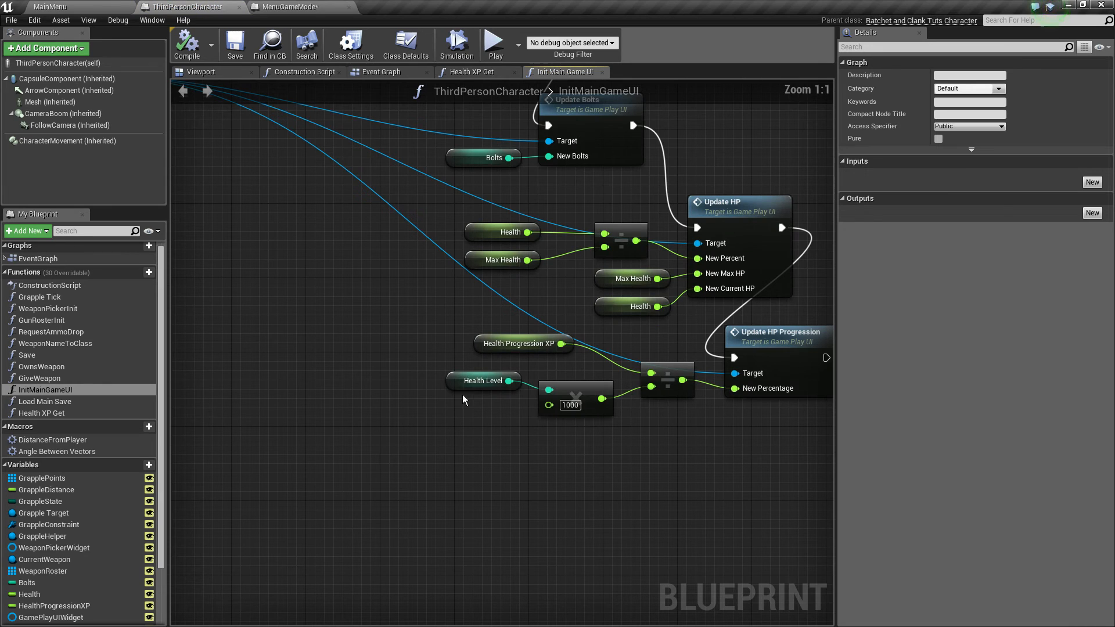
{"action": "mouse_move", "coordinate": [482, 381]}
{"action": "left_mouse_down"}
{"action": "mouse_move", "coordinate": [408, 390]}
{"action": "mouse_move", "coordinate": [466, 396]}
{"action": "left_mouse_up"}
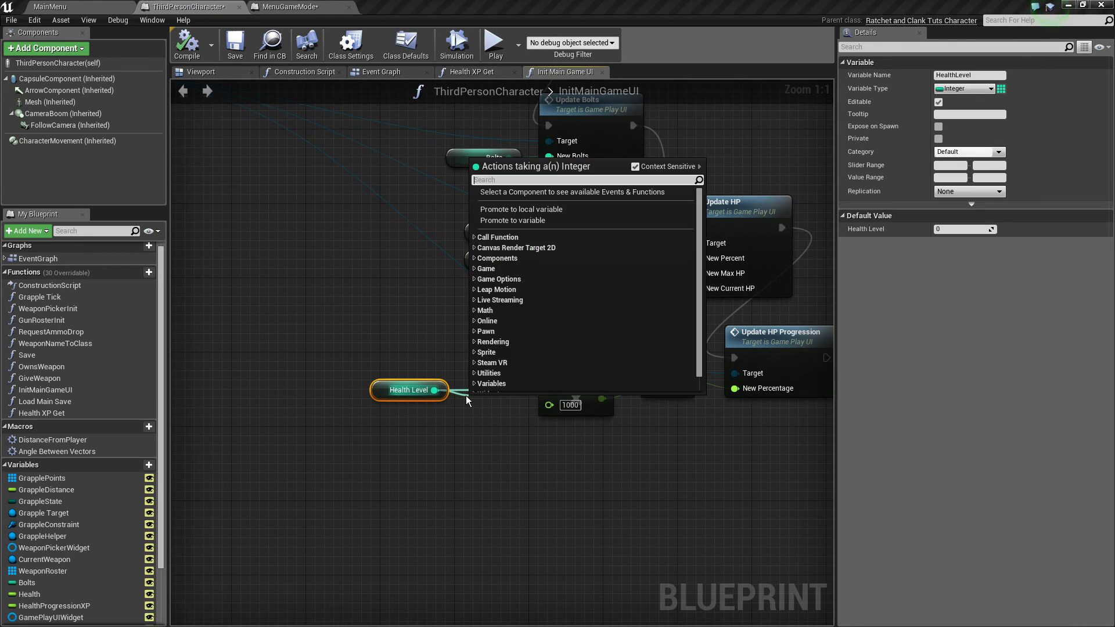
{"action": "type", "text": "+"}
{"action": "left_click", "coordinate": [552, 226]}
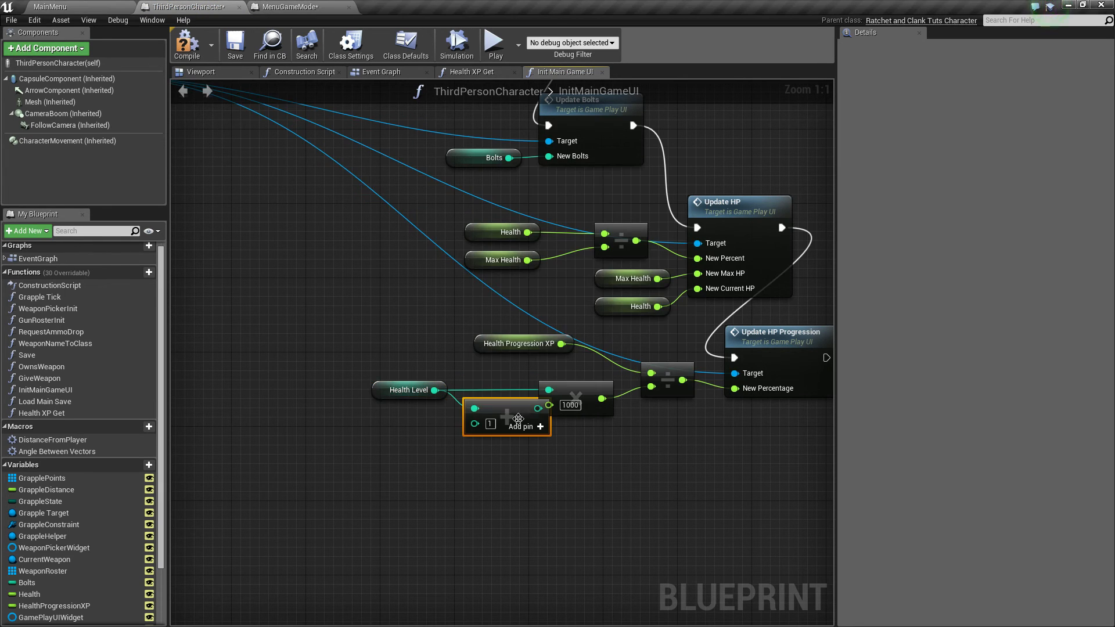
Connect the new addition's output to the 1000 multiplier, align it with Health Level and compile the blueprint
{"action": "left_click_drag", "start_coordinate": [537, 409], "coordinate": [508, 390]}
{"action": "left_click_drag", "start_coordinate": [399, 368], "coordinate": [493, 409]}
{"action": "left_click_drag", "start_coordinate": [495, 394], "coordinate": [467, 393]}
{"action": "left_click", "coordinate": [452, 313]}
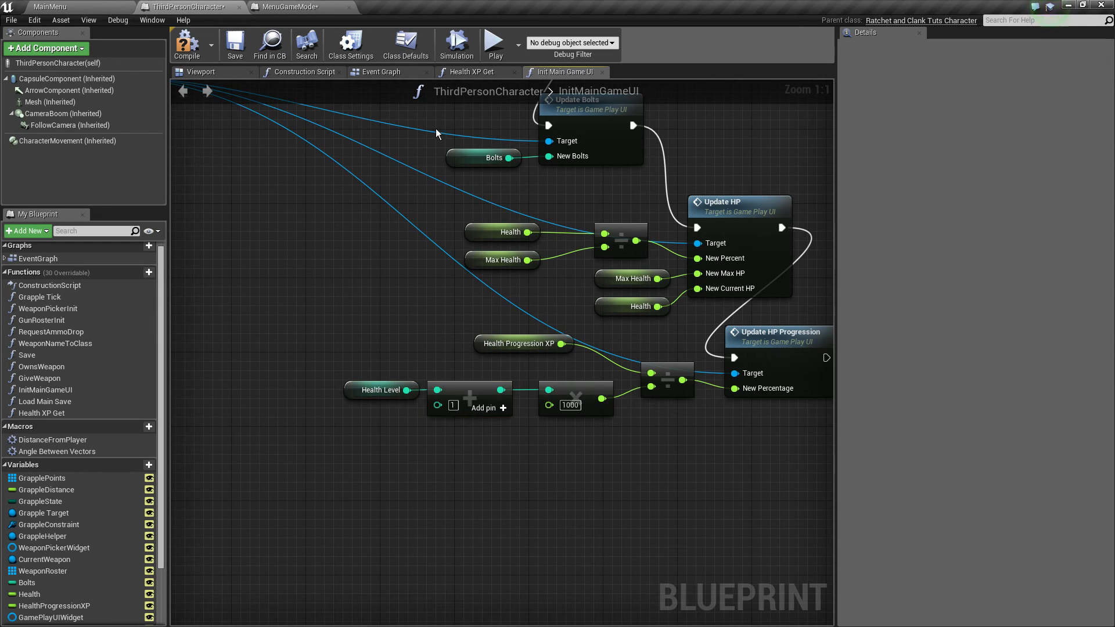
{"action": "left_click", "coordinate": [187, 44]}
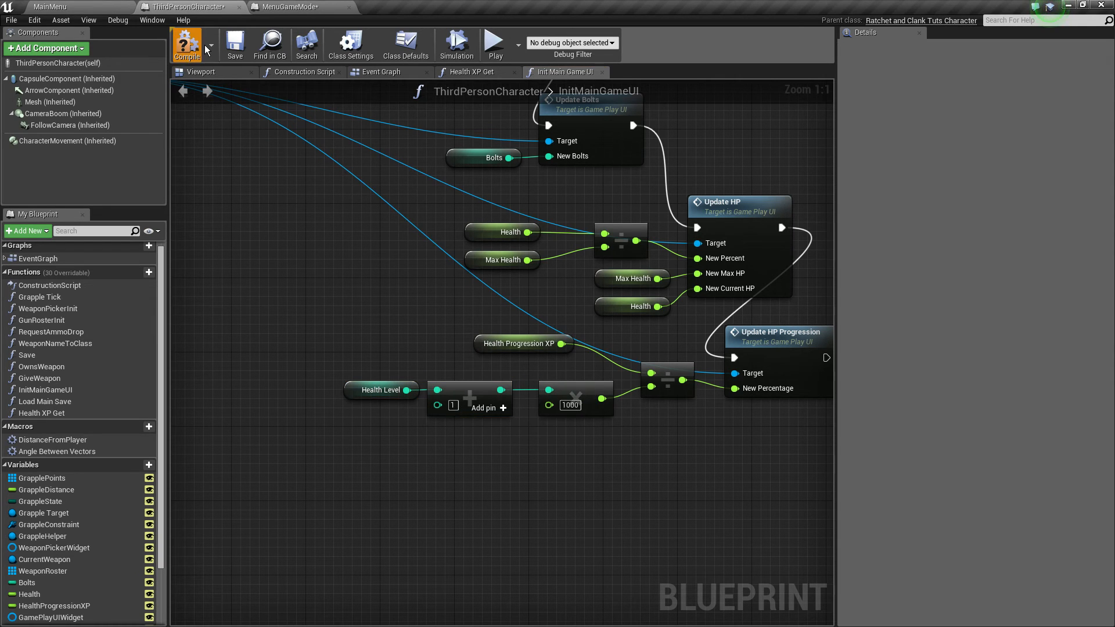
Close InitMainGameUI and review the XP threshold and Max Health Level comparisons joined by AND in Health XP Get
{"action": "left_click", "coordinate": [602, 73]}
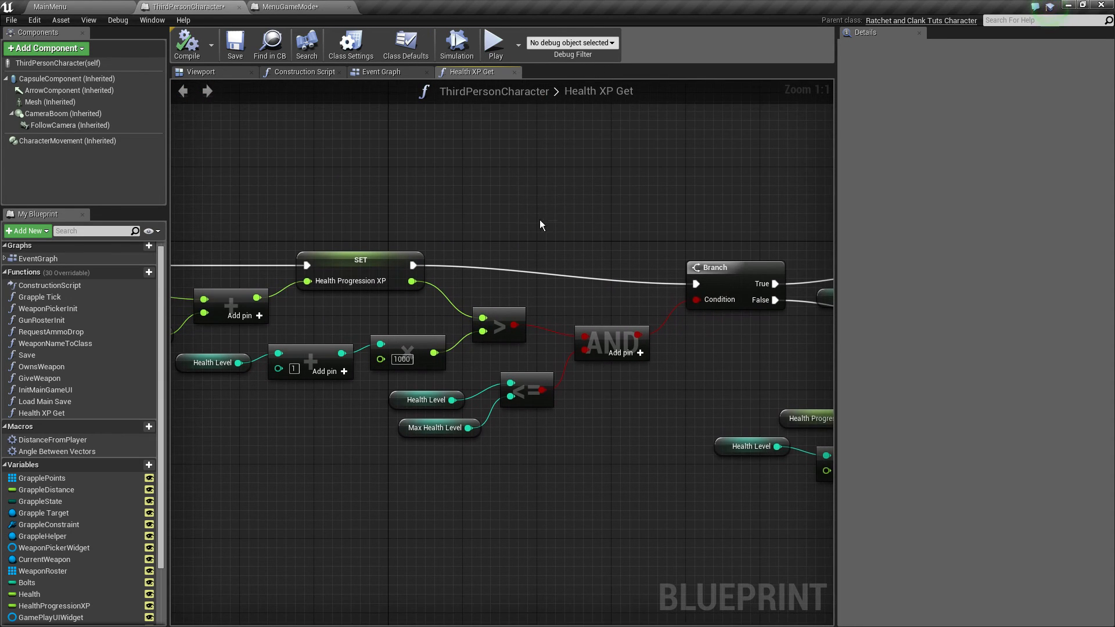
{"action": "mouse_move", "coordinate": [582, 454]}
{"action": "left_mouse_down"}
{"action": "mouse_move", "coordinate": [371, 385]}
{"action": "mouse_move", "coordinate": [507, 403]}
{"action": "mouse_move", "coordinate": [545, 458]}
{"action": "left_mouse_up"}
{"action": "left_click", "coordinate": [618, 471]}
{"action": "left_click", "coordinate": [371, 386]}
{"action": "left_click", "coordinate": [543, 459]}
{"action": "mouse_move", "coordinate": [447, 465]}
{"action": "left_mouse_down"}
{"action": "mouse_move", "coordinate": [381, 419]}
{"action": "mouse_move", "coordinate": [504, 451]}
{"action": "left_mouse_up"}
{"action": "left_click", "coordinate": [381, 418]}
{"action": "left_click", "coordinate": [487, 458]}
{"action": "left_click", "coordinate": [400, 394]}
{"action": "right_click_drag", "start_coordinate": [622, 386], "coordinate": [550, 392]}
{"action": "left_click", "coordinate": [463, 475]}
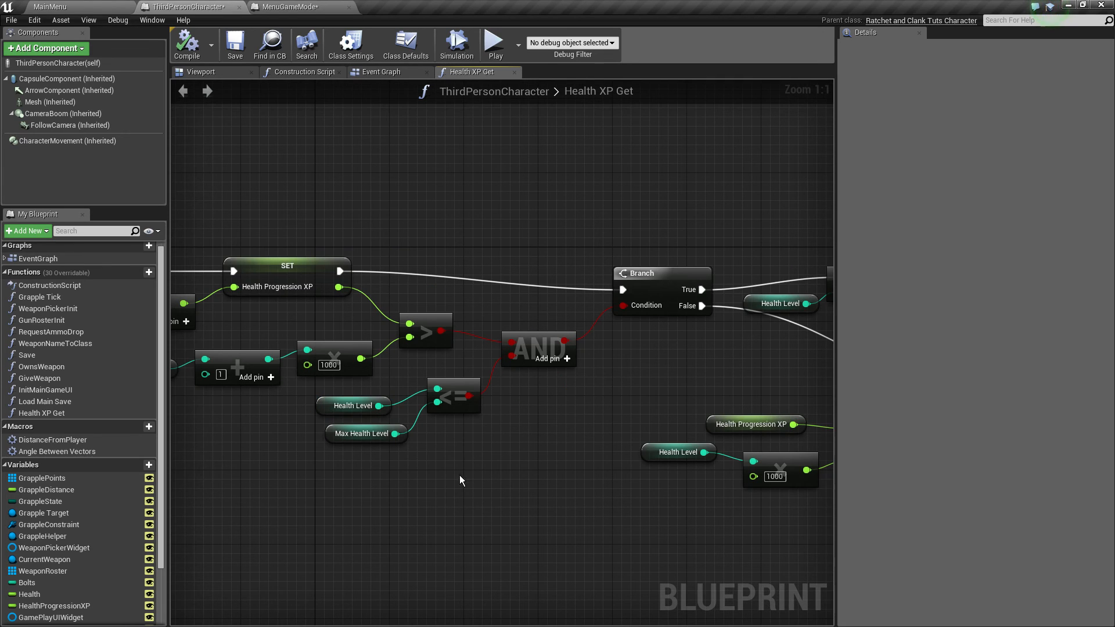
{"action": "left_click_drag", "start_coordinate": [356, 413], "coordinate": [354, 410]}
{"action": "left_click", "coordinate": [506, 420]}
Examine the Branch node's True path and the False path that clamps Health Progression XP
{"action": "right_click_drag", "start_coordinate": [606, 414], "coordinate": [548, 453]}
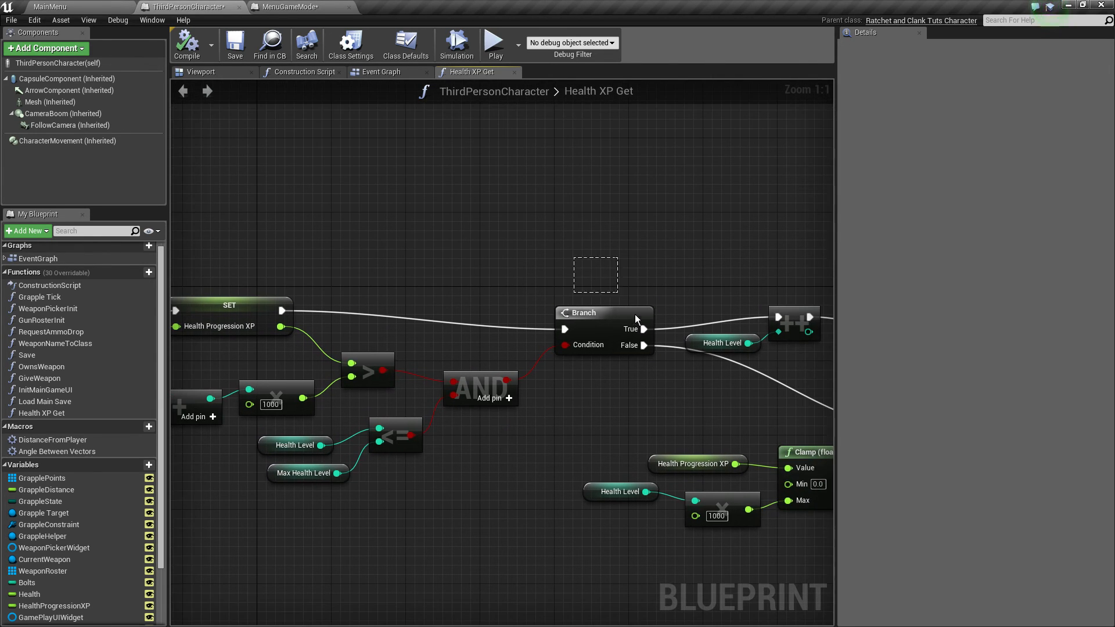
{"action": "right_click_drag", "start_coordinate": [646, 388], "coordinate": [352, 322]}
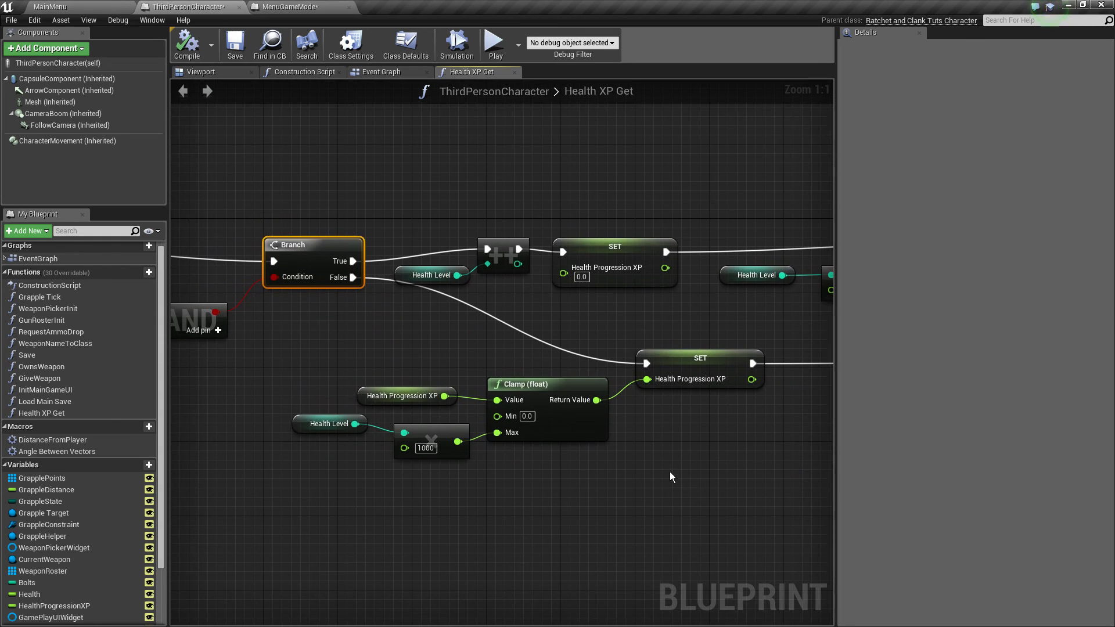
{"action": "left_click_drag", "start_coordinate": [755, 511], "coordinate": [301, 346]}
{"action": "left_click", "coordinate": [305, 320]}
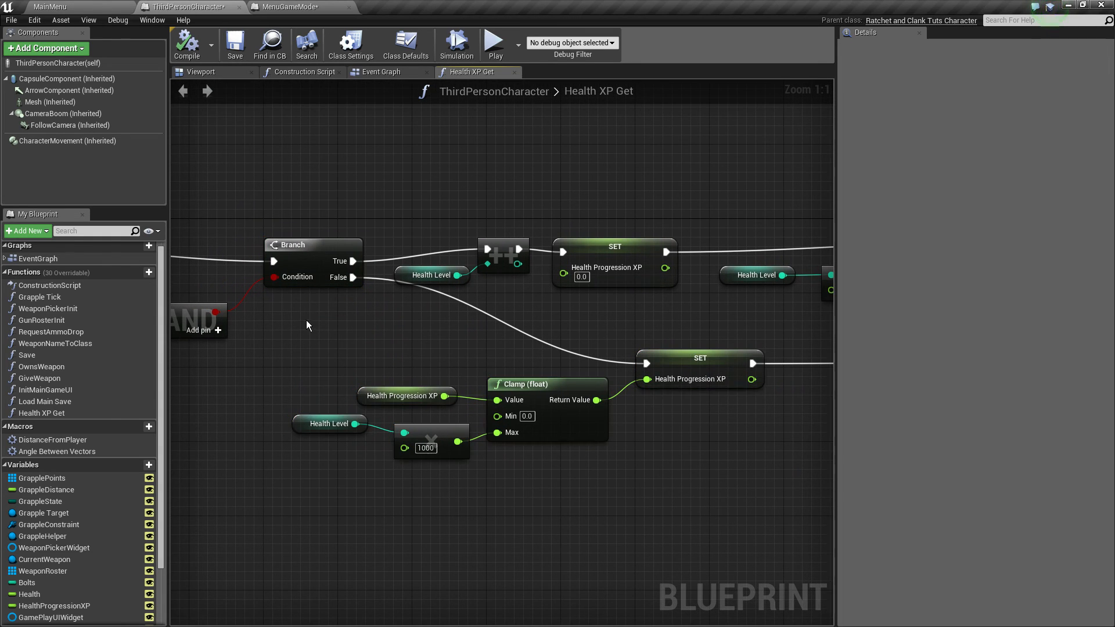
{"action": "left_click", "coordinate": [306, 245]}
{"action": "right_click_drag", "start_coordinate": [442, 198], "coordinate": [318, 273]}
{"action": "scroll", "coordinate": [310, 271], "scroll_direction": "down", "scroll_amount": 1}
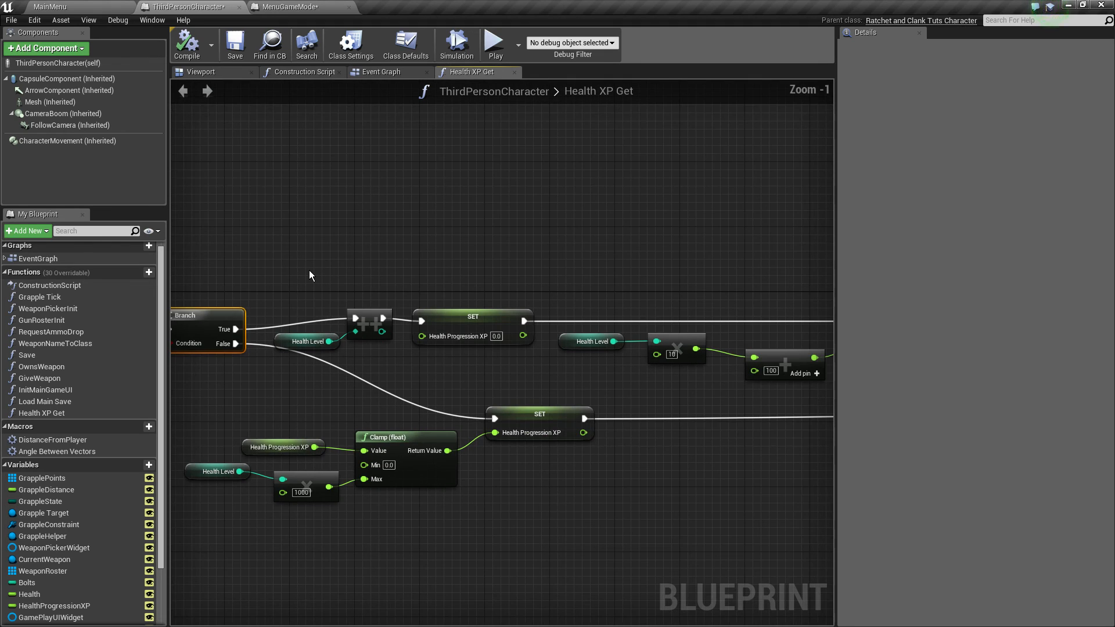
Review the Health Level increment node and the node that resets Health Progression XP to 0.0
{"action": "left_click_drag", "start_coordinate": [375, 346], "coordinate": [376, 348]}
{"action": "scroll", "coordinate": [376, 347], "scroll_direction": "up", "scroll_amount": 1}
{"action": "right_click", "coordinate": [439, 347]}
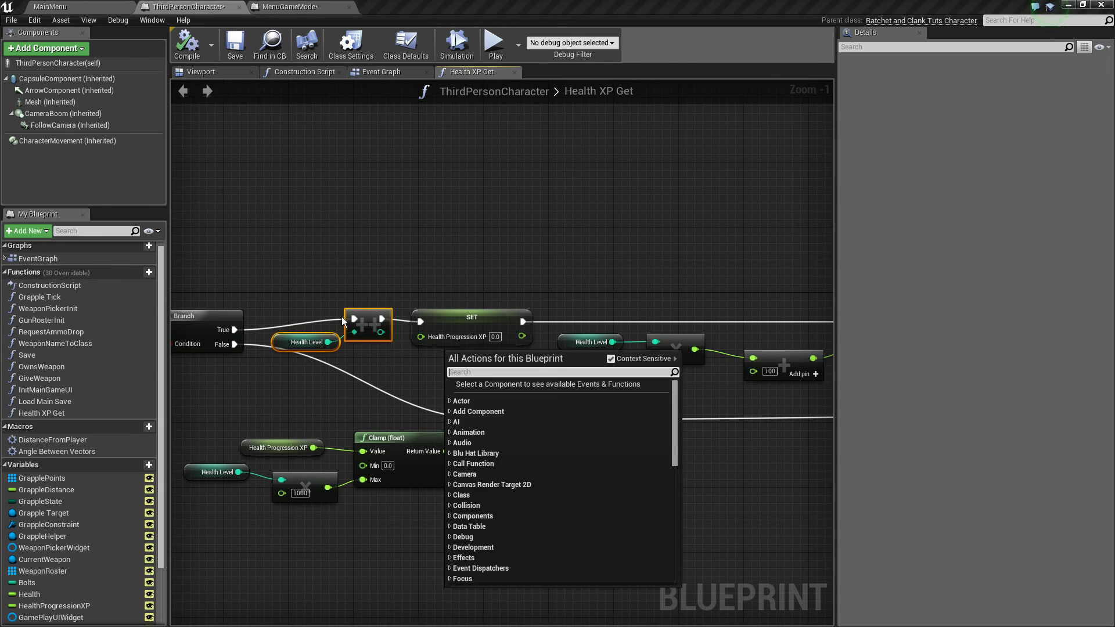
{"action": "left_click", "coordinate": [447, 231]}
{"action": "right_click_drag", "start_coordinate": [581, 191], "coordinate": [522, 221]}
{"action": "left_click_drag", "start_coordinate": [414, 333], "coordinate": [466, 398]}
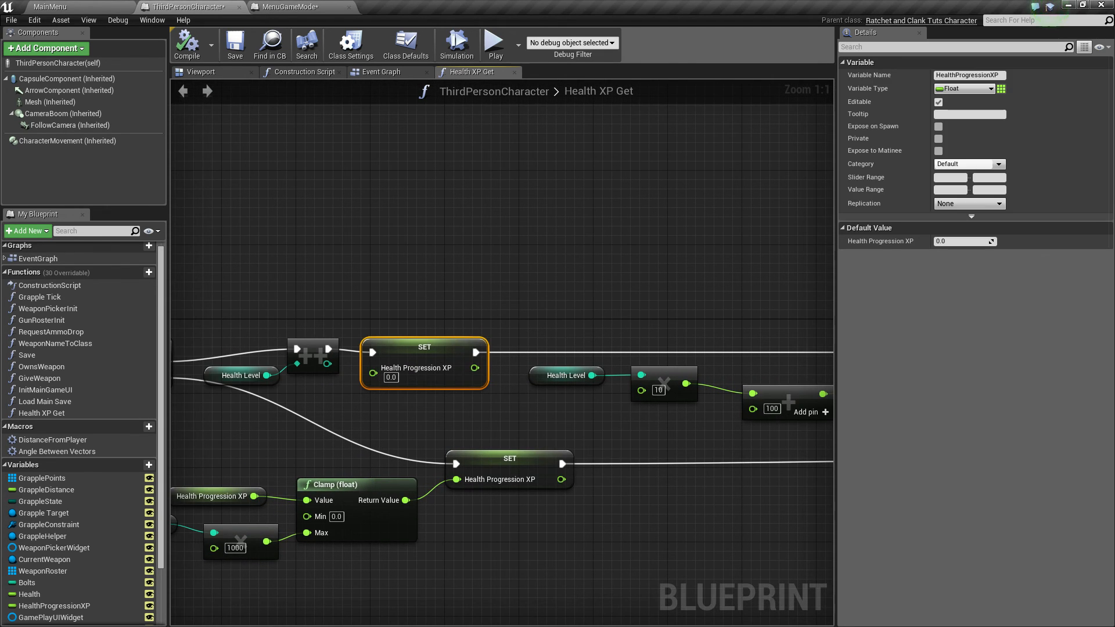
{"action": "right_click_drag", "start_coordinate": [500, 404], "coordinate": [358, 398]}
{"action": "right_click_drag", "start_coordinate": [478, 295], "coordinate": [318, 266]}
Inspect the Health Level times 10 plus 100 calculation that sets Max Health and Health
{"action": "left_click", "coordinate": [295, 267]}
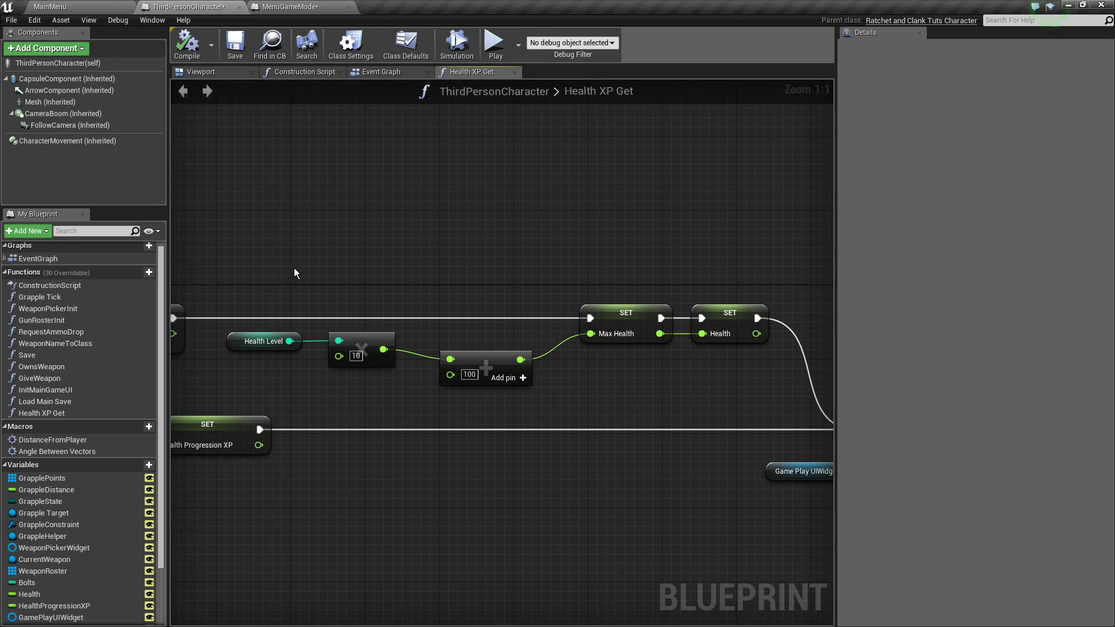
{"action": "mouse_move", "coordinate": [293, 267]}
{"action": "left_mouse_down"}
{"action": "mouse_move", "coordinate": [437, 348]}
{"action": "mouse_move", "coordinate": [584, 402]}
{"action": "left_mouse_up"}
{"action": "left_click", "coordinate": [584, 401]}
{"action": "left_click_drag", "start_coordinate": [365, 382], "coordinate": [365, 382]}
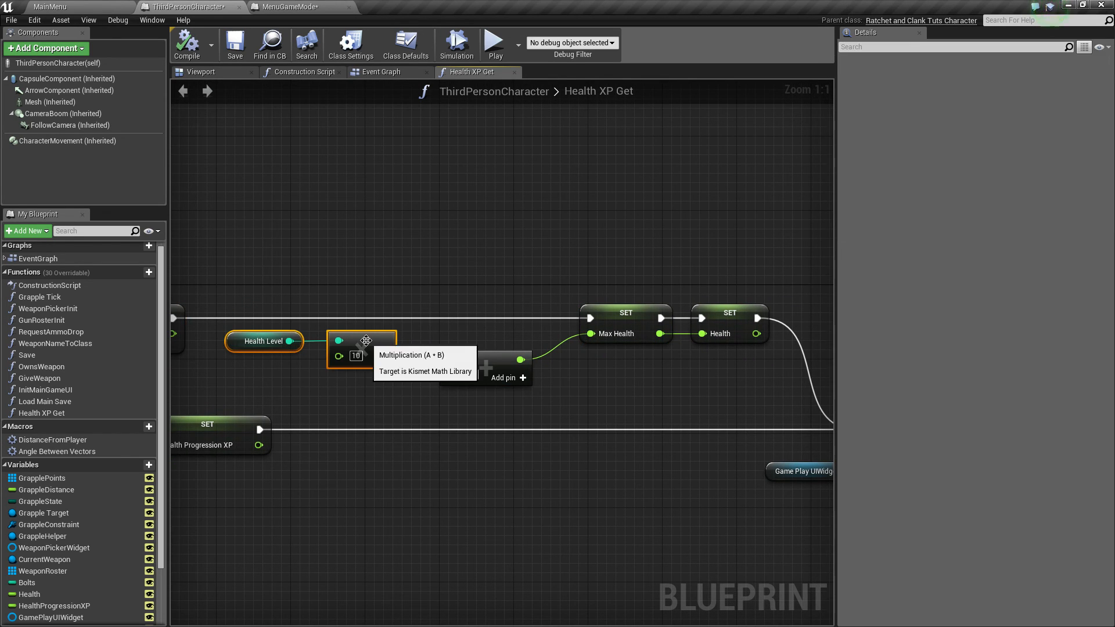
{"action": "mouse_move", "coordinate": [628, 420]}
{"action": "right_mouse_down"}
{"action": "mouse_move", "coordinate": [527, 458]}
{"action": "mouse_move", "coordinate": [506, 394]}
{"action": "mouse_move", "coordinate": [485, 385]}
{"action": "right_mouse_up"}
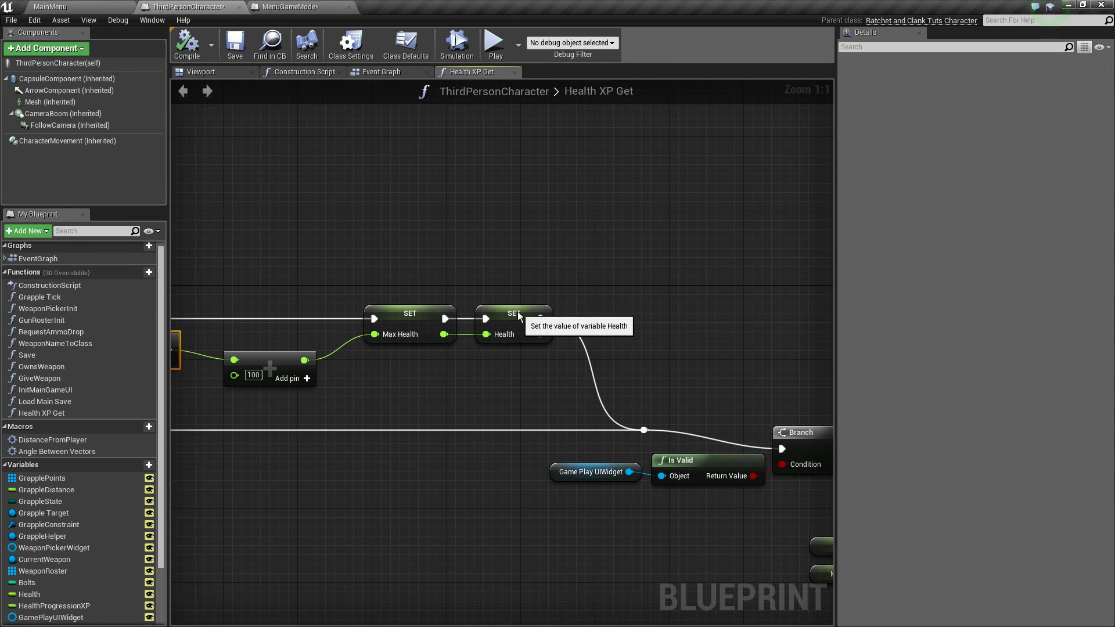
{"action": "left_click", "coordinate": [516, 312]}
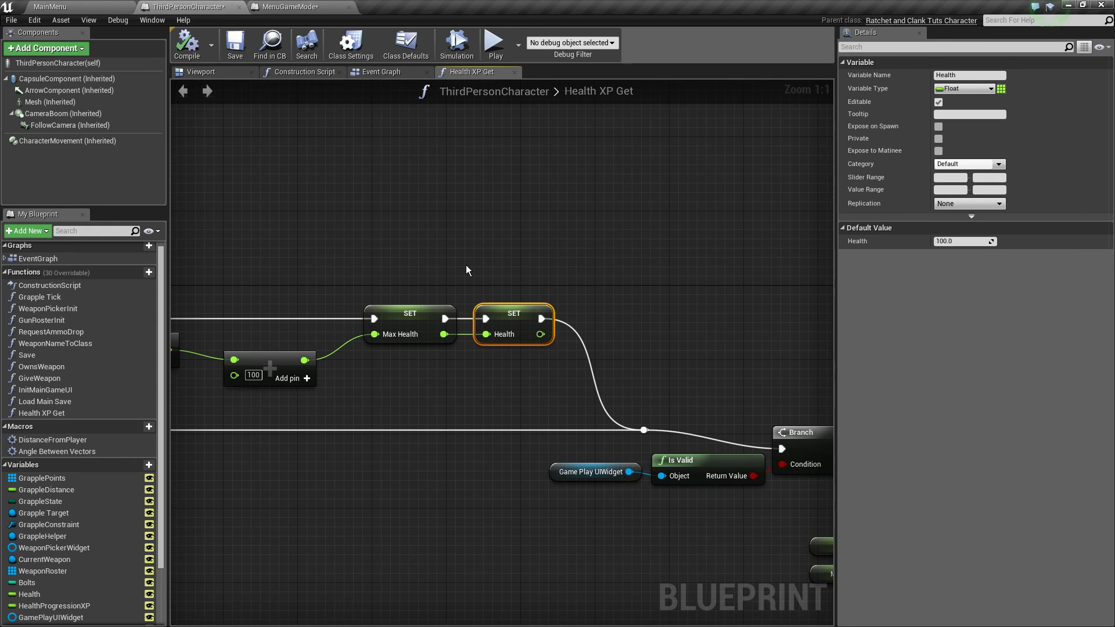
Add an integer addition of 1 between Health Level and the 1000 multiplication that feeds the Health Progression XP Clamp's Max
{"action": "scroll", "coordinate": [313, 284], "scroll_direction": "down", "scroll_amount": 2}
{"action": "right_click_drag", "start_coordinate": [347, 279], "coordinate": [394, 249]}
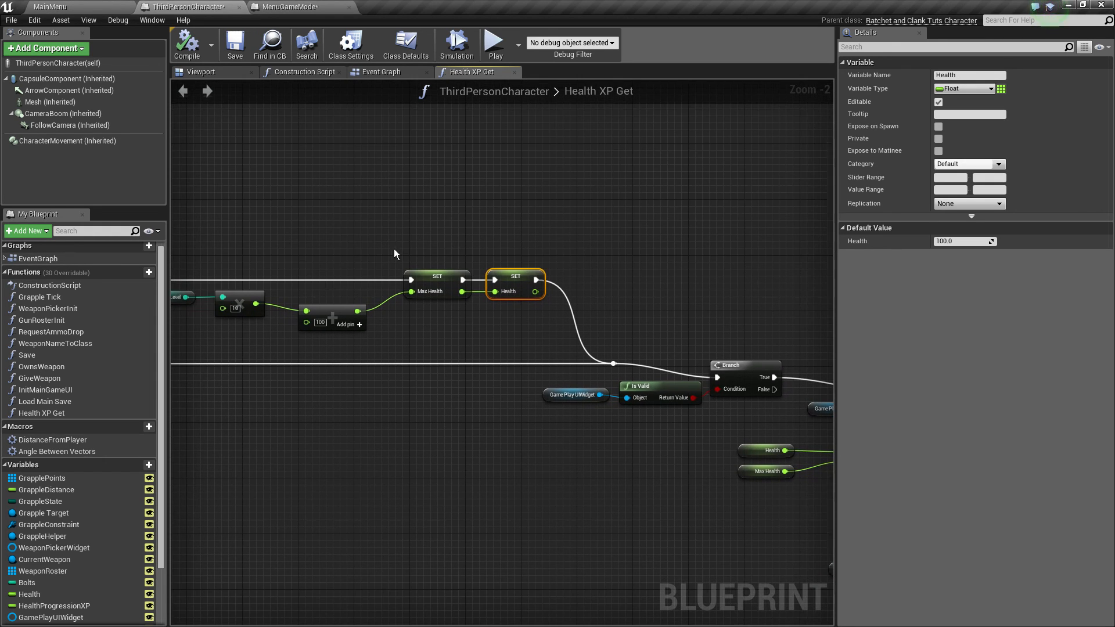
{"action": "scroll", "coordinate": [280, 395], "scroll_direction": "up", "scroll_amount": 2}
{"action": "mouse_move", "coordinate": [280, 395]}
{"action": "right_mouse_down"}
{"action": "mouse_move", "coordinate": [398, 391]}
{"action": "mouse_move", "coordinate": [570, 351]}
{"action": "mouse_move", "coordinate": [542, 400]}
{"action": "mouse_move", "coordinate": [791, 305]}
{"action": "mouse_move", "coordinate": [690, 396]}
{"action": "right_mouse_up"}
{"action": "left_click", "coordinate": [294, 217]}
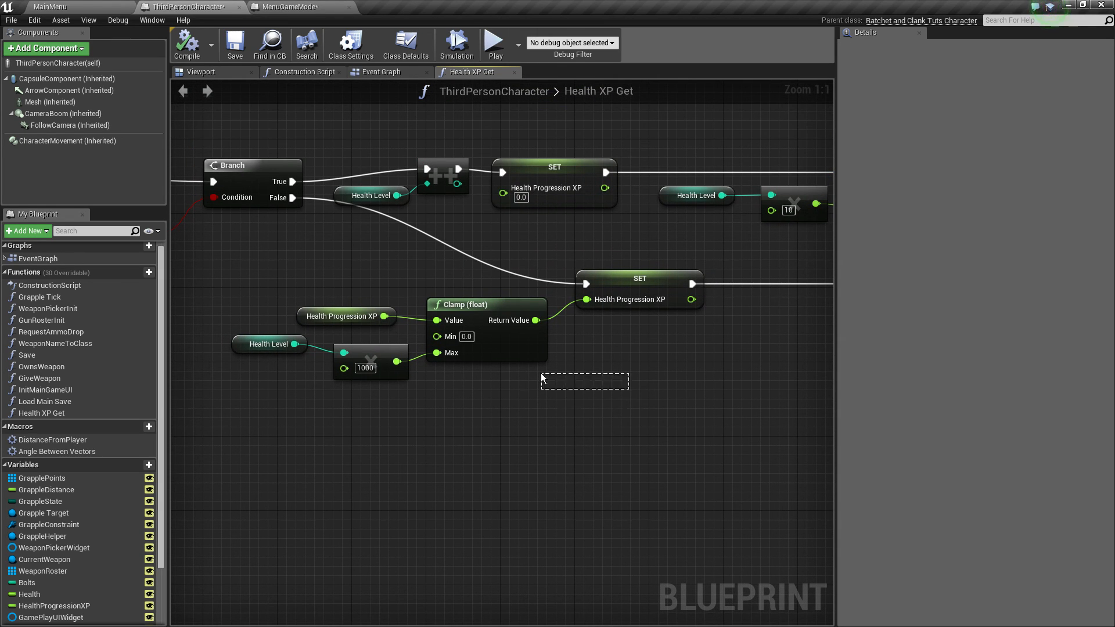
{"action": "left_click_drag", "start_coordinate": [296, 313], "coordinate": [365, 367]}
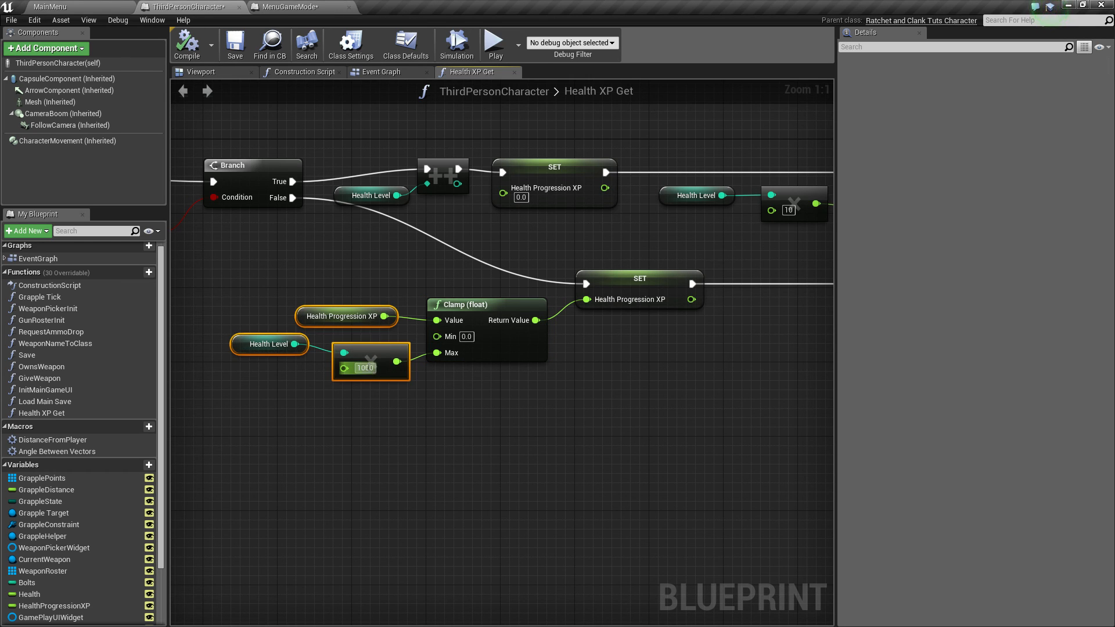
{"action": "left_click", "coordinate": [452, 433]}
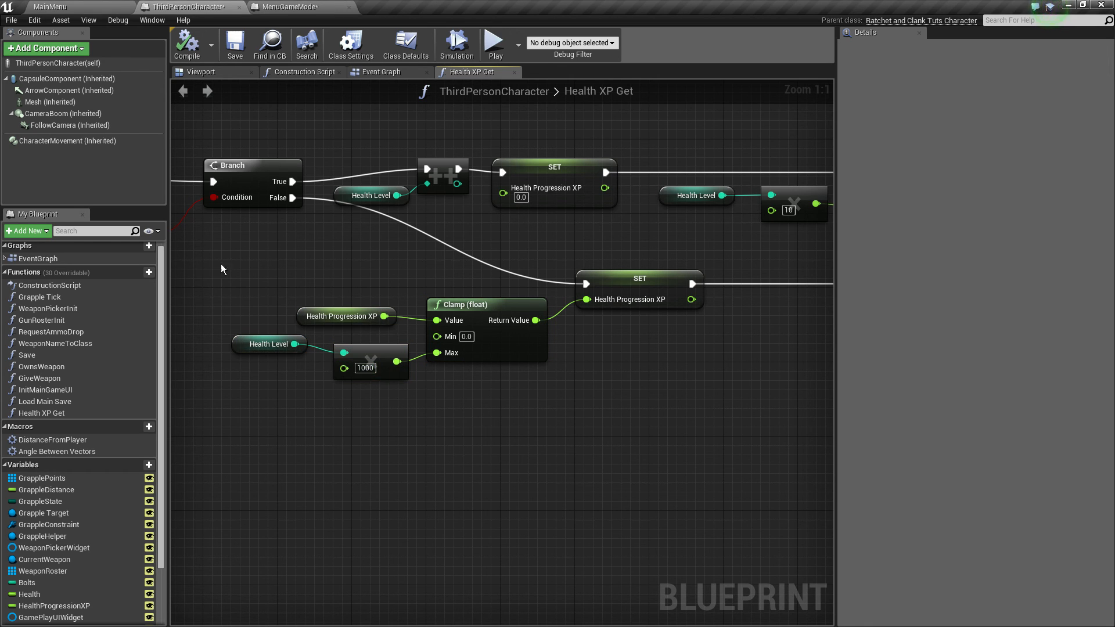
{"action": "right_click_drag", "start_coordinate": [235, 351], "coordinate": [401, 367]}
{"action": "mouse_move", "coordinate": [400, 366]}
{"action": "left_mouse_down"}
{"action": "mouse_move", "coordinate": [286, 366]}
{"action": "mouse_move", "coordinate": [407, 368]}
{"action": "left_mouse_up"}
{"action": "type", "text": "+"}
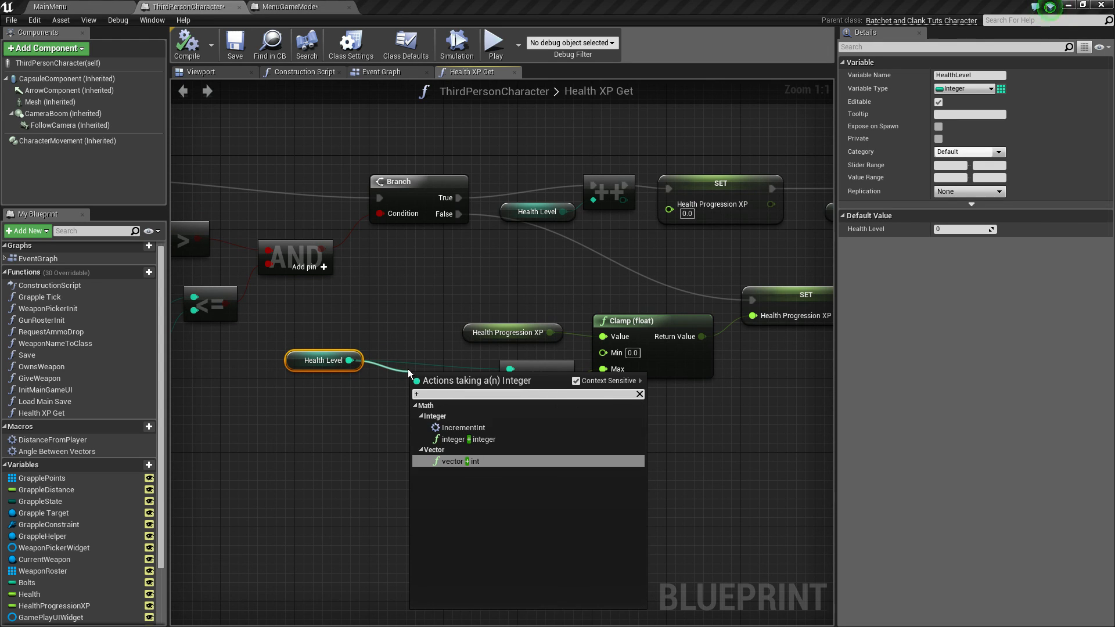
{"action": "left_click", "coordinate": [485, 439]}
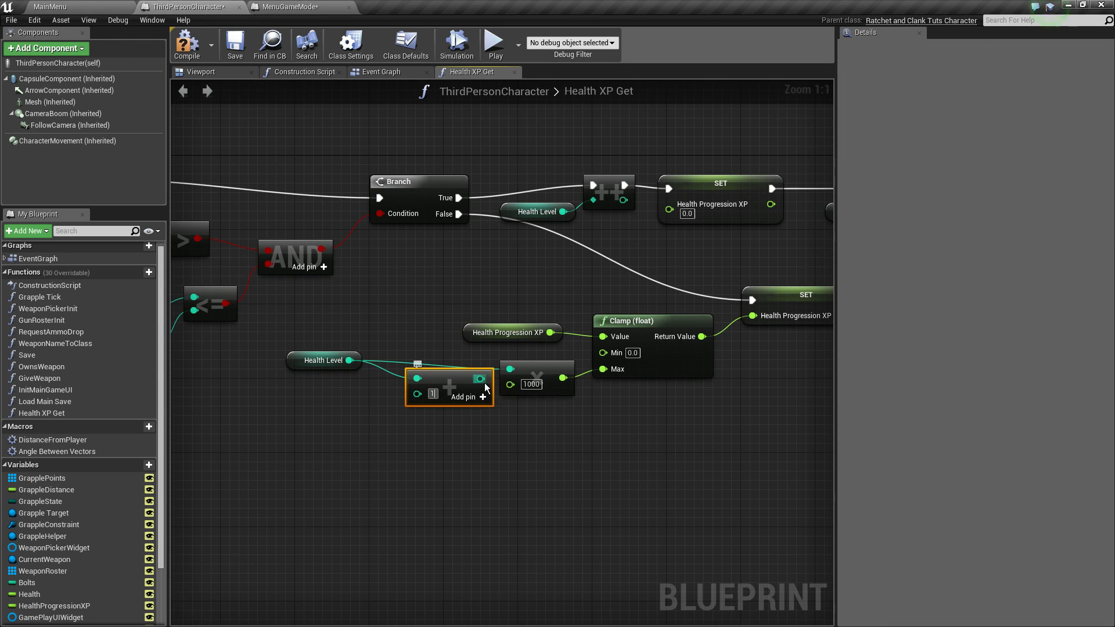
{"action": "left_click_drag", "start_coordinate": [459, 377], "coordinate": [459, 368]}
Replace the greater-than node with a float <= comparing Health Progression XP to the multiplied threshold, and wire it into AND
{"action": "right_click_drag", "start_coordinate": [396, 329], "coordinate": [678, 352]}
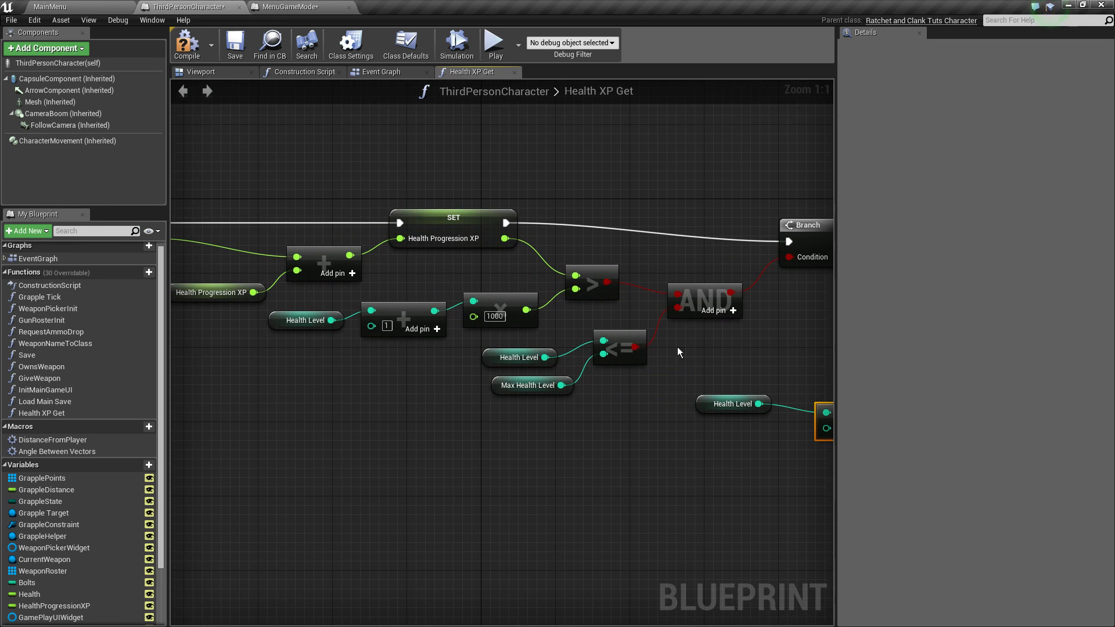
{"action": "key", "text": "Delete"}
{"action": "left_click_drag", "start_coordinate": [505, 238], "coordinate": [582, 281]}
{"action": "type", "text": "<="}
{"action": "left_click", "coordinate": [643, 336]}
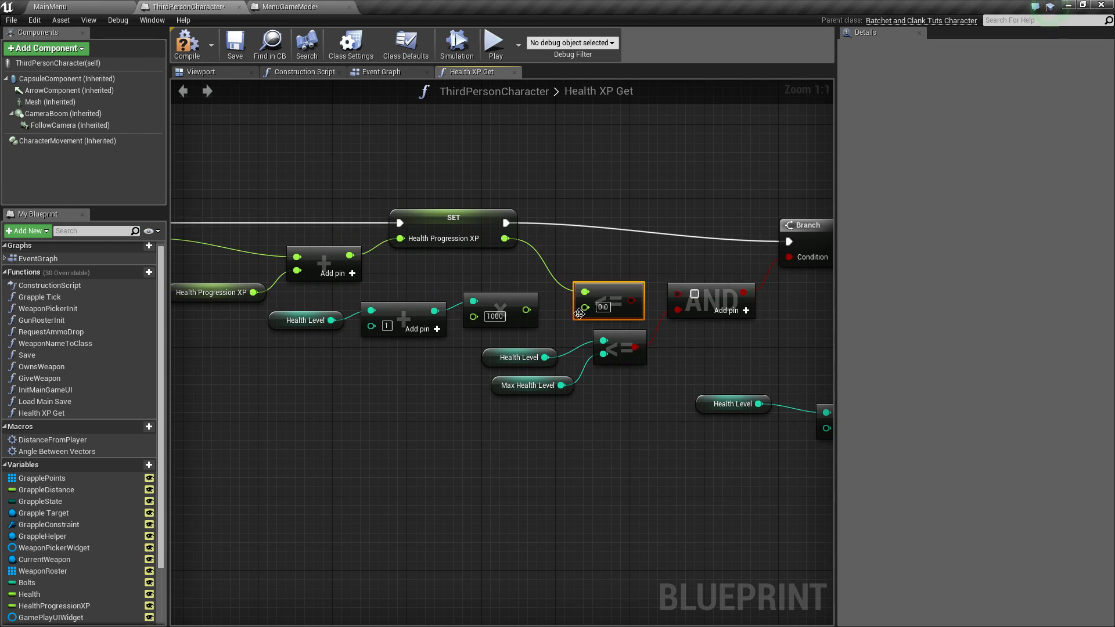
{"action": "left_click_drag", "start_coordinate": [592, 310], "coordinate": [588, 308]}
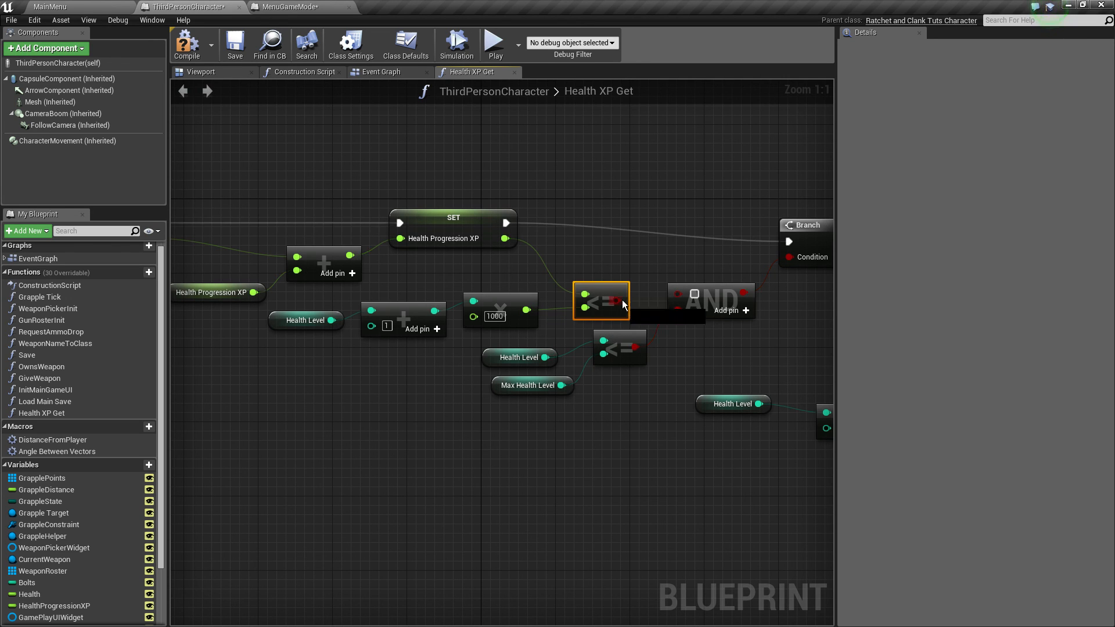
Review the rest of Health XP Get, from the level-up Branch paths through the Update HP and Update HP Progression calls
{"action": "right_click_drag", "start_coordinate": [556, 347], "coordinate": [482, 356]}
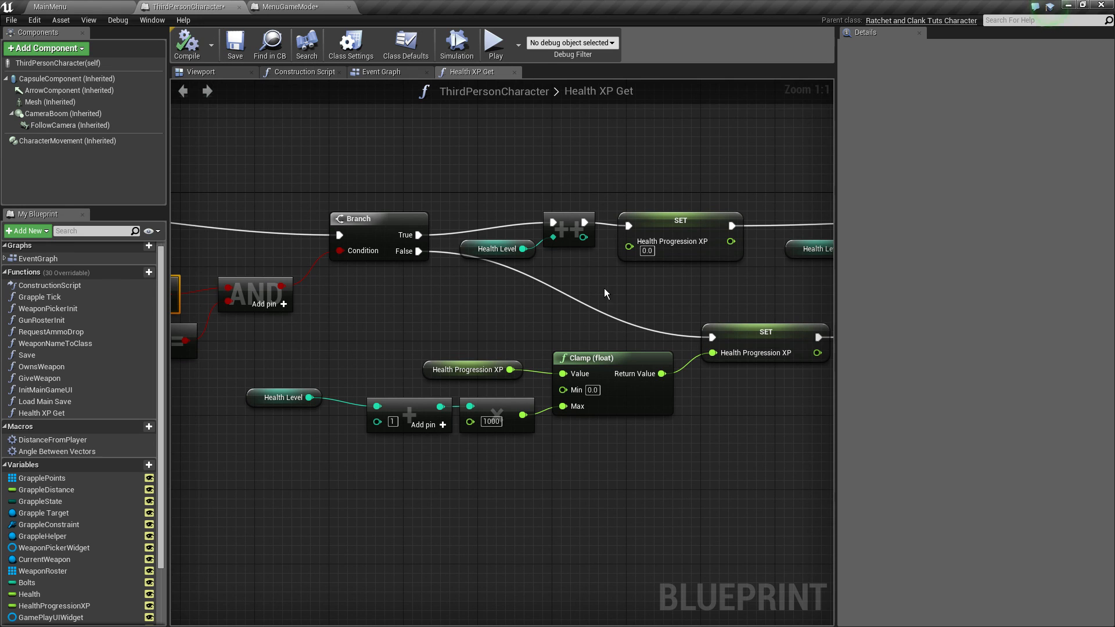
{"action": "right_click_drag", "start_coordinate": [603, 288], "coordinate": [172, 268]}
{"action": "right_click_drag", "start_coordinate": [494, 283], "coordinate": [571, 256]}
{"action": "left_click_drag", "start_coordinate": [512, 392], "coordinate": [405, 347]}
{"action": "right_click_drag", "start_coordinate": [467, 390], "coordinate": [324, 356]}
{"action": "left_click_drag", "start_coordinate": [316, 347], "coordinate": [319, 317]}
{"action": "left_click", "coordinate": [226, 281]}
{"action": "left_click", "coordinate": [378, 367]}
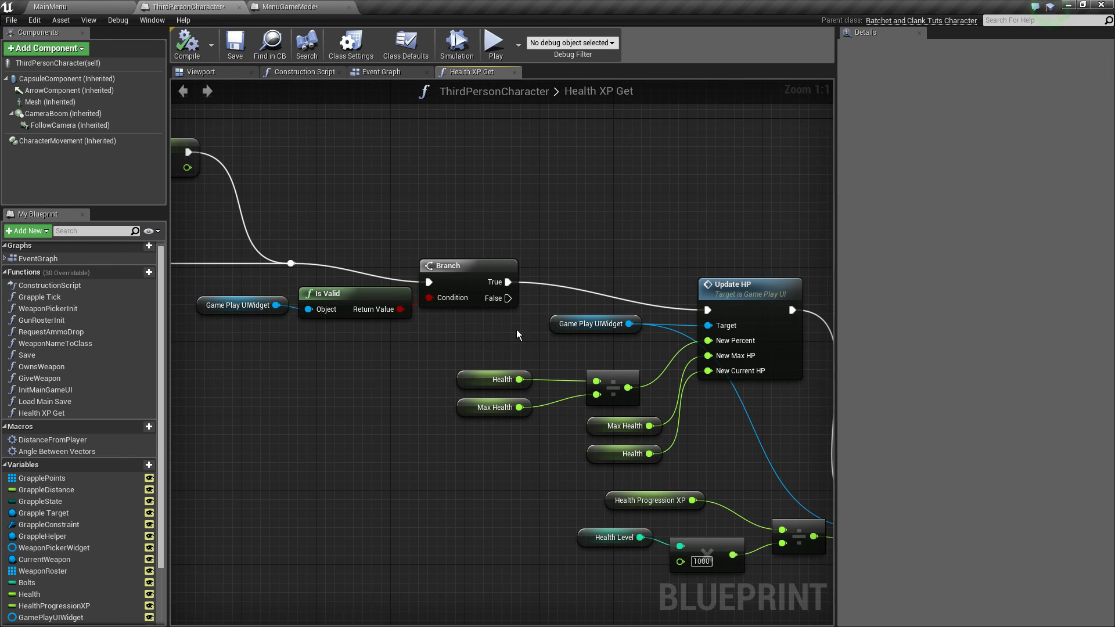
{"action": "right_click_drag", "start_coordinate": [529, 324], "coordinate": [410, 287]}
{"action": "right_click_drag", "start_coordinate": [713, 285], "coordinate": [552, 214]}
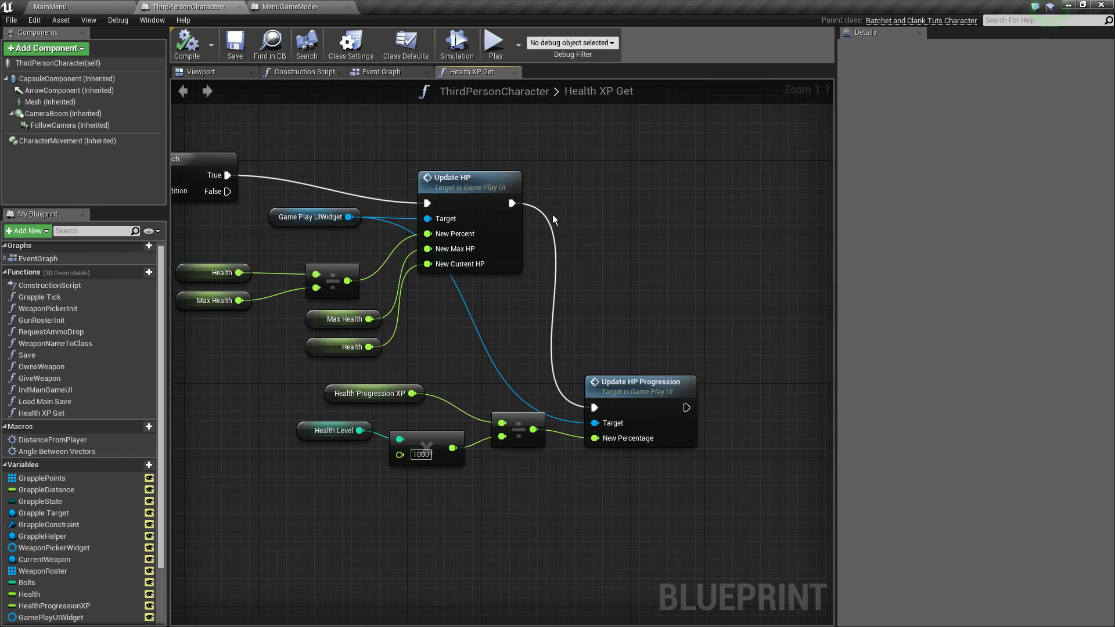
{"action": "left_click_drag", "start_coordinate": [605, 302], "coordinate": [659, 394]}
{"action": "right_click_drag", "start_coordinate": [327, 167], "coordinate": [546, 261]}
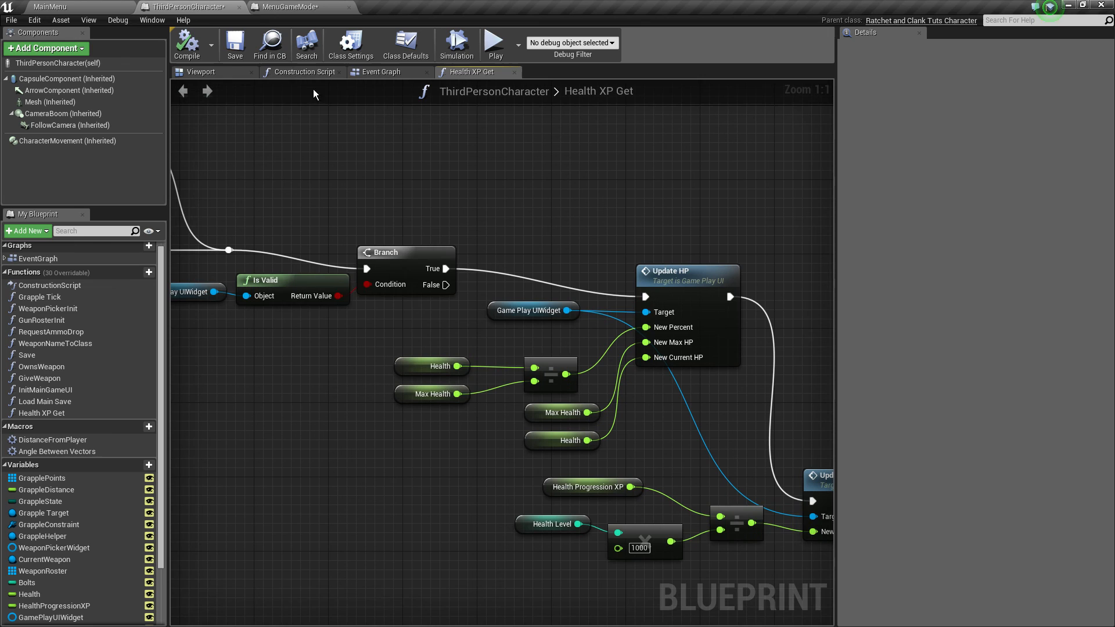
Save the ThirdPersonCharacter blueprint and return to the MainMenu level editor
{"action": "left_click", "coordinate": [236, 46]}
{"action": "left_click", "coordinate": [106, 6]}
{"action": "right_click_drag", "start_coordinate": [350, 151], "coordinate": [494, 183]}
{"action": "key", "text": "super"}
{"action": "key", "text": "super"}
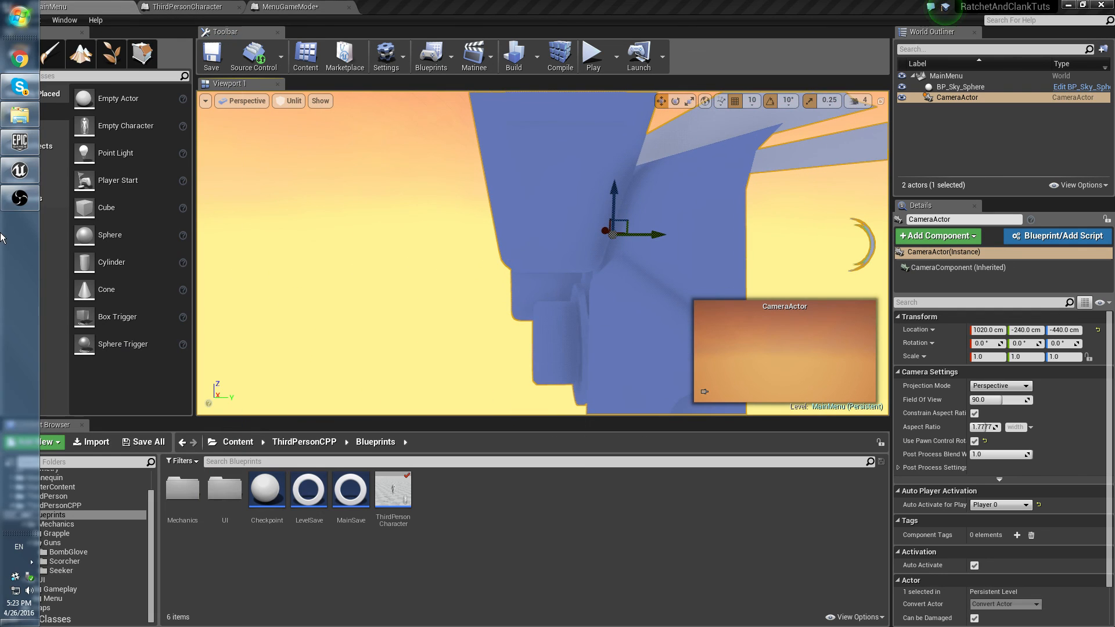